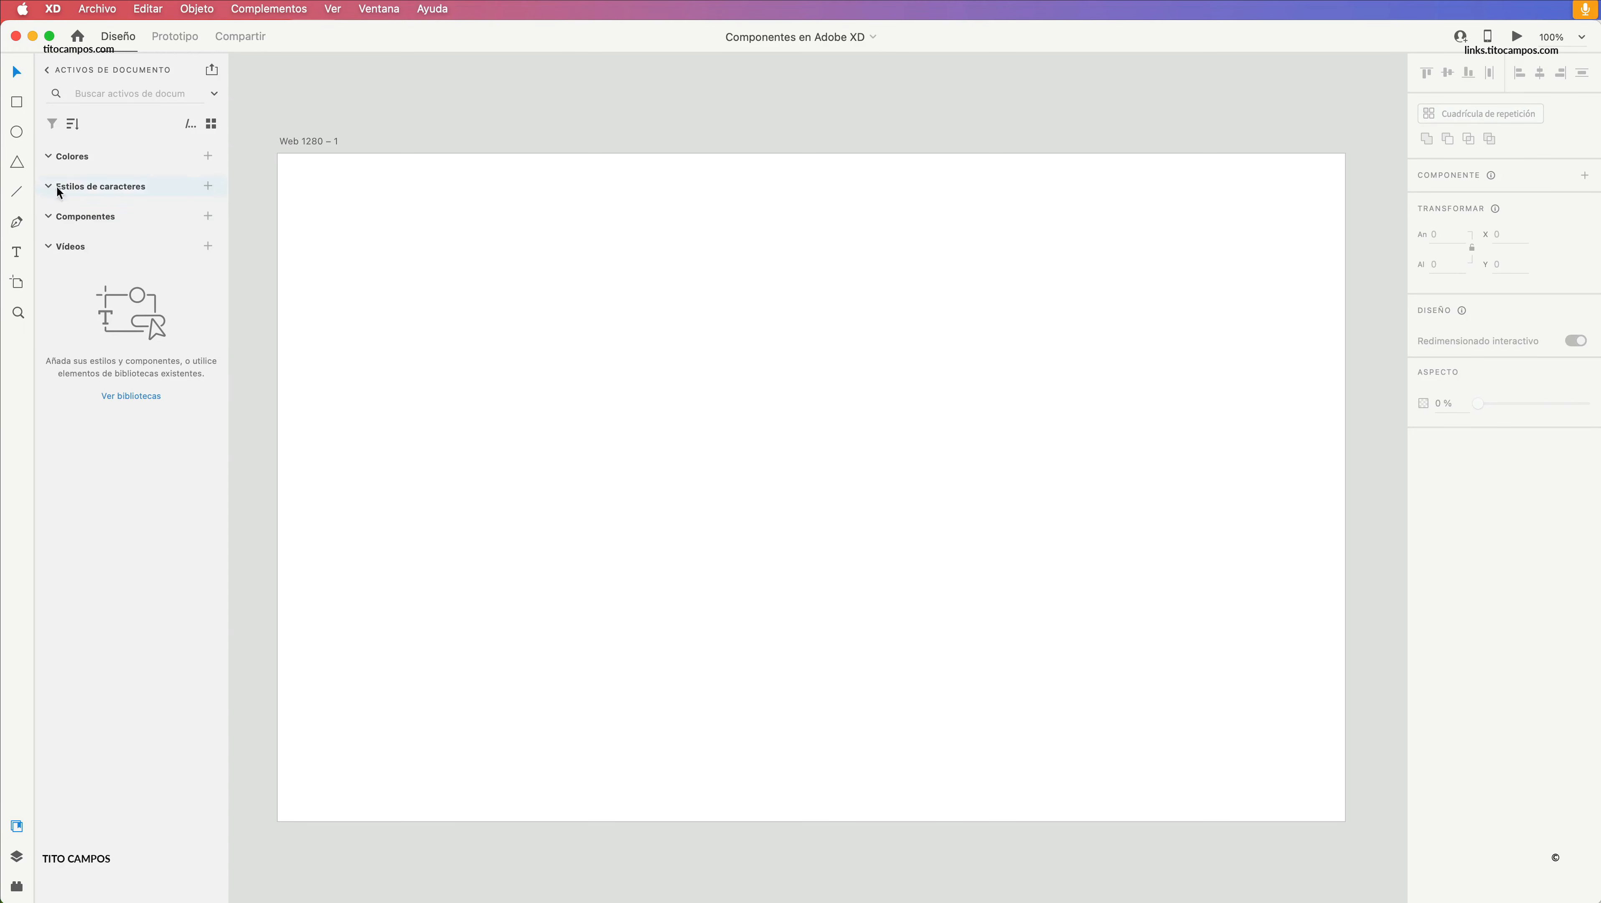
# - Draw a rectangle in the upper middle of the artboard and set its size to 400 by 125
pyautogui.click(21, 106)
pyautogui.moveTo(660, 305)
pyautogui.mouseDown()
pyautogui.moveTo(986, 386)
pyautogui.moveTo(1034, 415)
pyautogui.mouseUp()
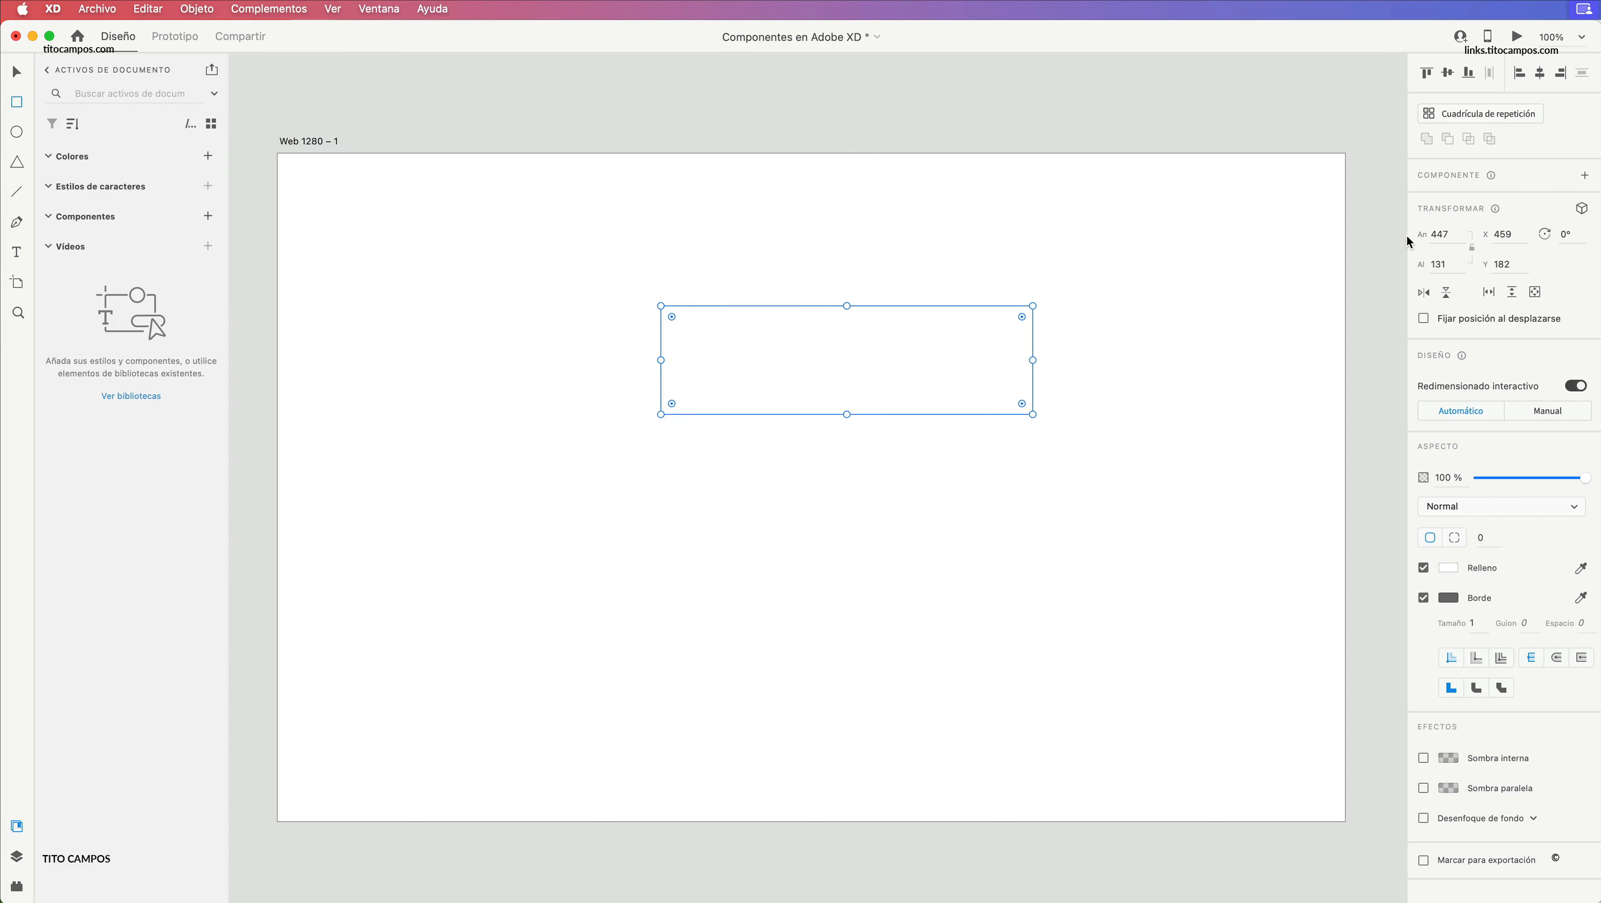
pyautogui.moveTo(1444, 237); pyautogui.dragTo(1418, 240)
pyautogui.hotkey('shift', 'Right')
pyautogui.write('400')
pyautogui.press('Tab')
pyautogui.write('12')
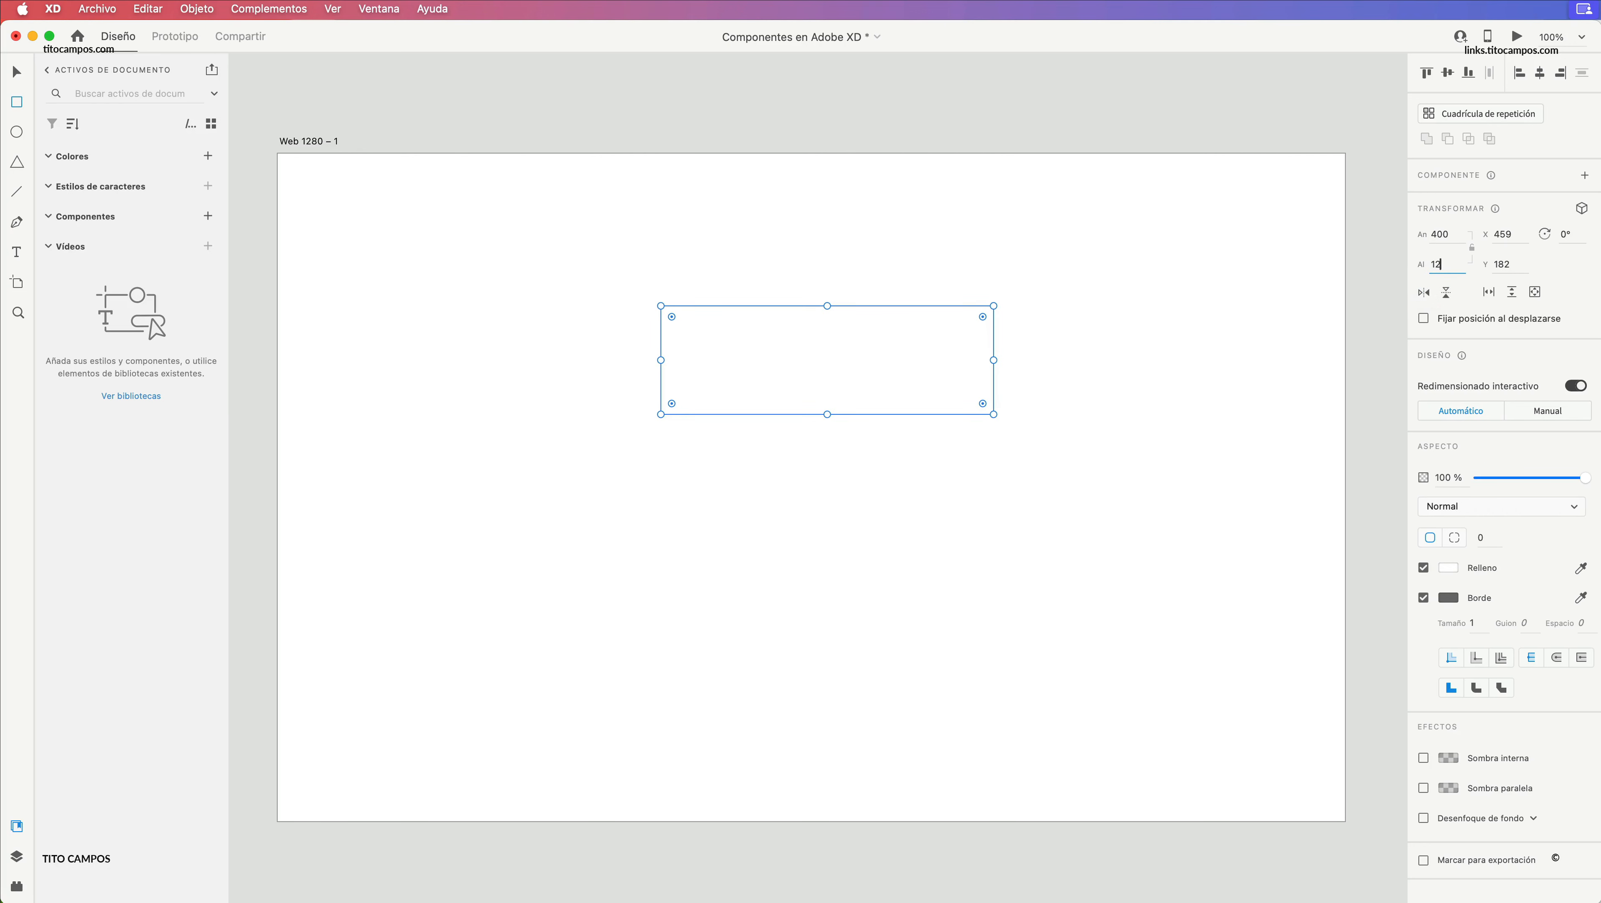
pyautogui.write('5')
pyautogui.press('Return')
# - Move the rectangle to about X 434, Y 181 and fully round its corners to a 63 radius
pyautogui.press('v')
pyautogui.moveTo(910, 370); pyautogui.dragTo(889, 369)
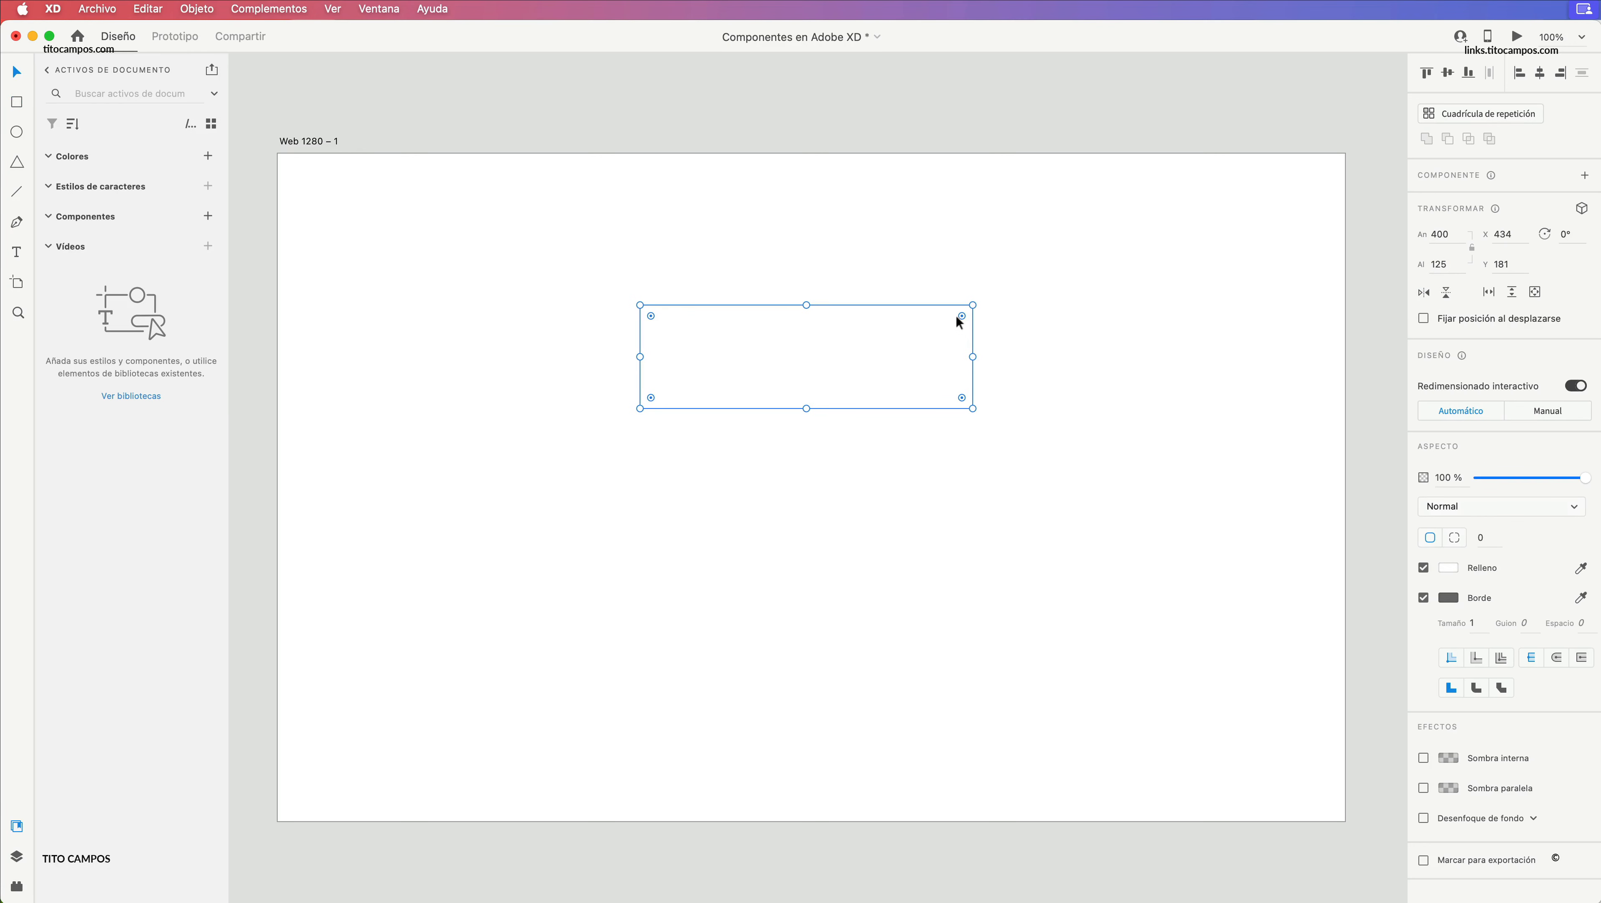
pyautogui.moveTo(961, 316)
pyautogui.mouseDown()
pyautogui.moveTo(840, 364)
pyautogui.moveTo(990, 321)
pyautogui.mouseUp()
pyautogui.moveTo(962, 315); pyautogui.dragTo(875, 350)
# - Fill the rounded rectangle with a light coral red, #FD8484, and remove its border
pyautogui.click(1449, 567)
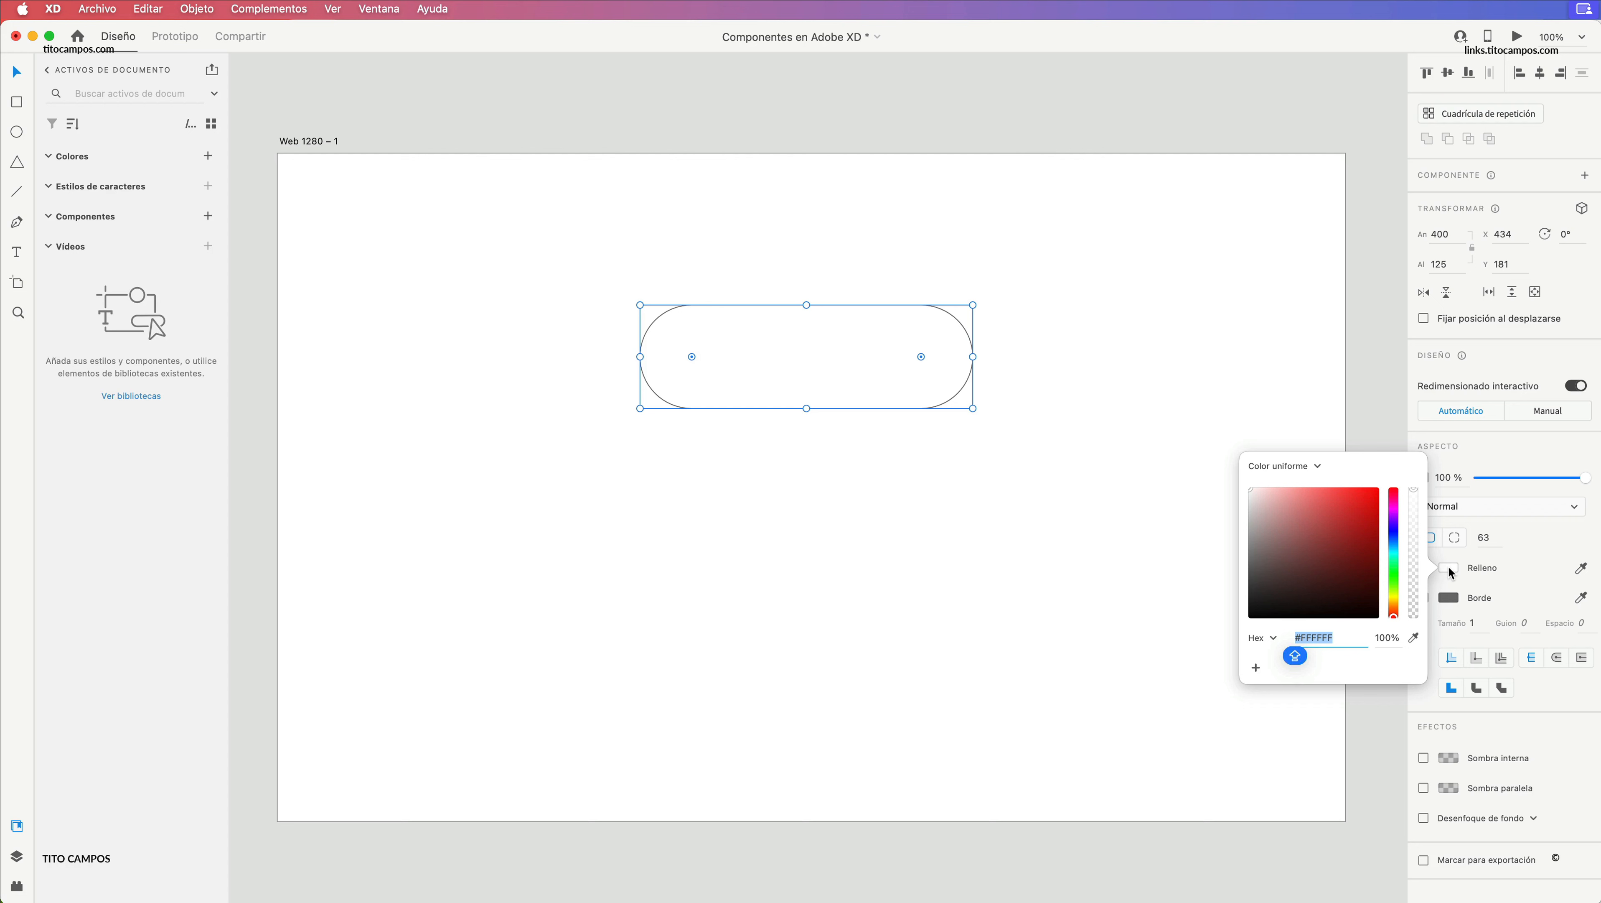
pyautogui.moveTo(1273, 517); pyautogui.dragTo(1312, 488)
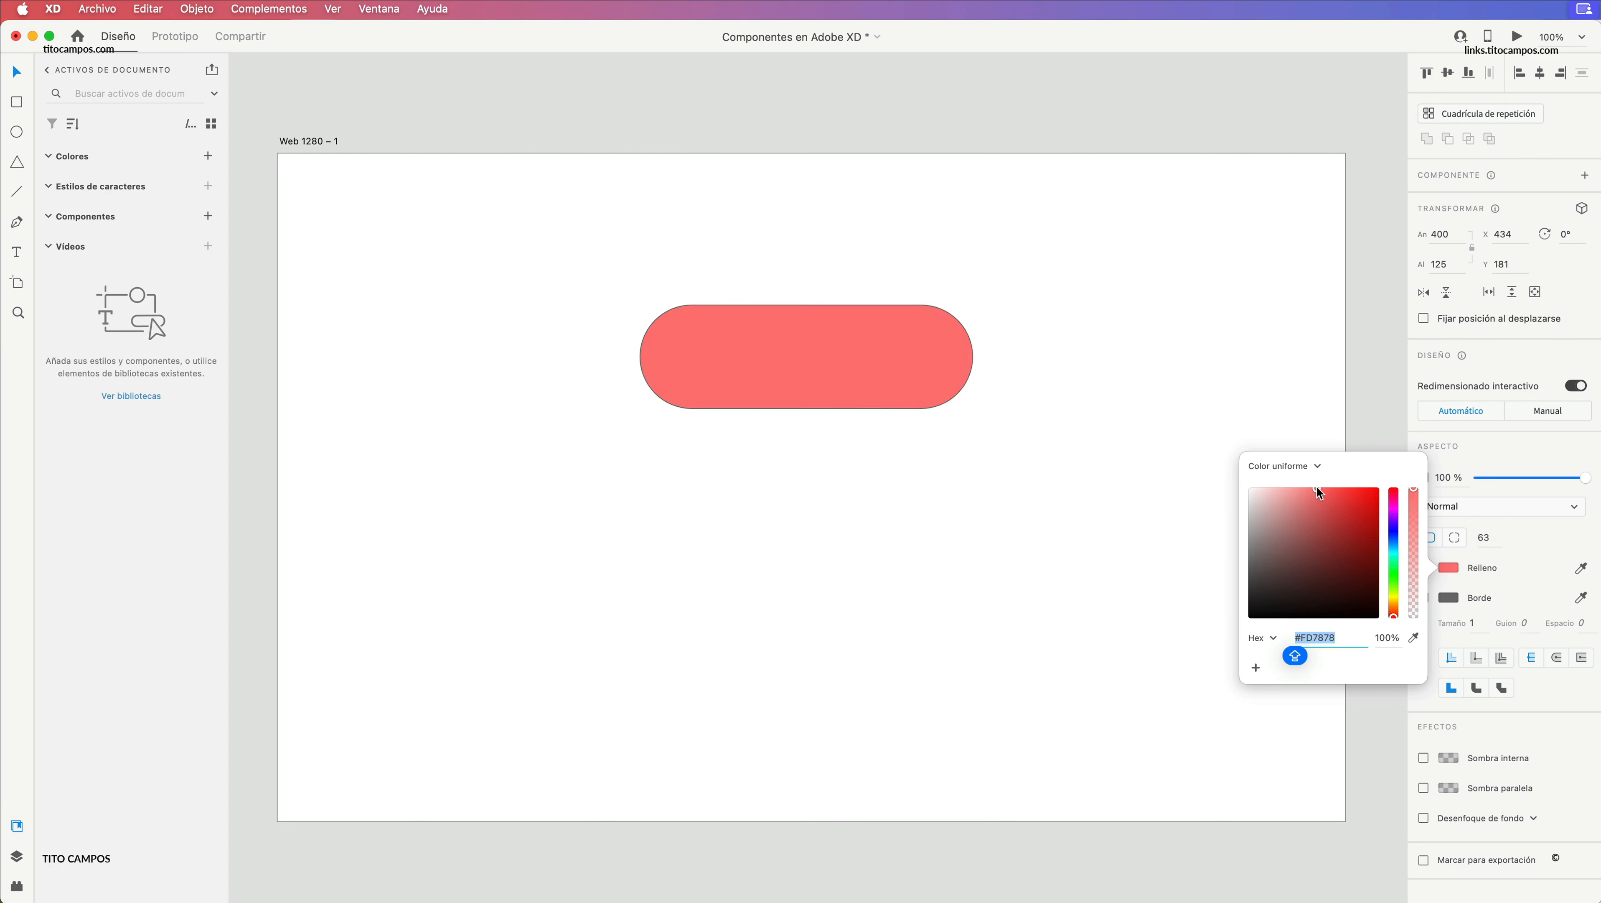
pyautogui.click(1495, 539)
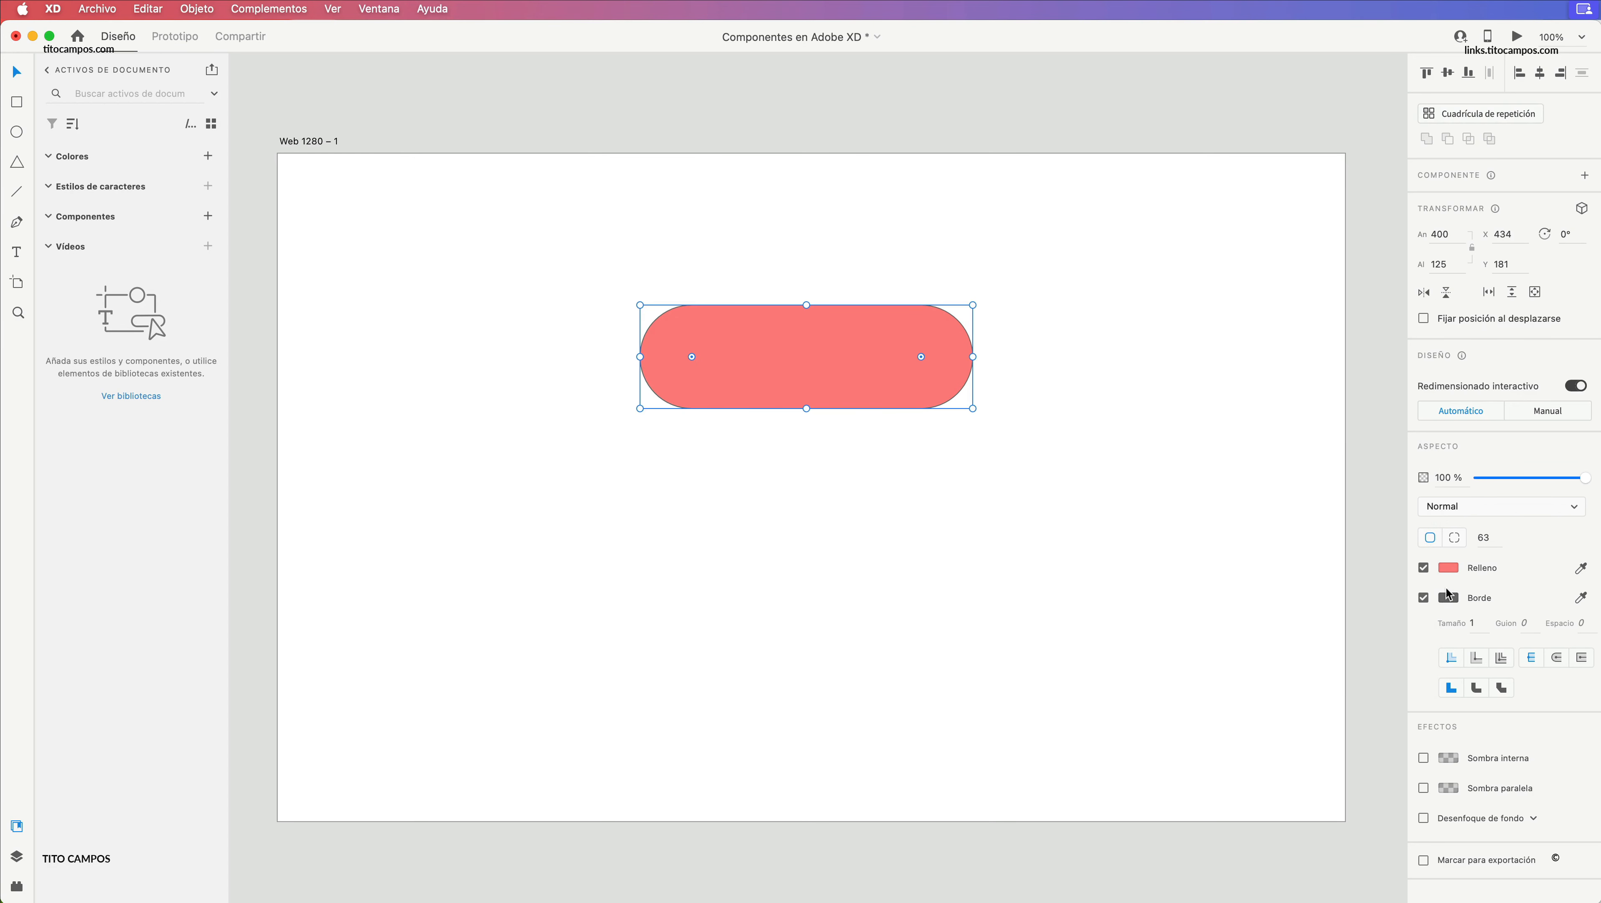
pyautogui.click(1424, 597)
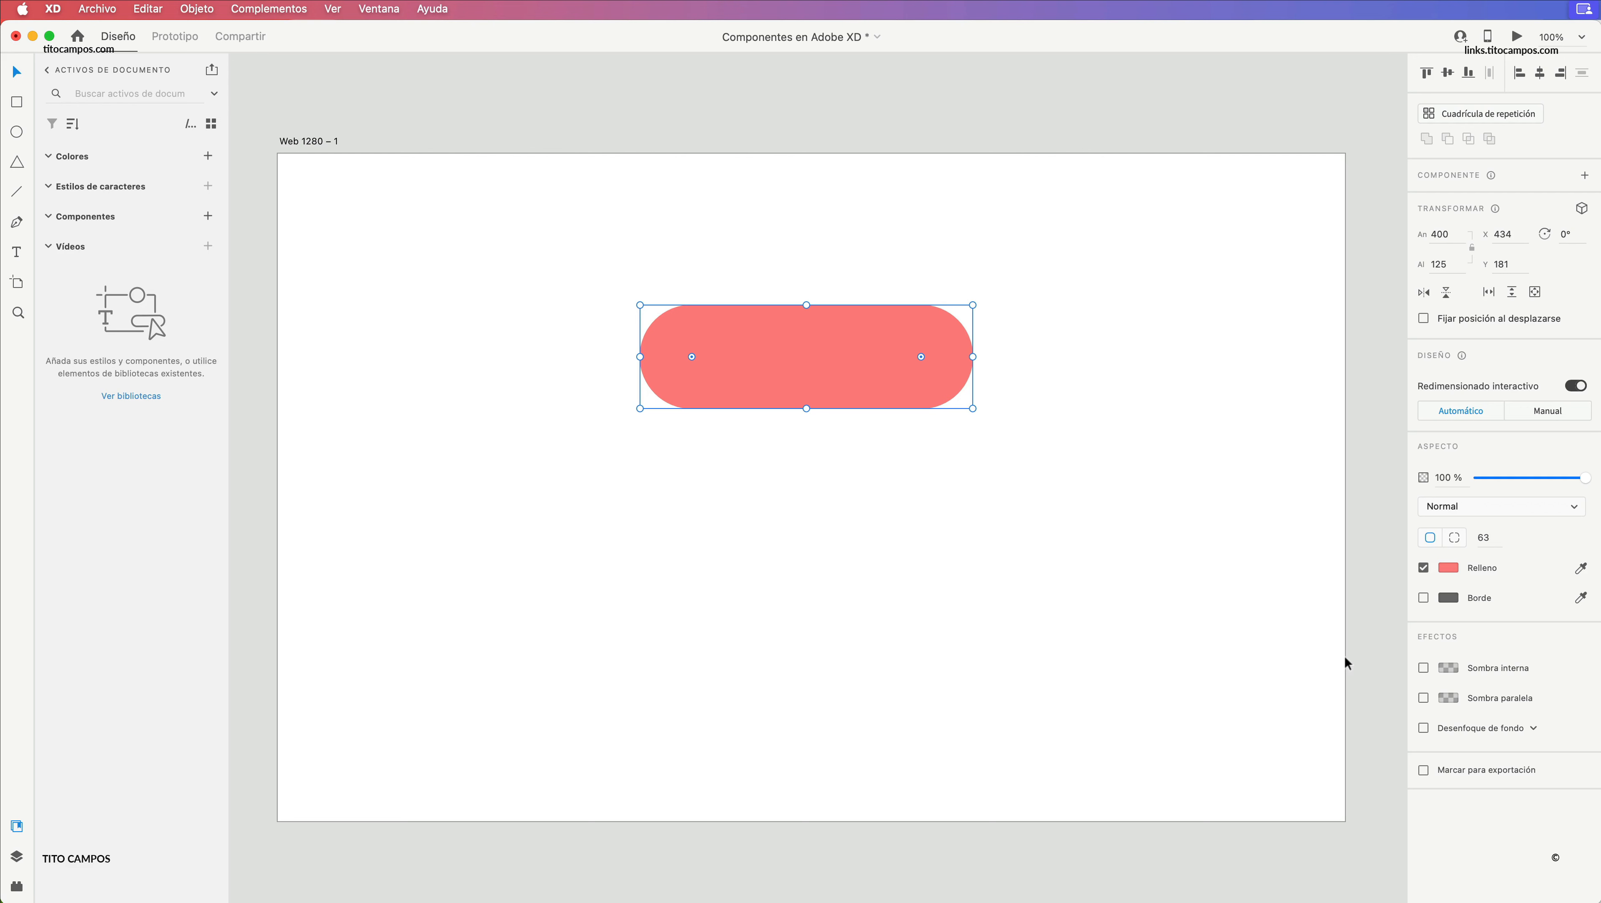
# - Add the text "TEXTO DE BOTON", place it over the rounded rectangle and make it bold
pyautogui.click(18, 253)
pyautogui.click(737, 477)
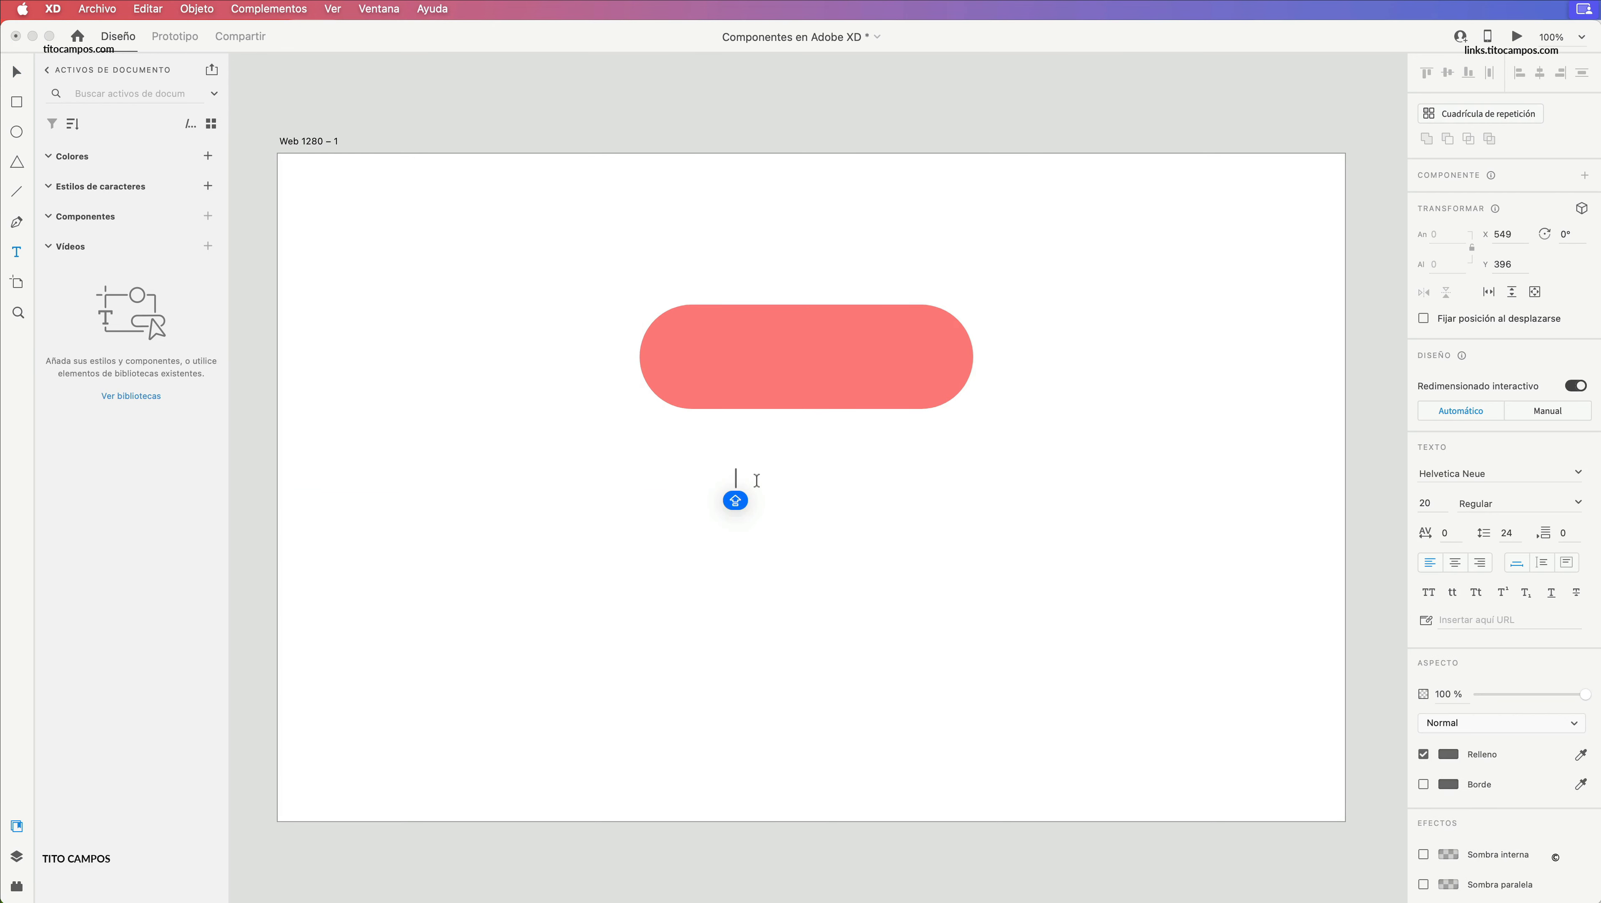
pyautogui.write('TEXTO DE BOTON')
pyautogui.press('Escape')
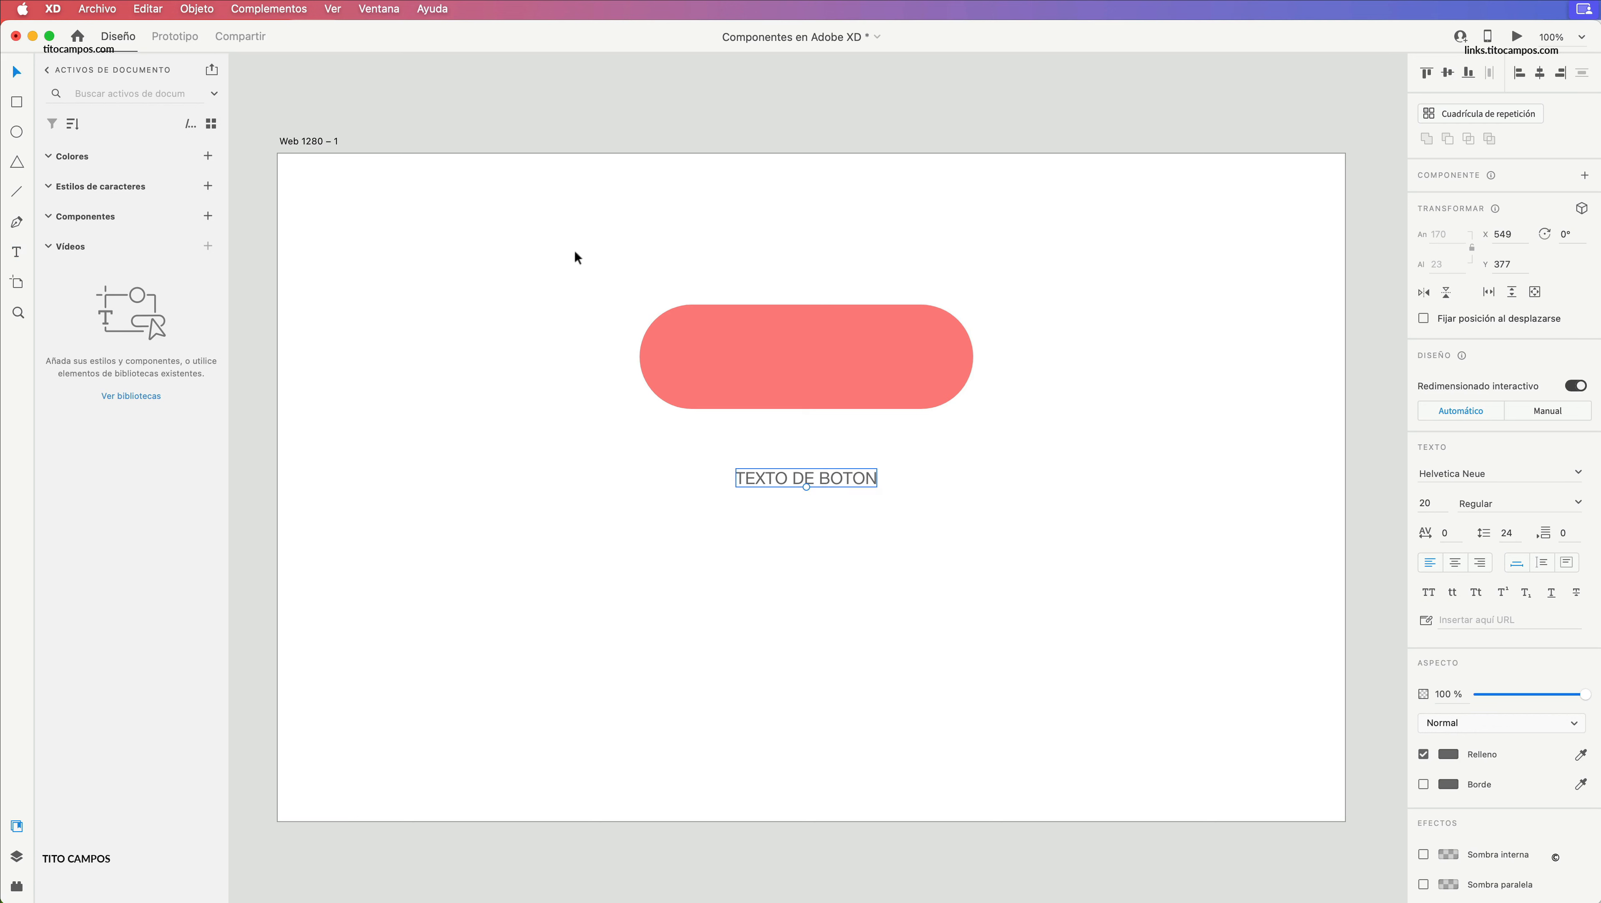
pyautogui.moveTo(850, 486); pyautogui.dragTo(845, 359)
pyautogui.press('super+b')
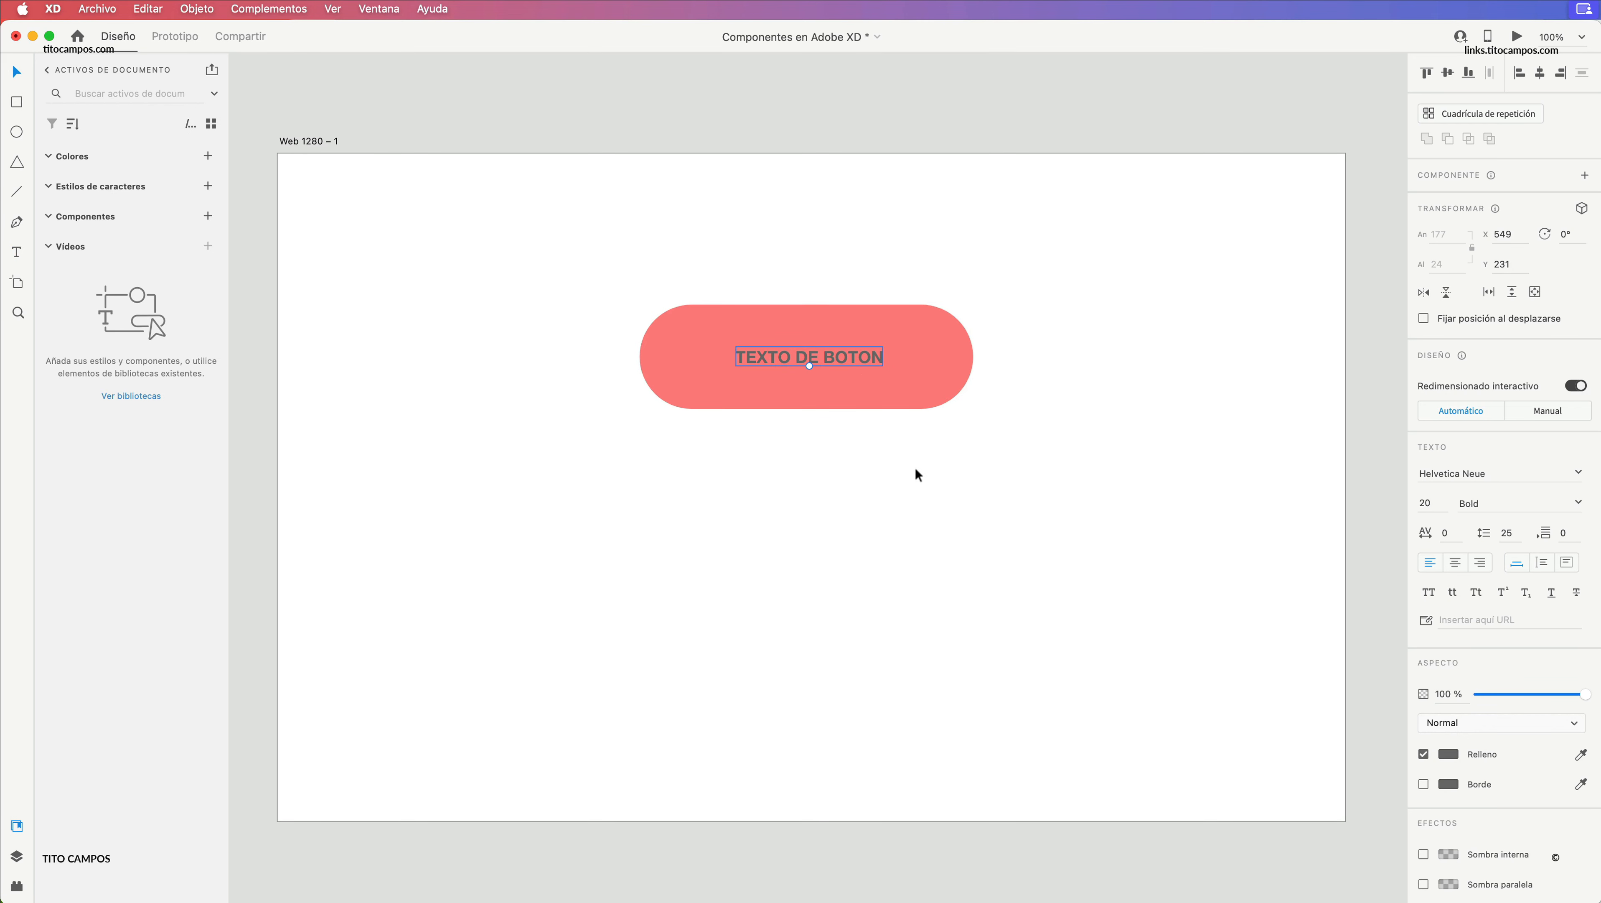
# - Set the button text's fill colour to white, FFFFFF
pyautogui.click(1448, 754)
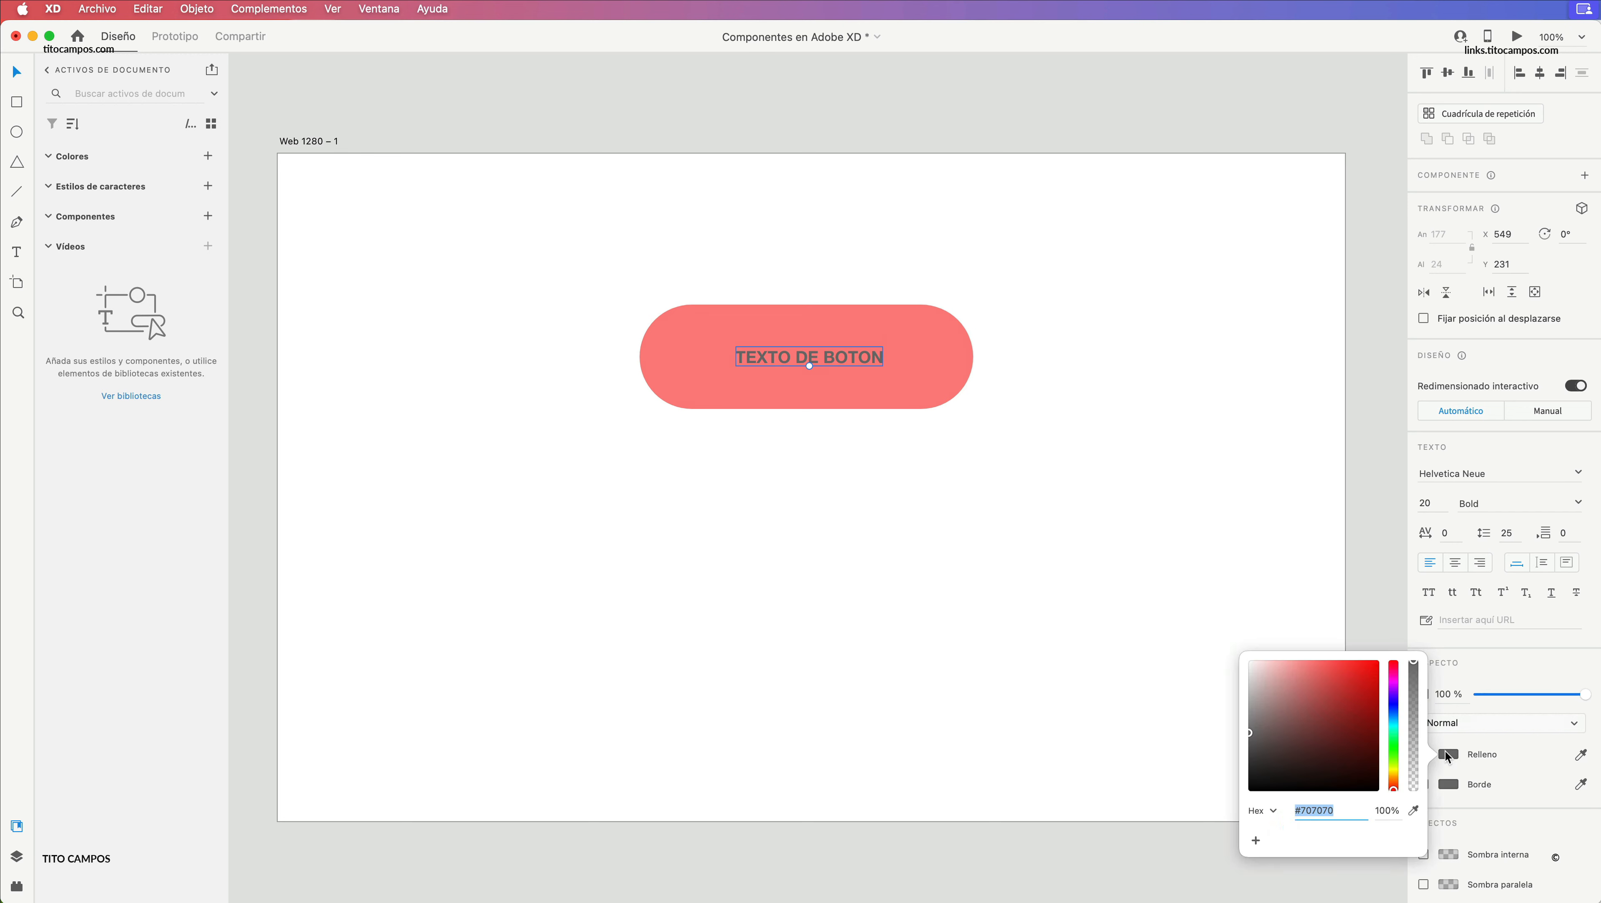
pyautogui.write('FFFFFF')
pyautogui.press('Return')
pyautogui.click(1170, 535)
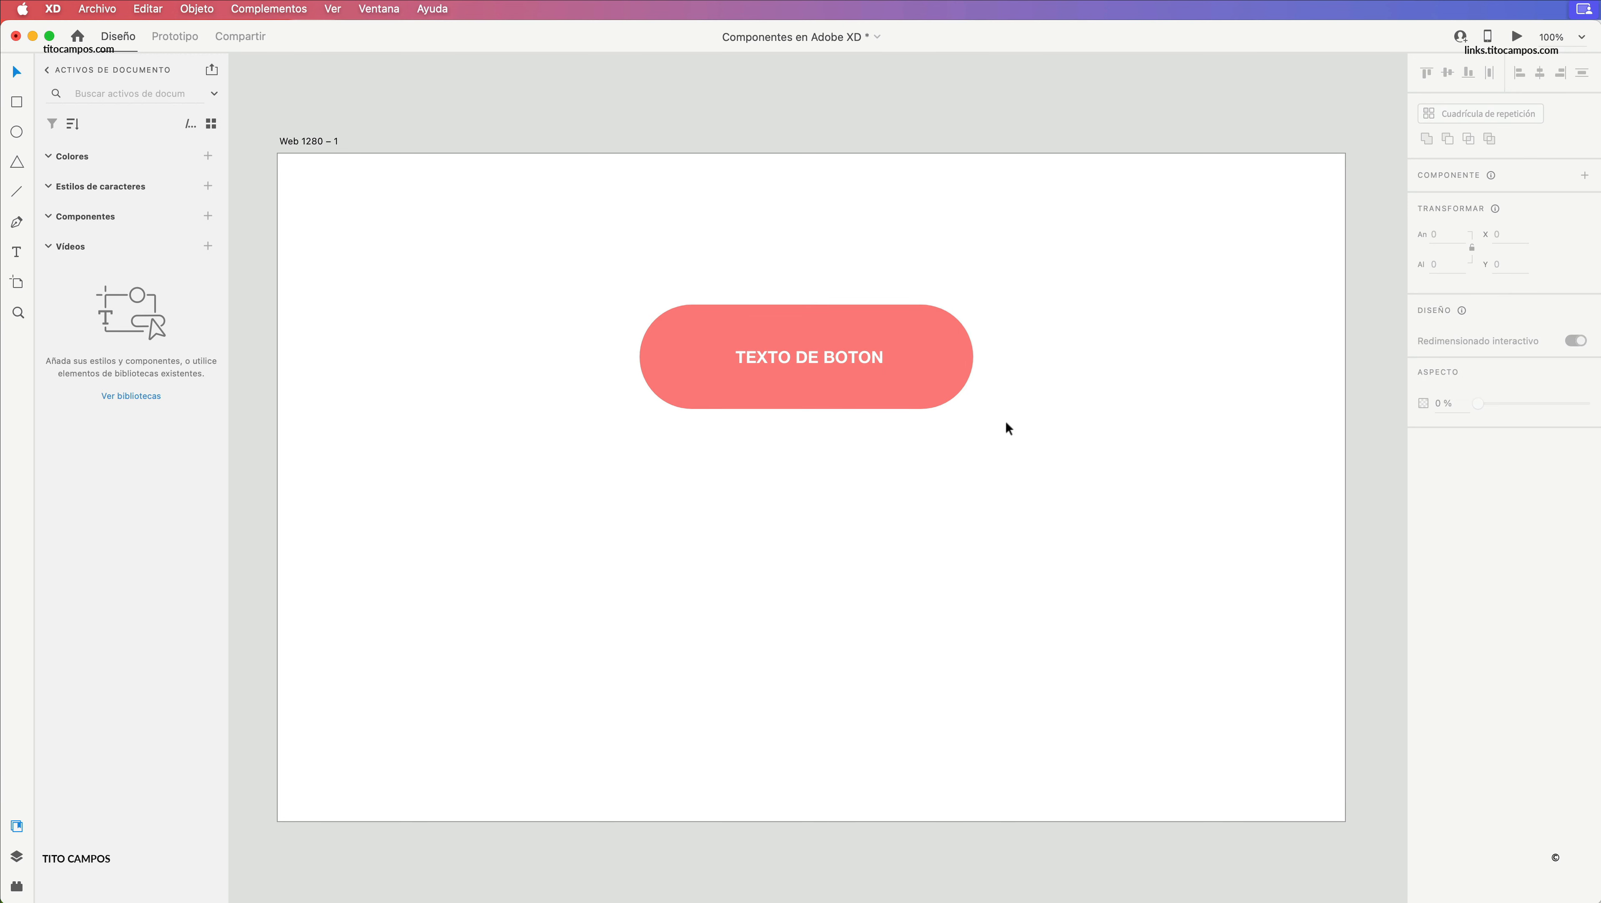
# - Change the rounded rectangle's fill to a stronger red, #E33030
pyautogui.click(954, 354)
pyautogui.click(1448, 567)
pyautogui.press('capslock')
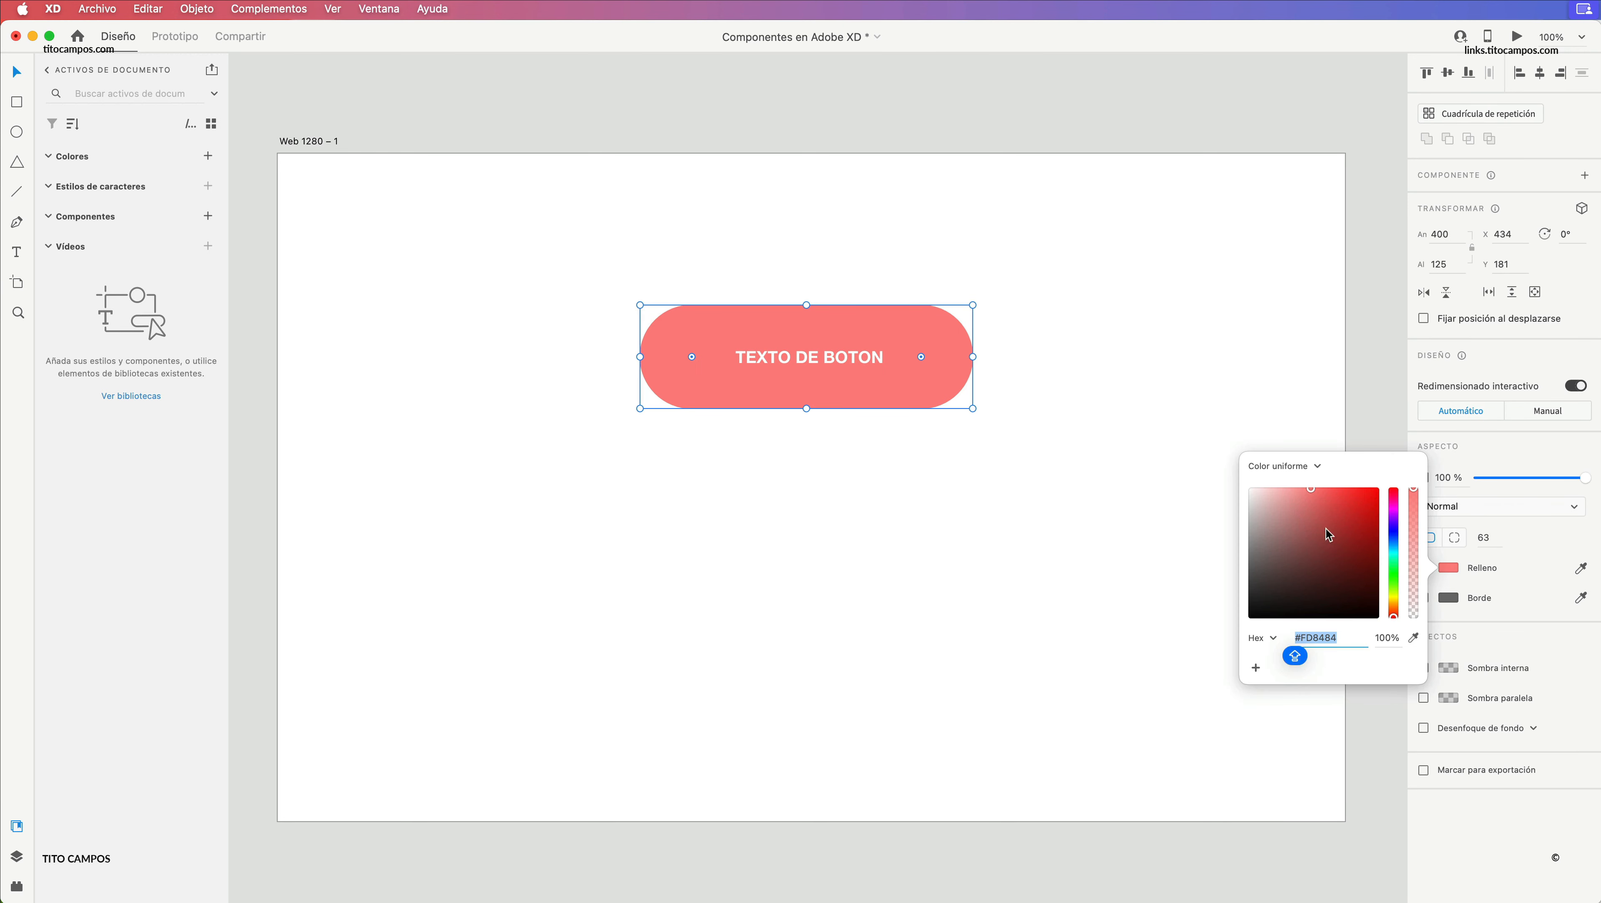
pyautogui.moveTo(1313, 494); pyautogui.dragTo(1352, 500)
pyautogui.click(1382, 442)
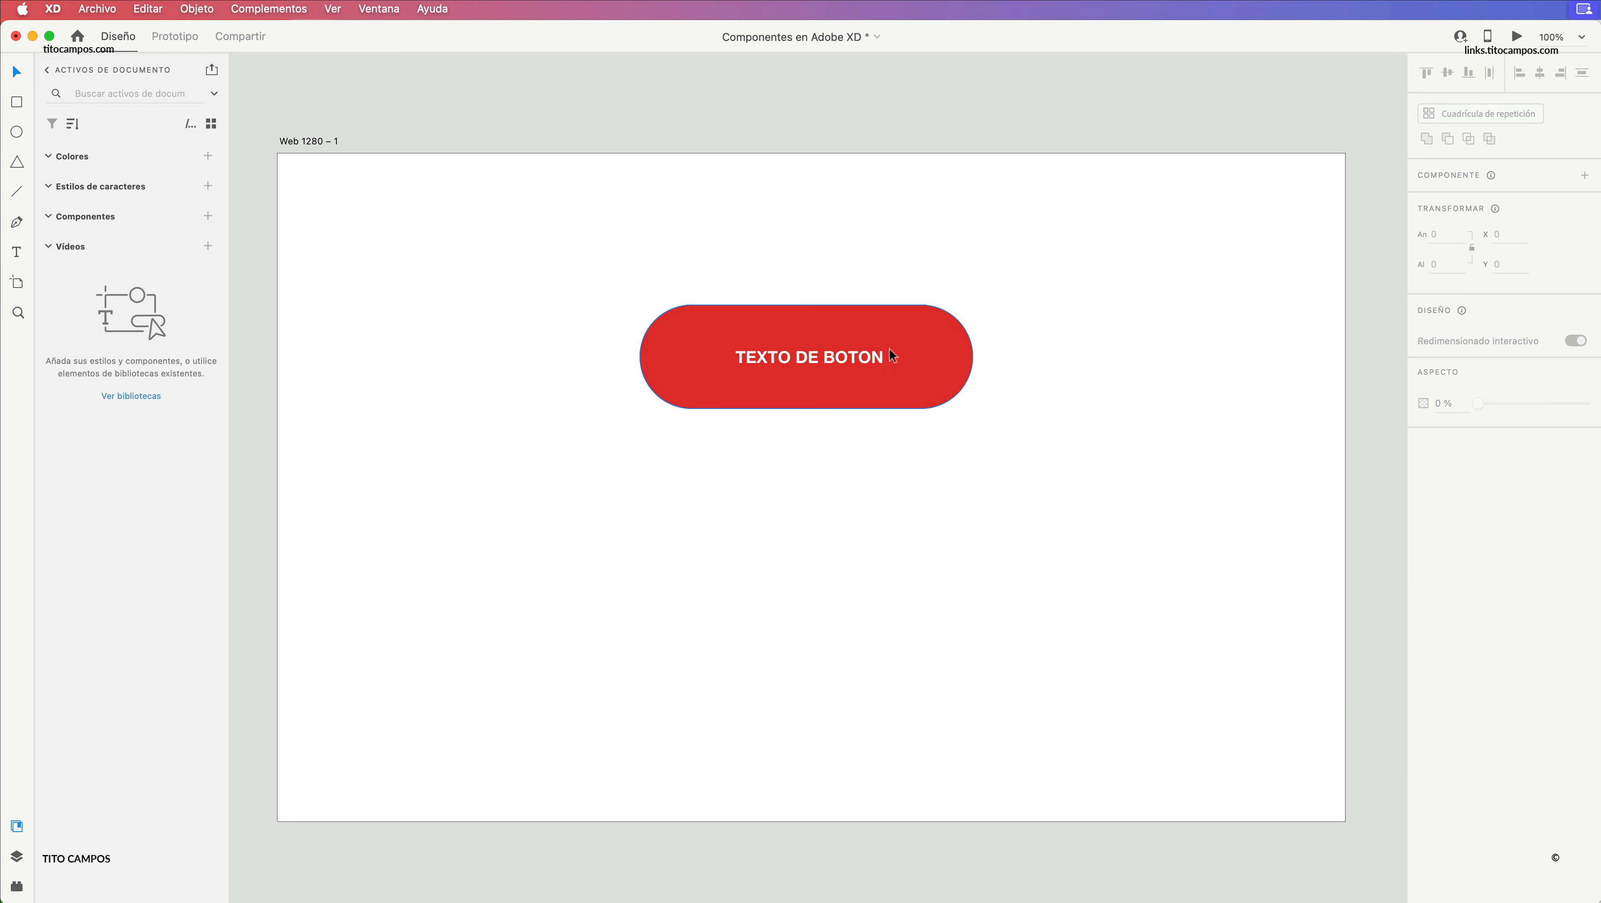
# - Enlarge the button text to size 29 and centre it within the red shape
pyautogui.click(852, 360)
pyautogui.moveTo(808, 367); pyautogui.dragTo(844, 375)
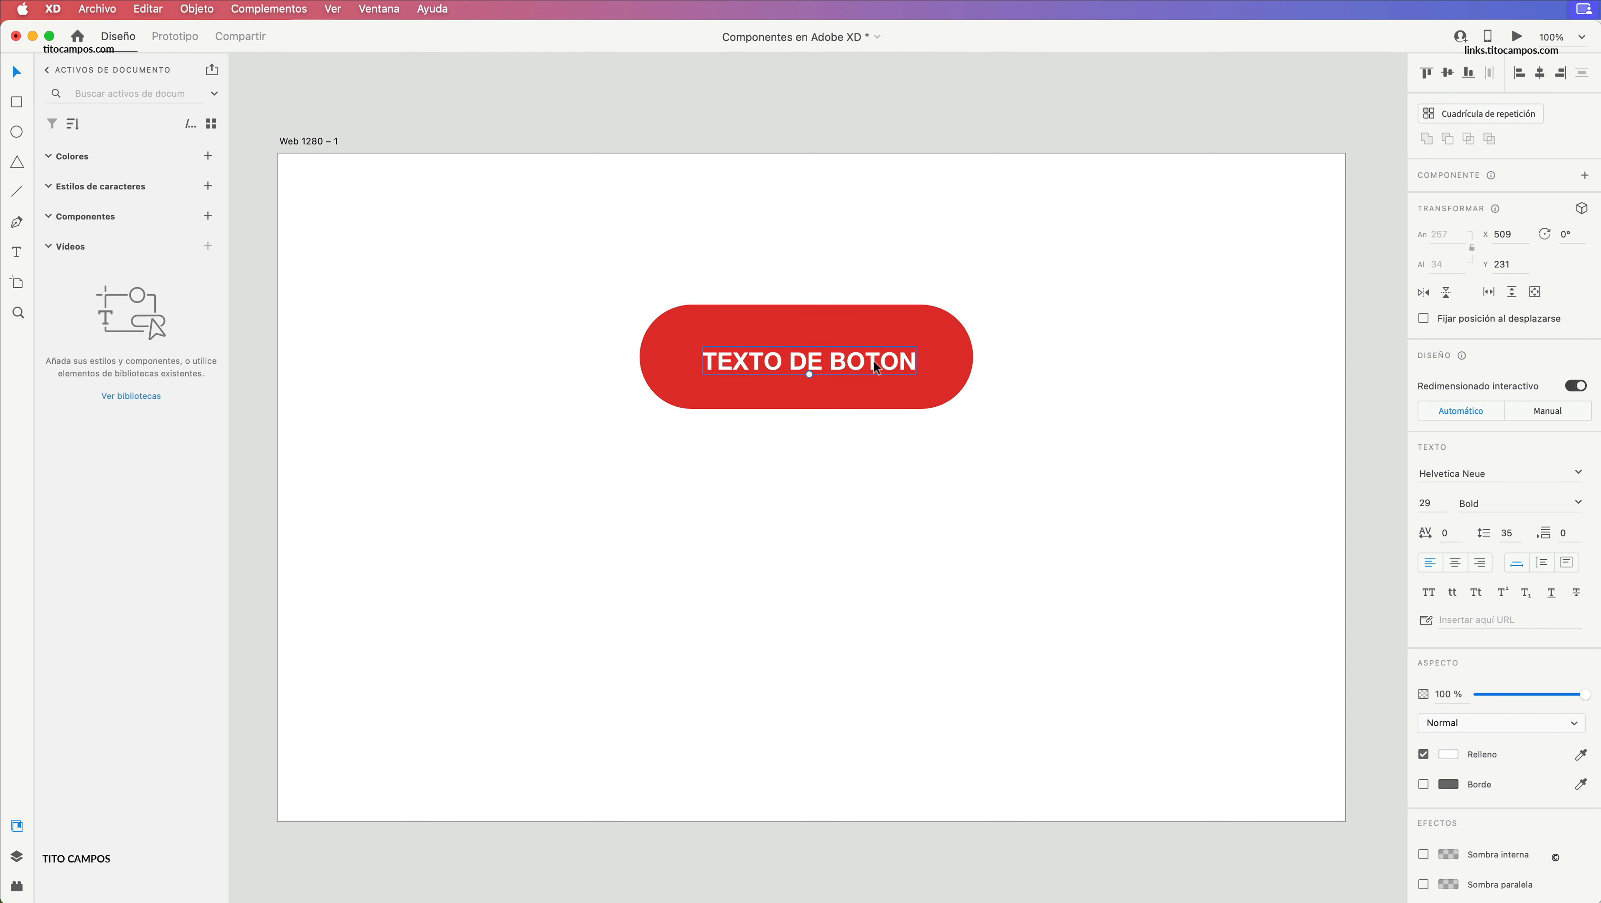
pyautogui.moveTo(869, 367); pyautogui.dragTo(867, 360)
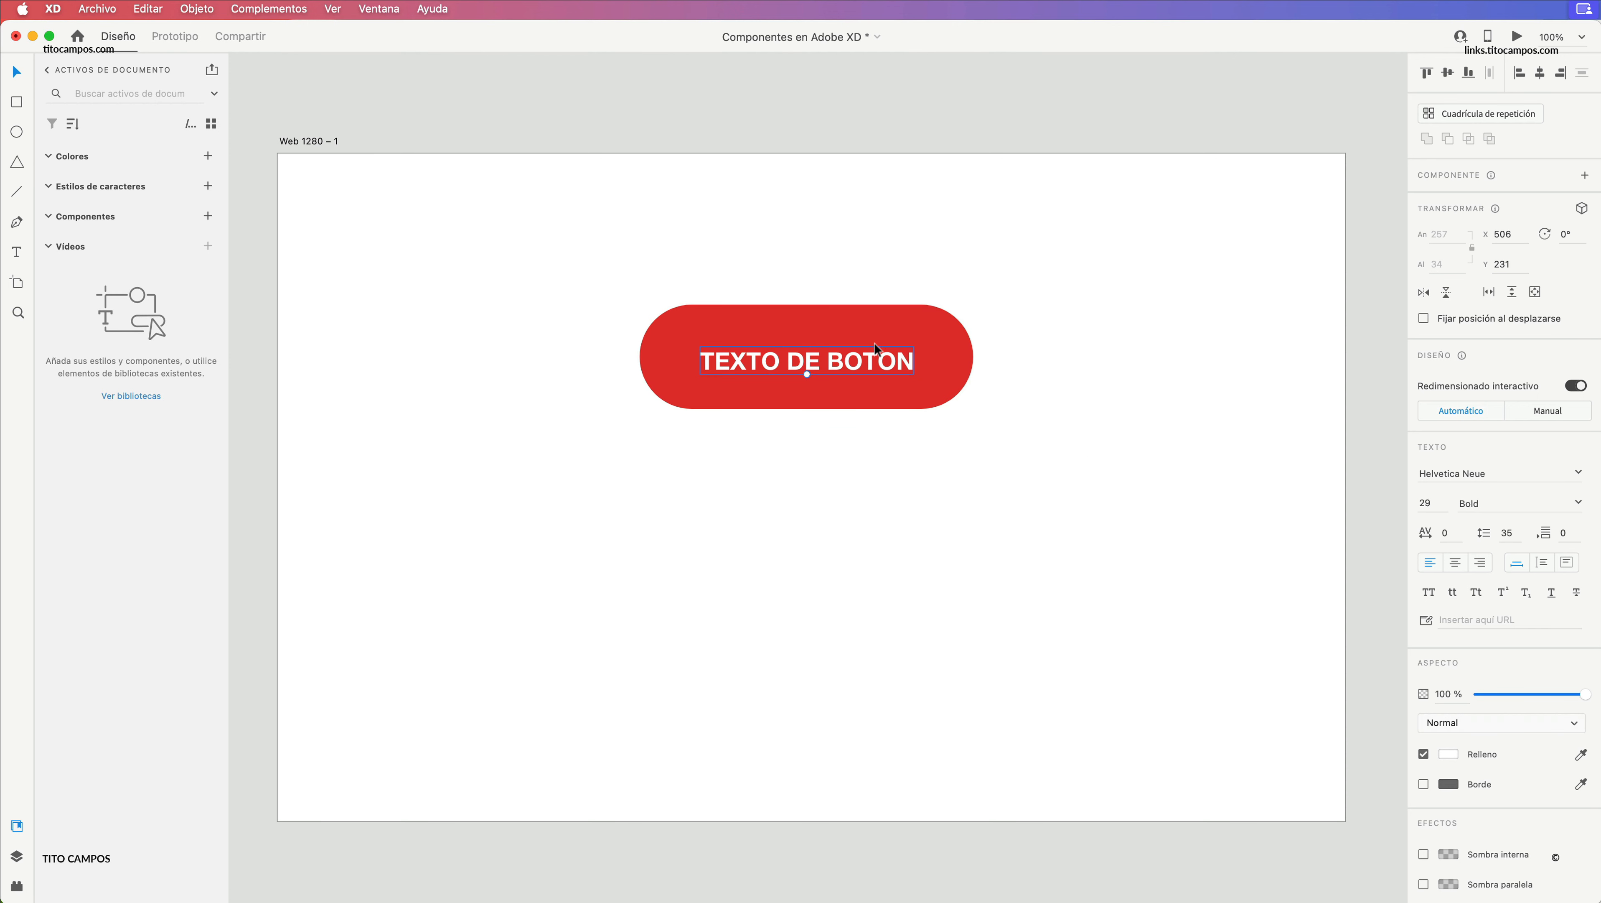
pyautogui.moveTo(867, 360); pyautogui.dragTo(867, 357)
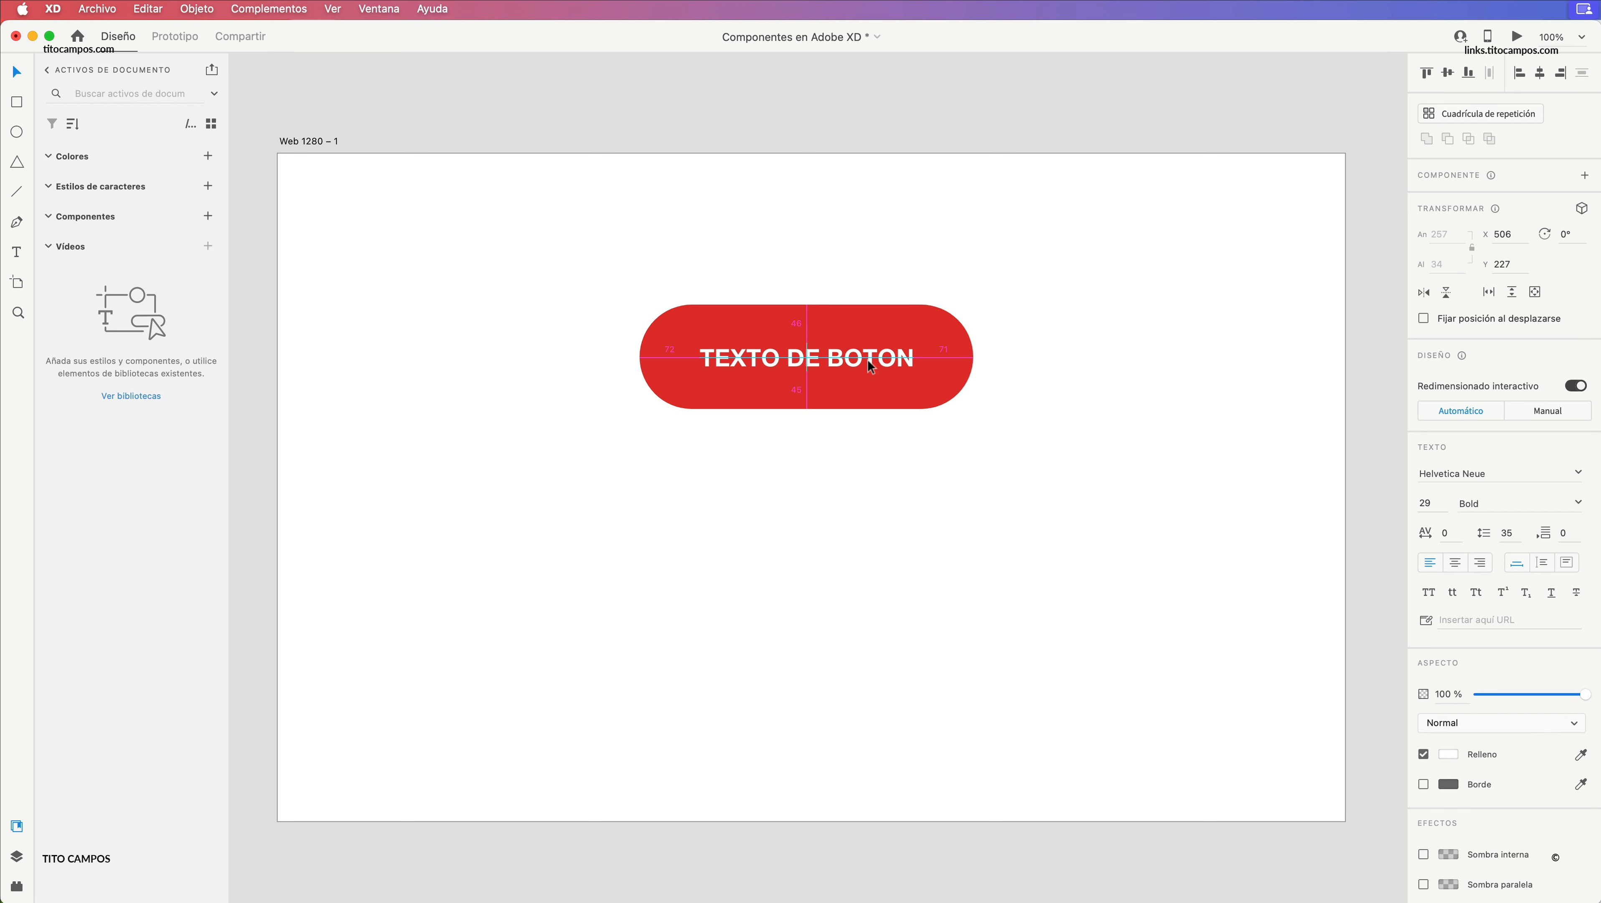
pyautogui.click(936, 340)
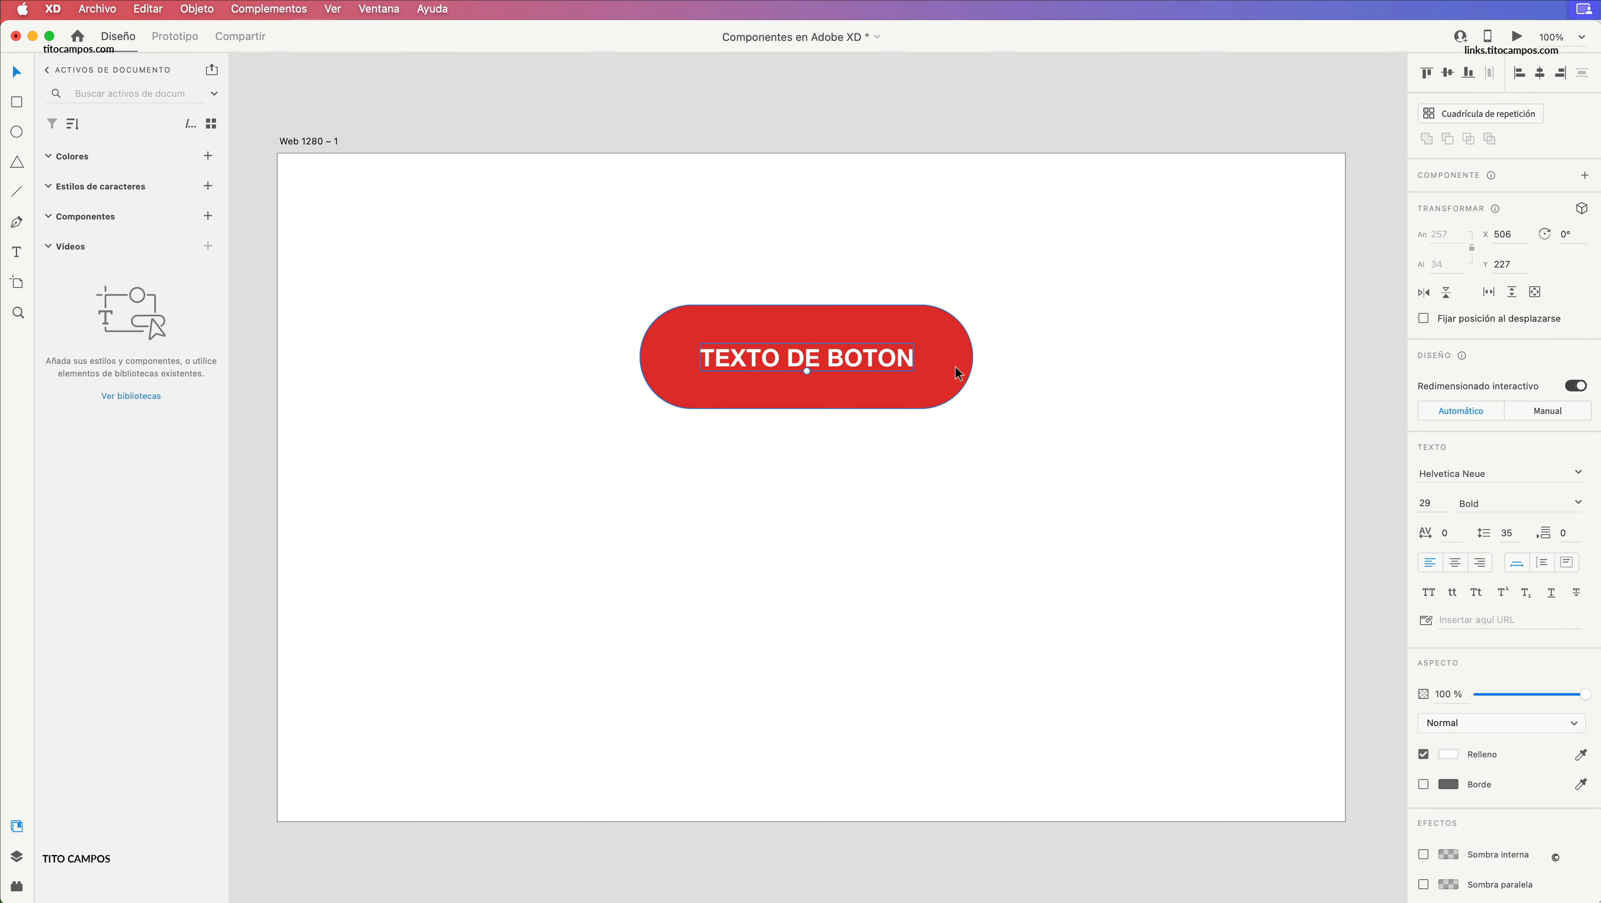
pyautogui.click(1011, 468)
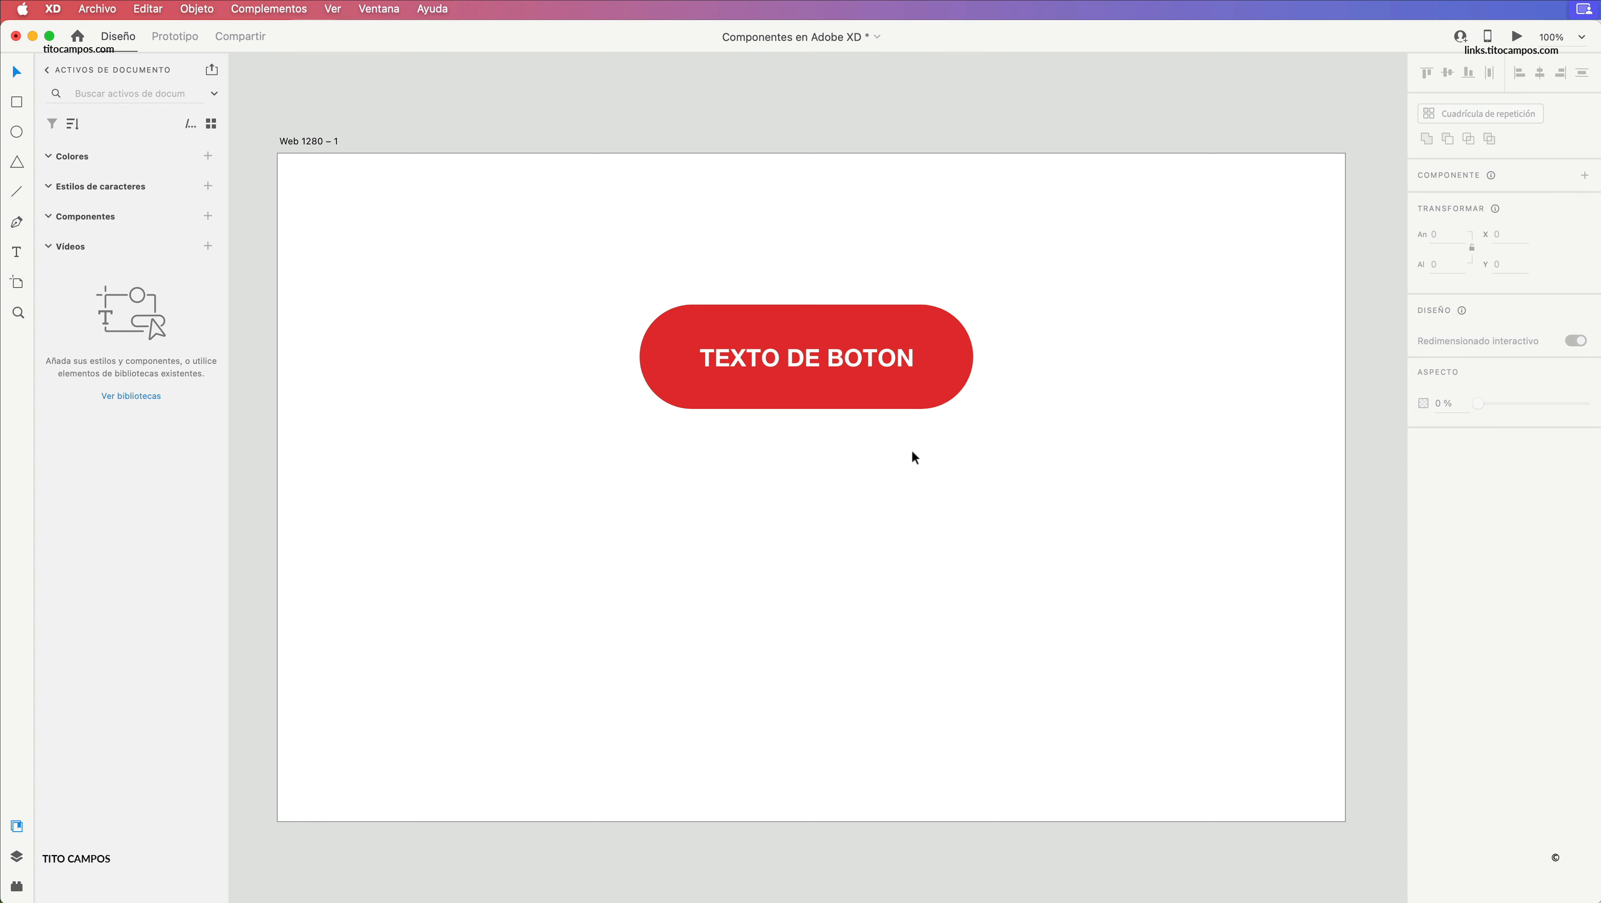
# - Select the red shape together with its text and create a component from them
pyautogui.moveTo(936, 461); pyautogui.dragTo(755, 267)
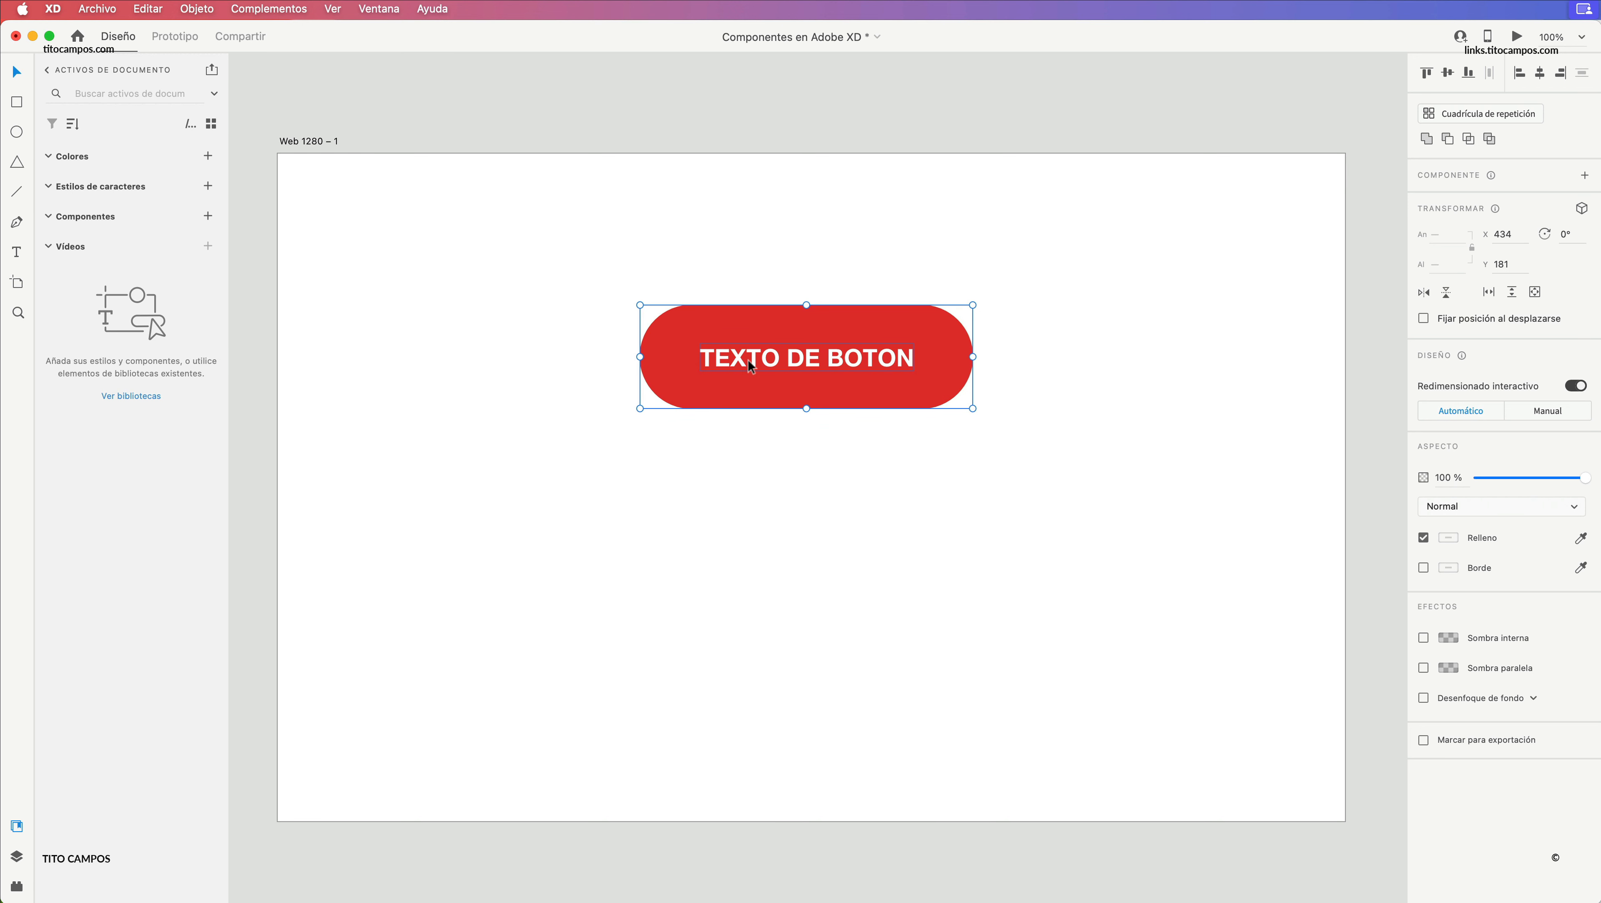
pyautogui.rightClick(727, 319)
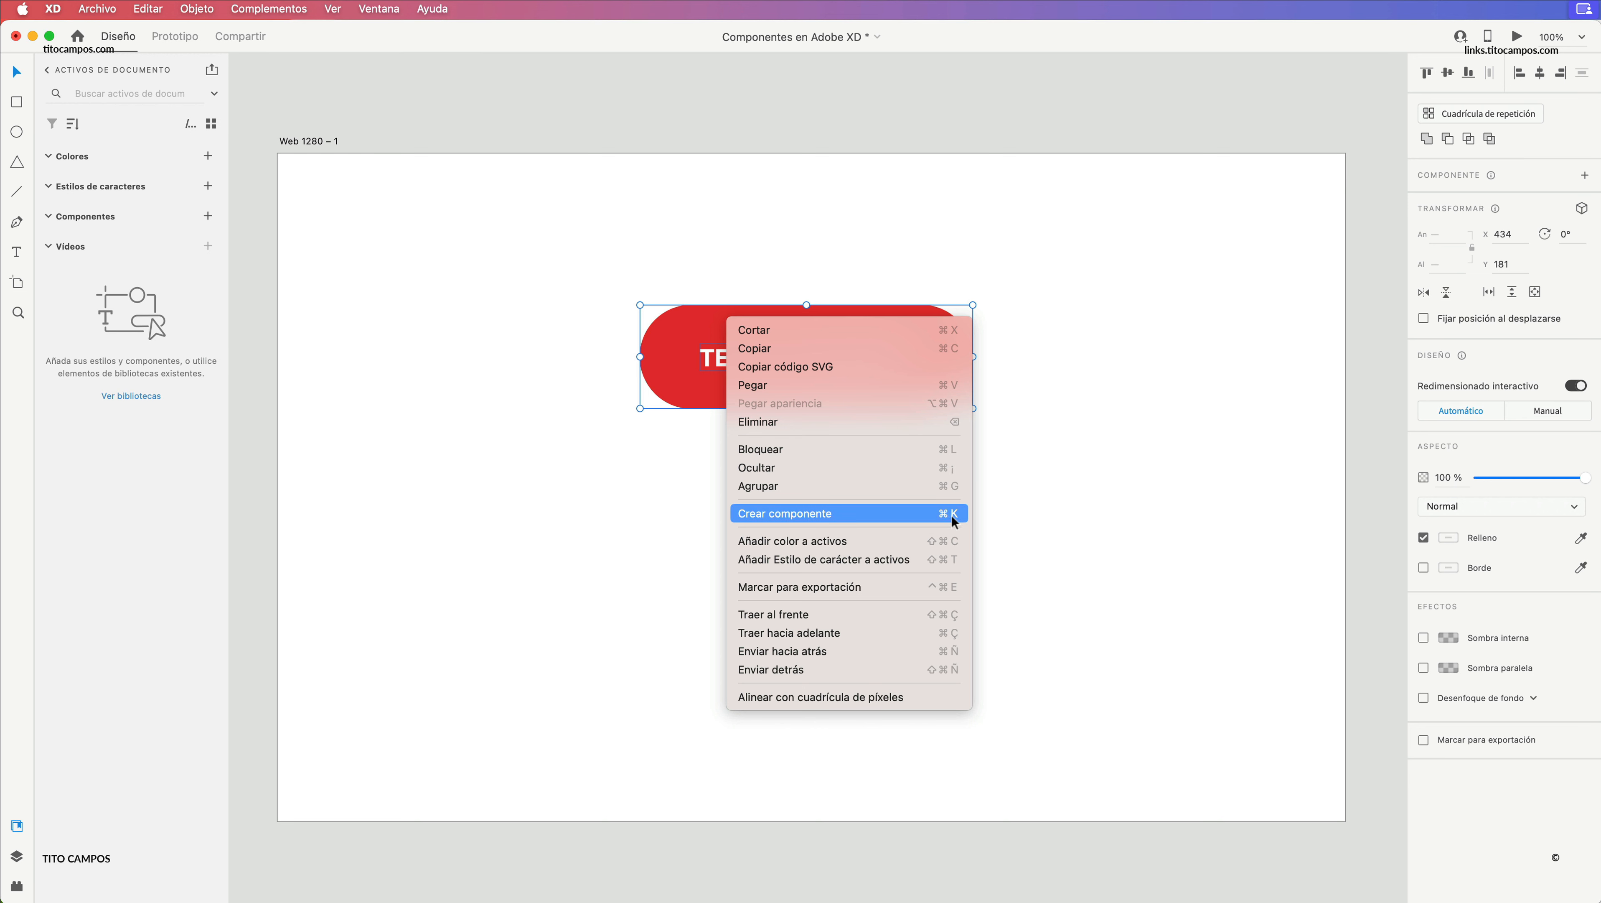
pyautogui.click(712, 355)
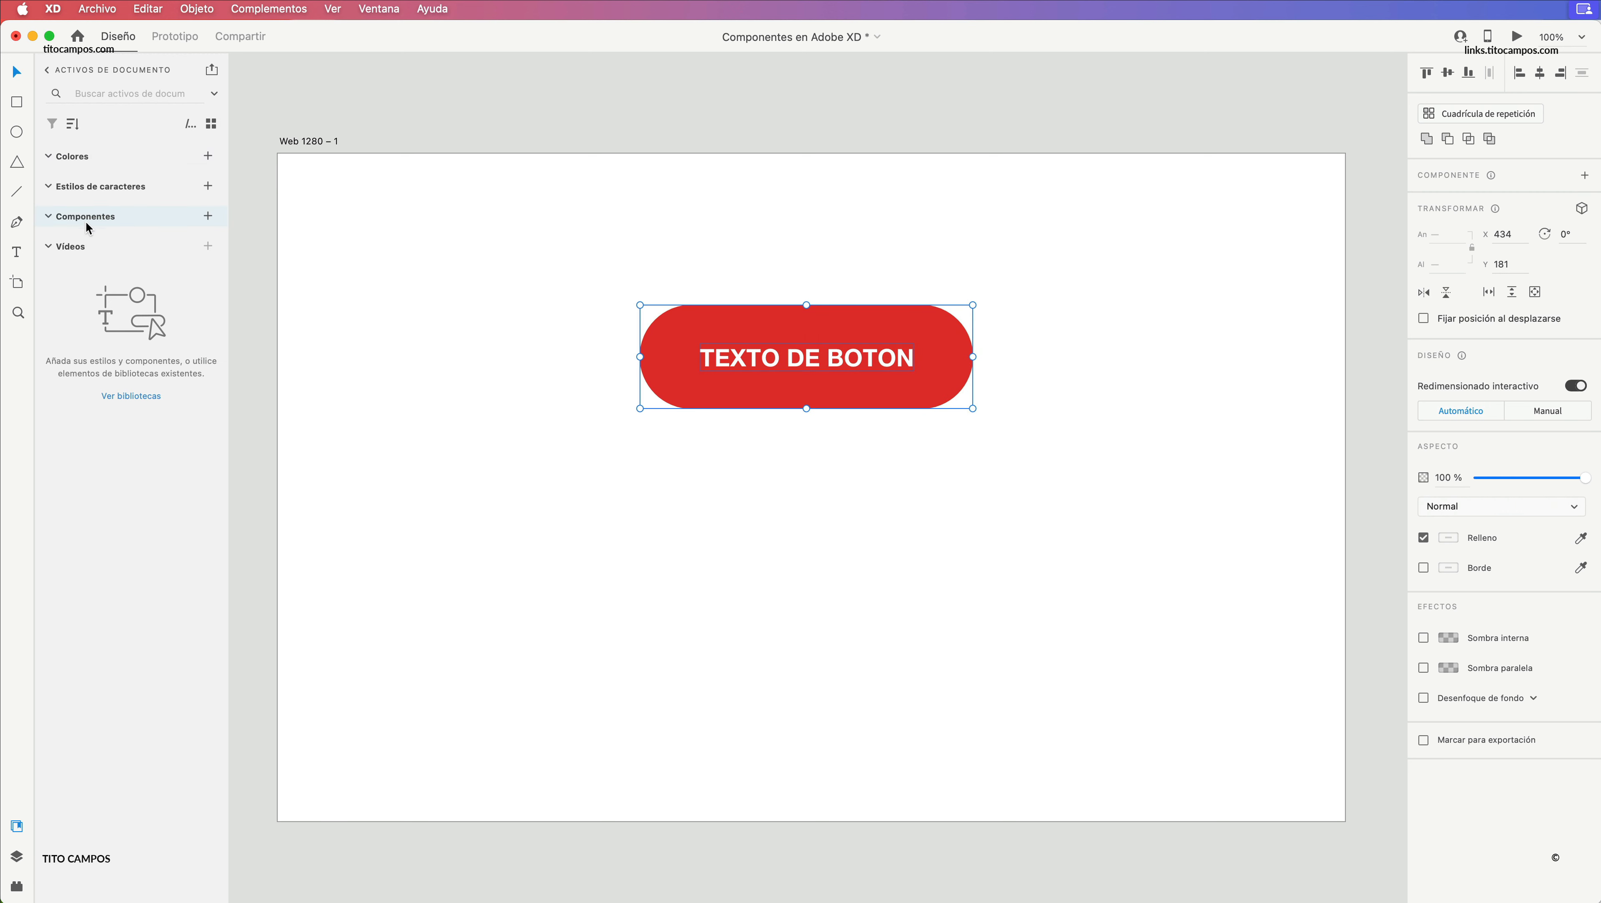
pyautogui.click(208, 218)
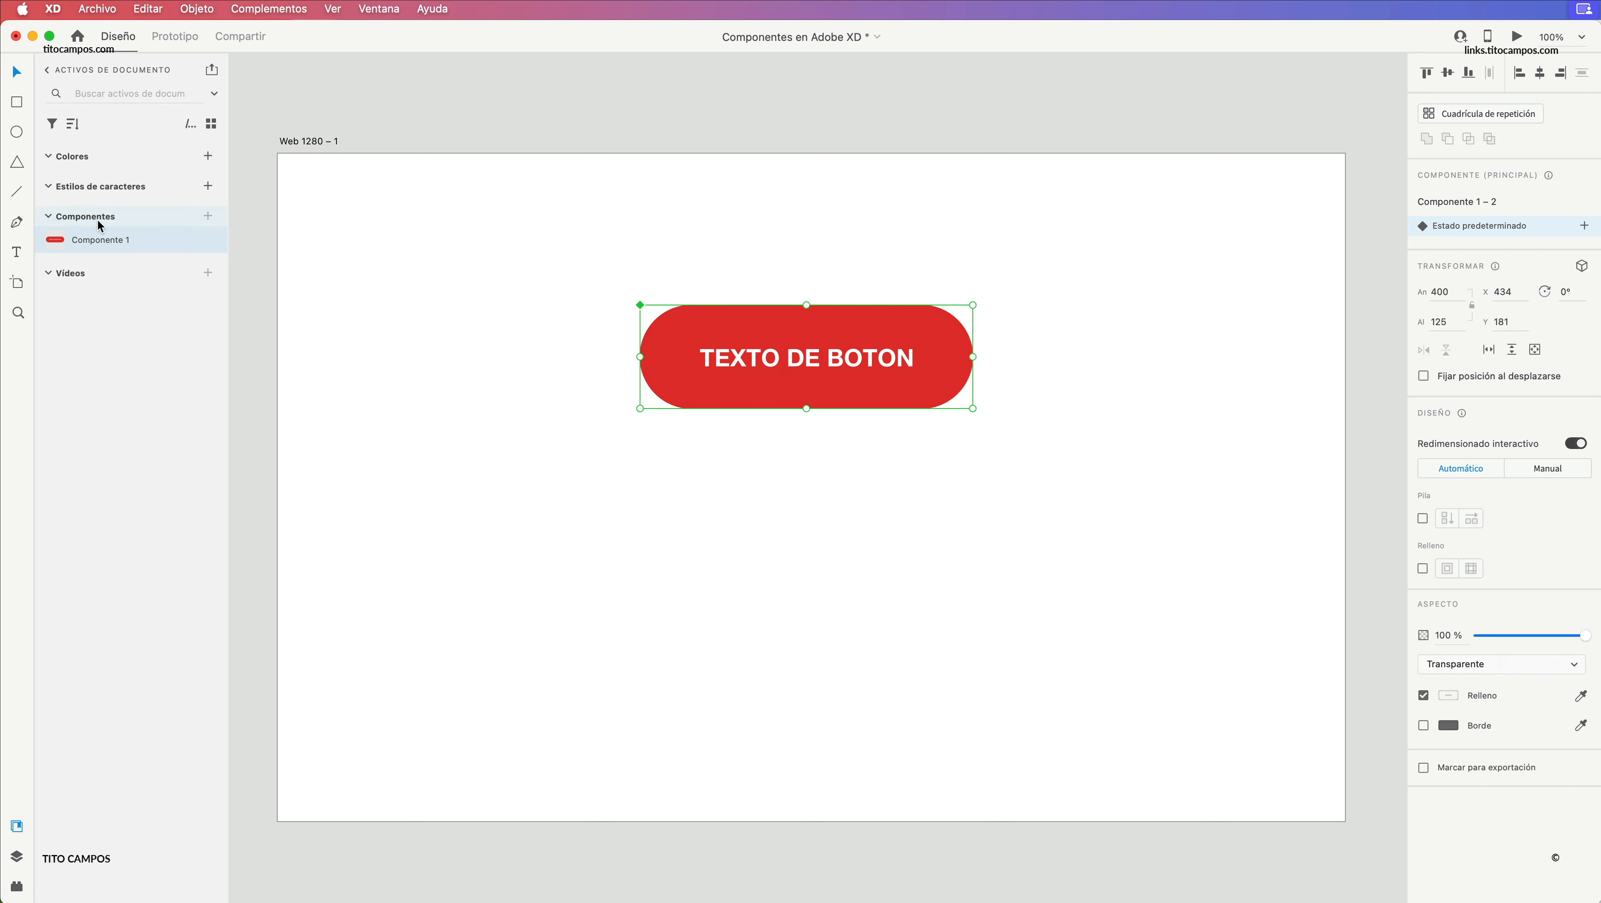
# - Rename the new component as "Botones" in the document assets
pyautogui.doubleClick(109, 242)
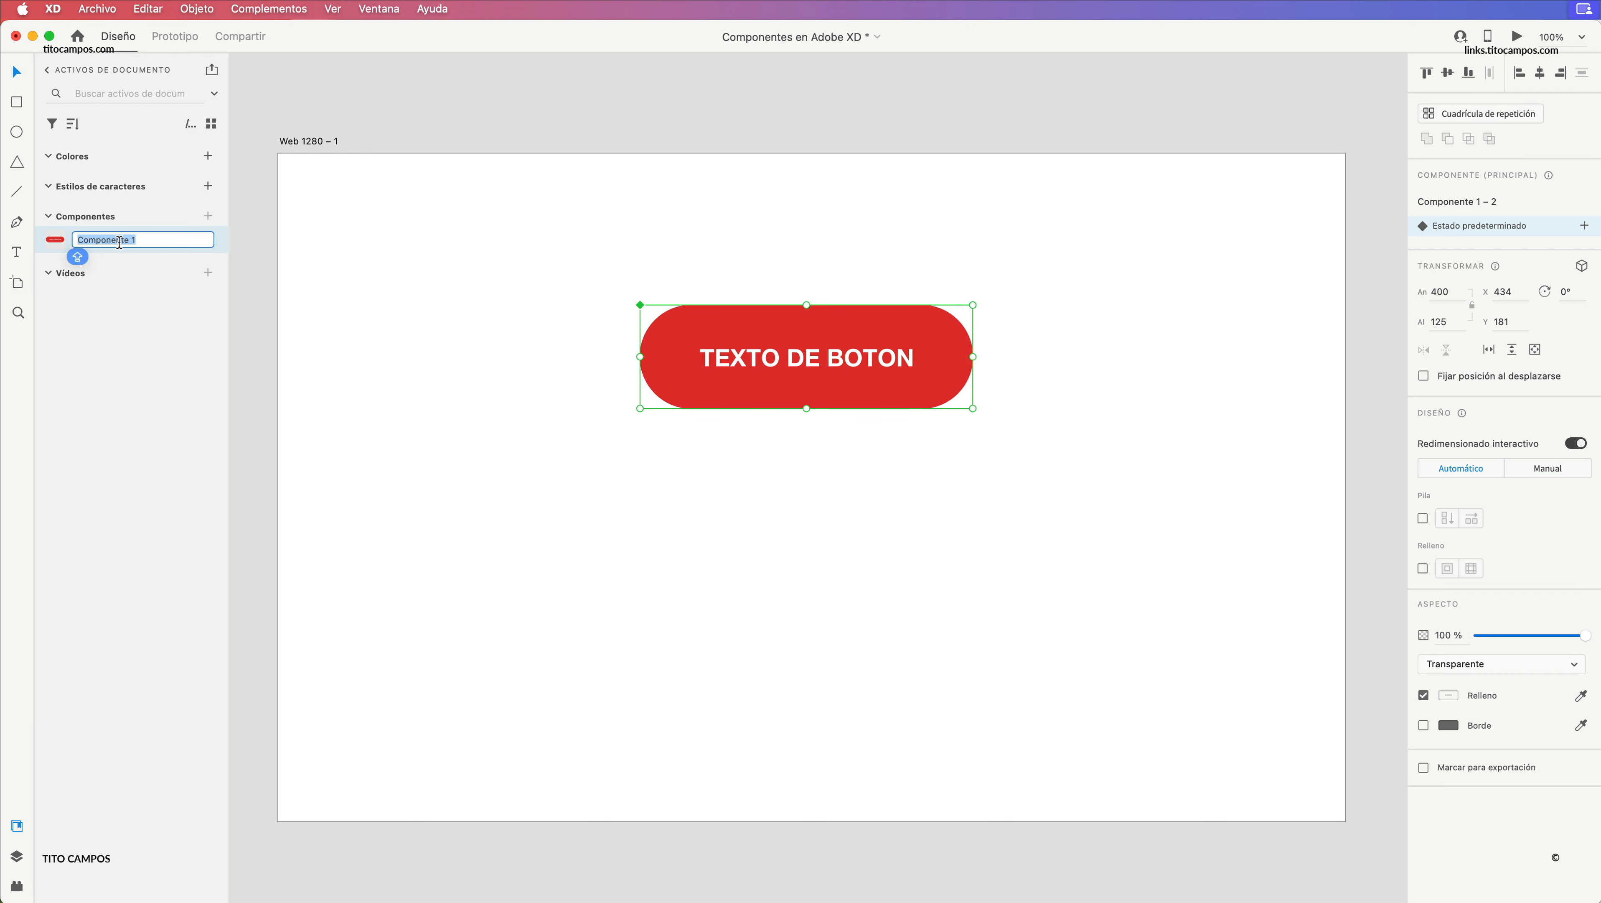
pyautogui.write('Botone')
pyautogui.press('BackSpace')
pyautogui.write('nes')
pyautogui.press('Return')
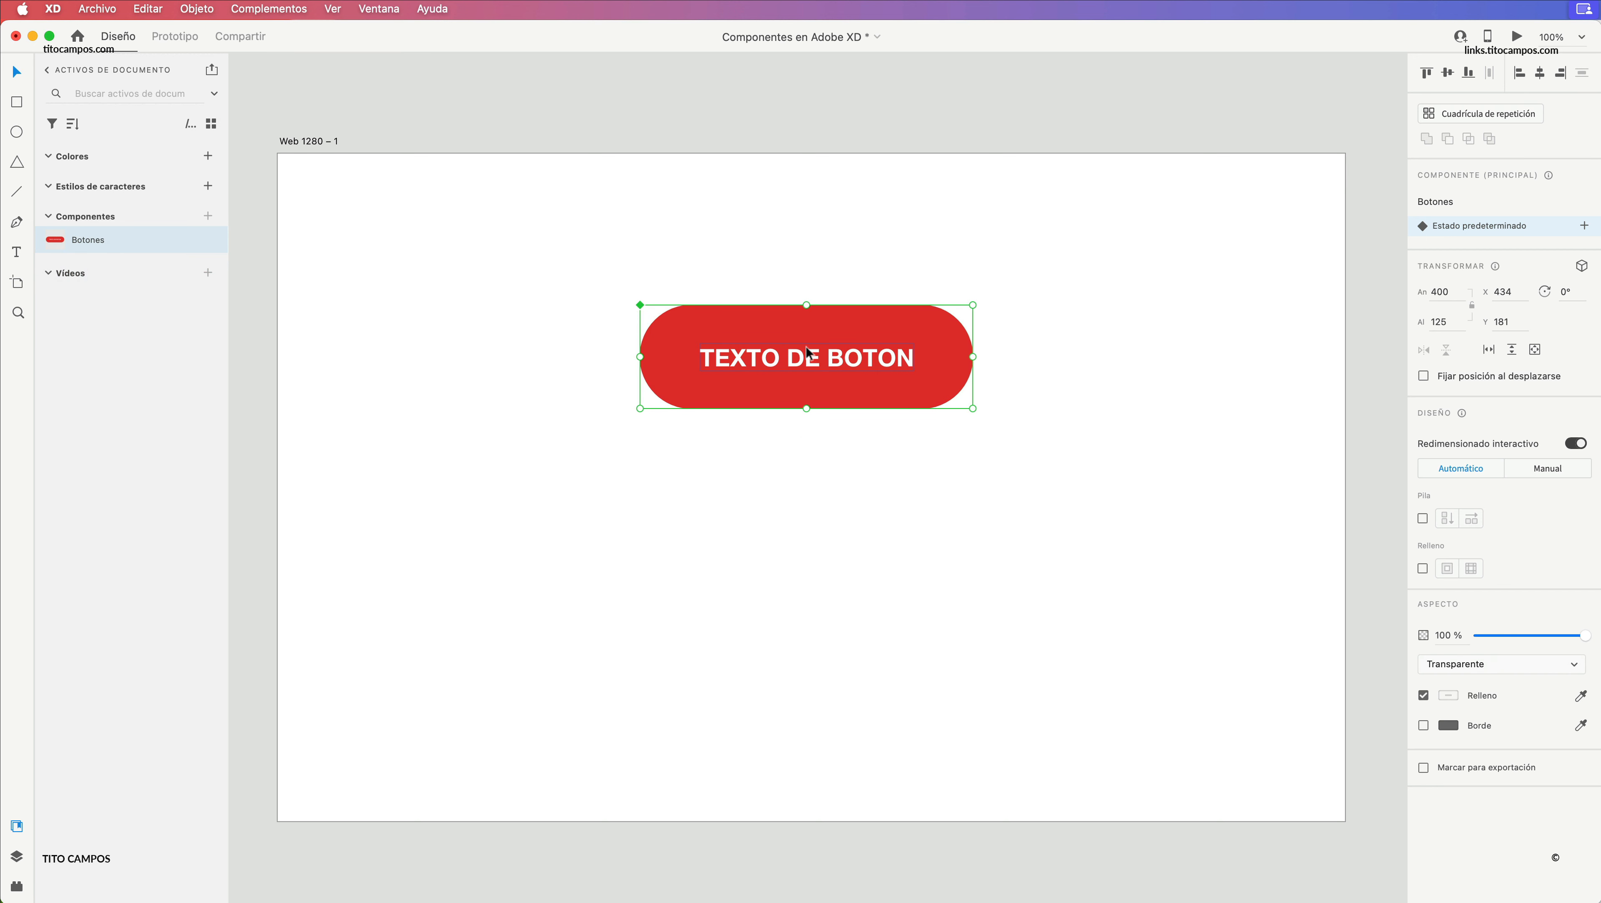
# - Turn on padding for the Botones component and move it near the artboard's top centre, at about X 440, Y 47
pyautogui.moveTo(843, 360); pyautogui.dragTo(866, 294)
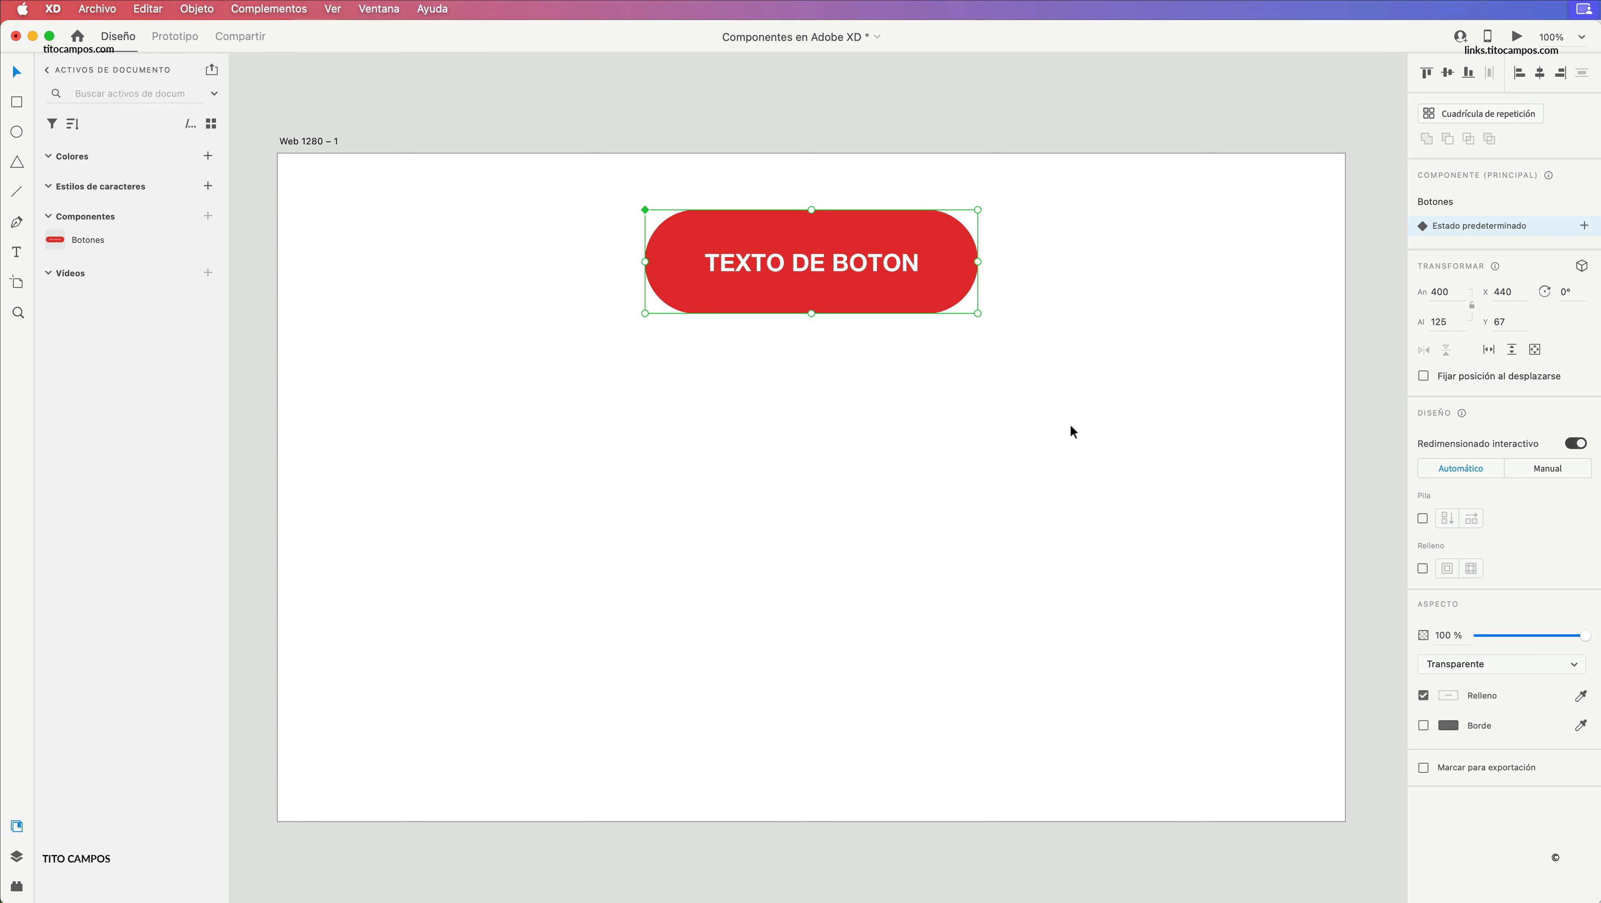
pyautogui.moveTo(873, 268); pyautogui.dragTo(875, 329)
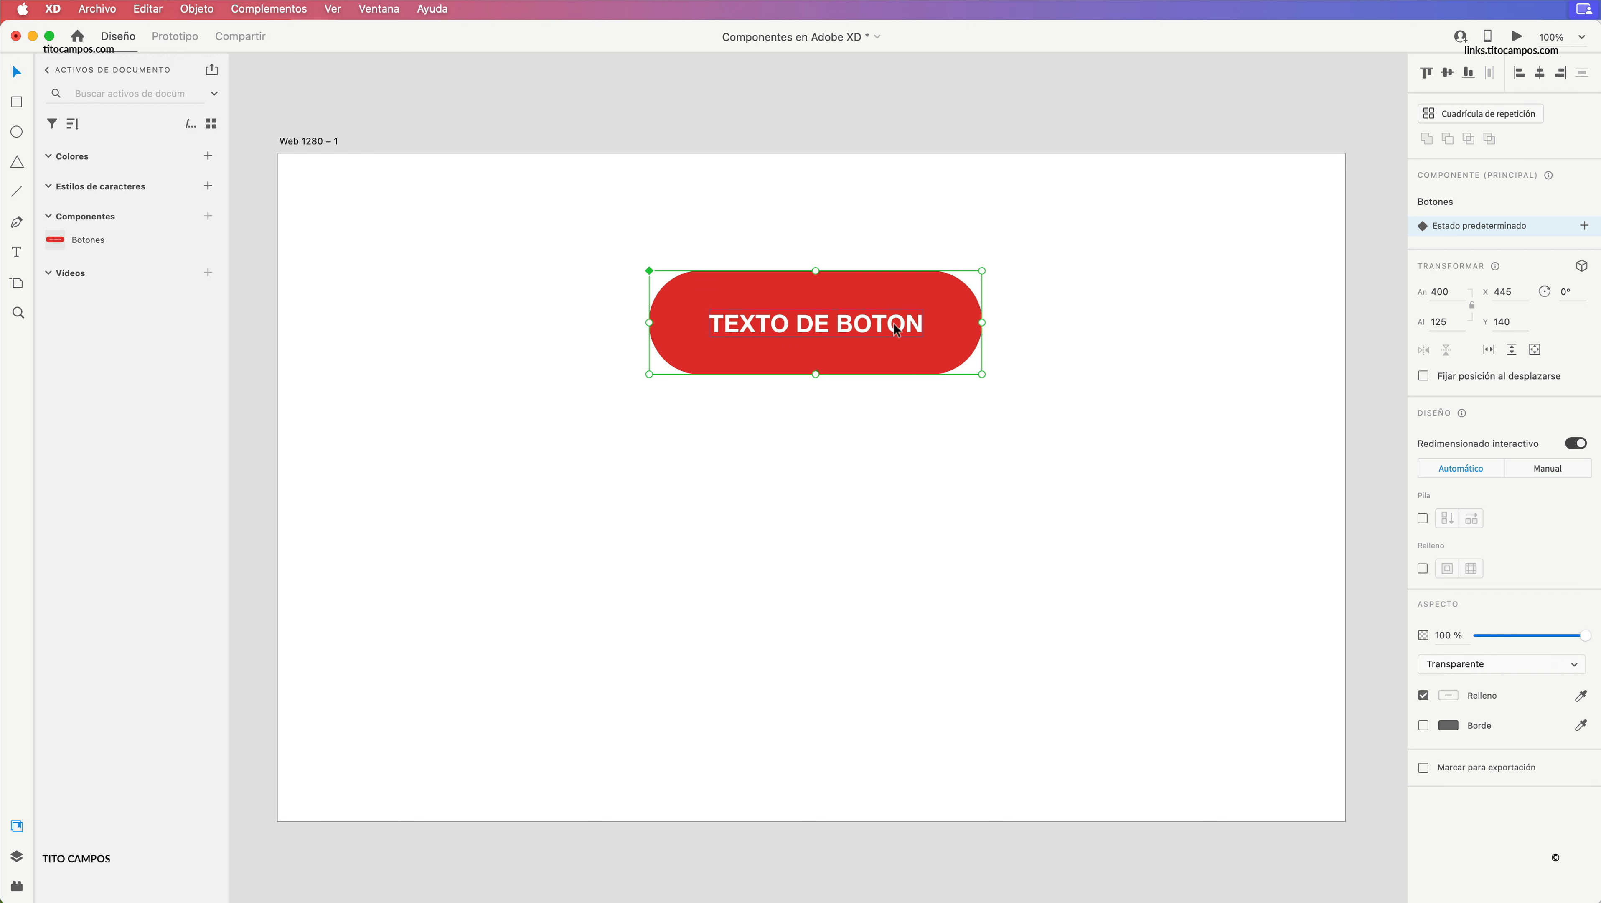
pyautogui.moveTo(896, 329); pyautogui.dragTo(889, 333)
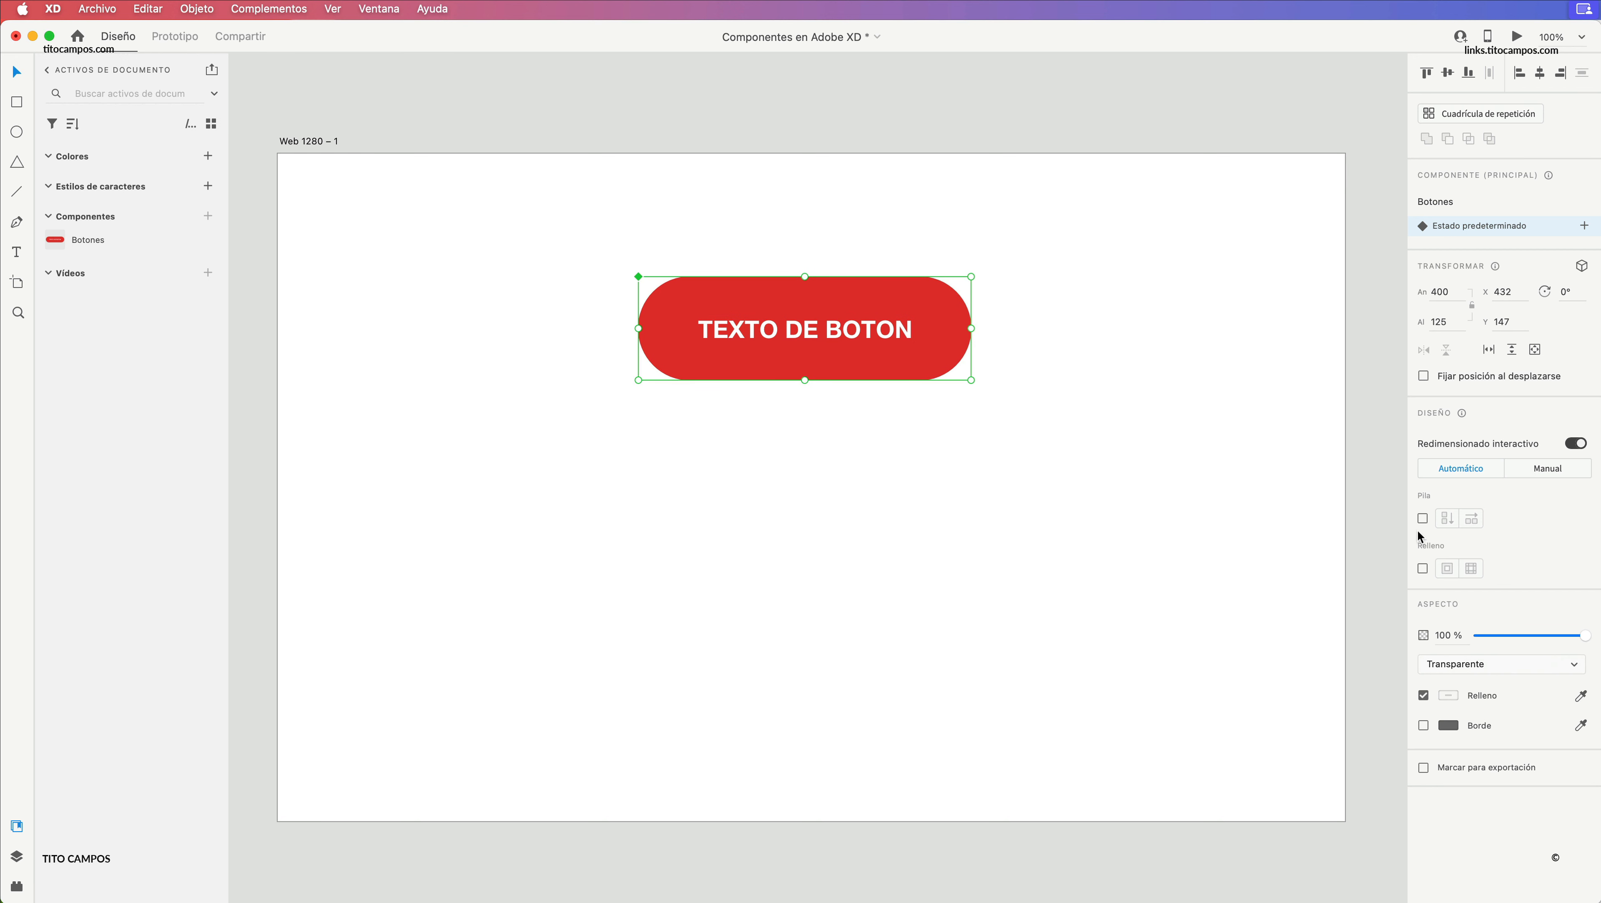
pyautogui.click(1424, 568)
pyautogui.moveTo(862, 340); pyautogui.dragTo(869, 256)
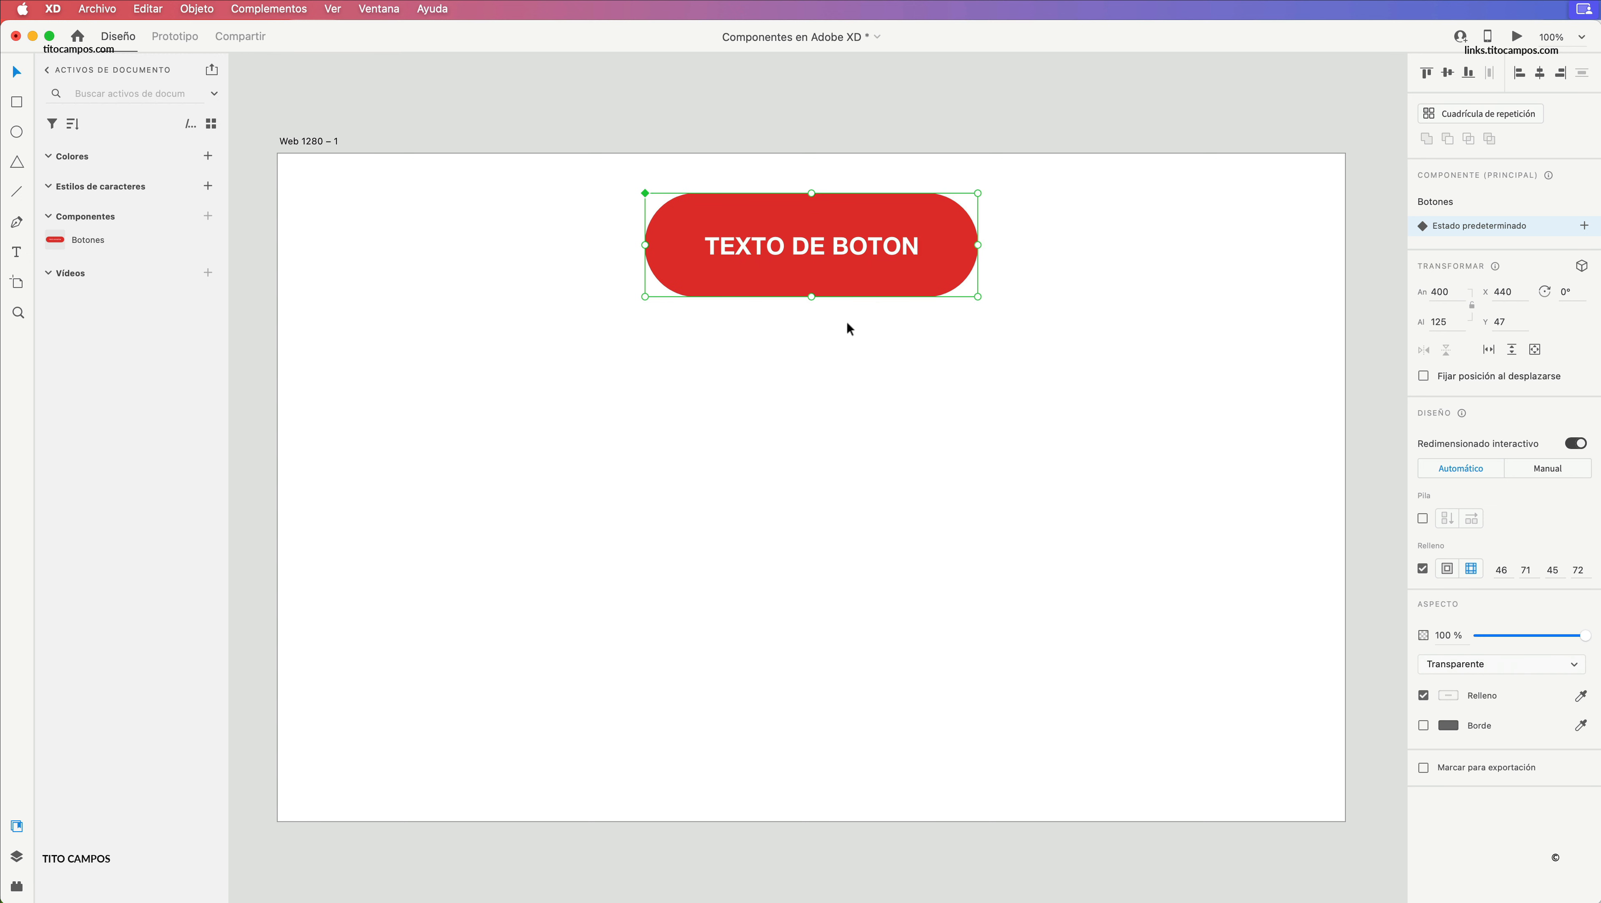
pyautogui.moveTo(844, 251); pyautogui.dragTo(846, 280)
pyautogui.moveTo(850, 321); pyautogui.dragTo(906, 434)
pyautogui.press('super+z')
# - Place an instance of the Botones component from the document assets below the main one, at about X 435, Y 433
pyautogui.moveTo(96, 244); pyautogui.dragTo(1051, 516)
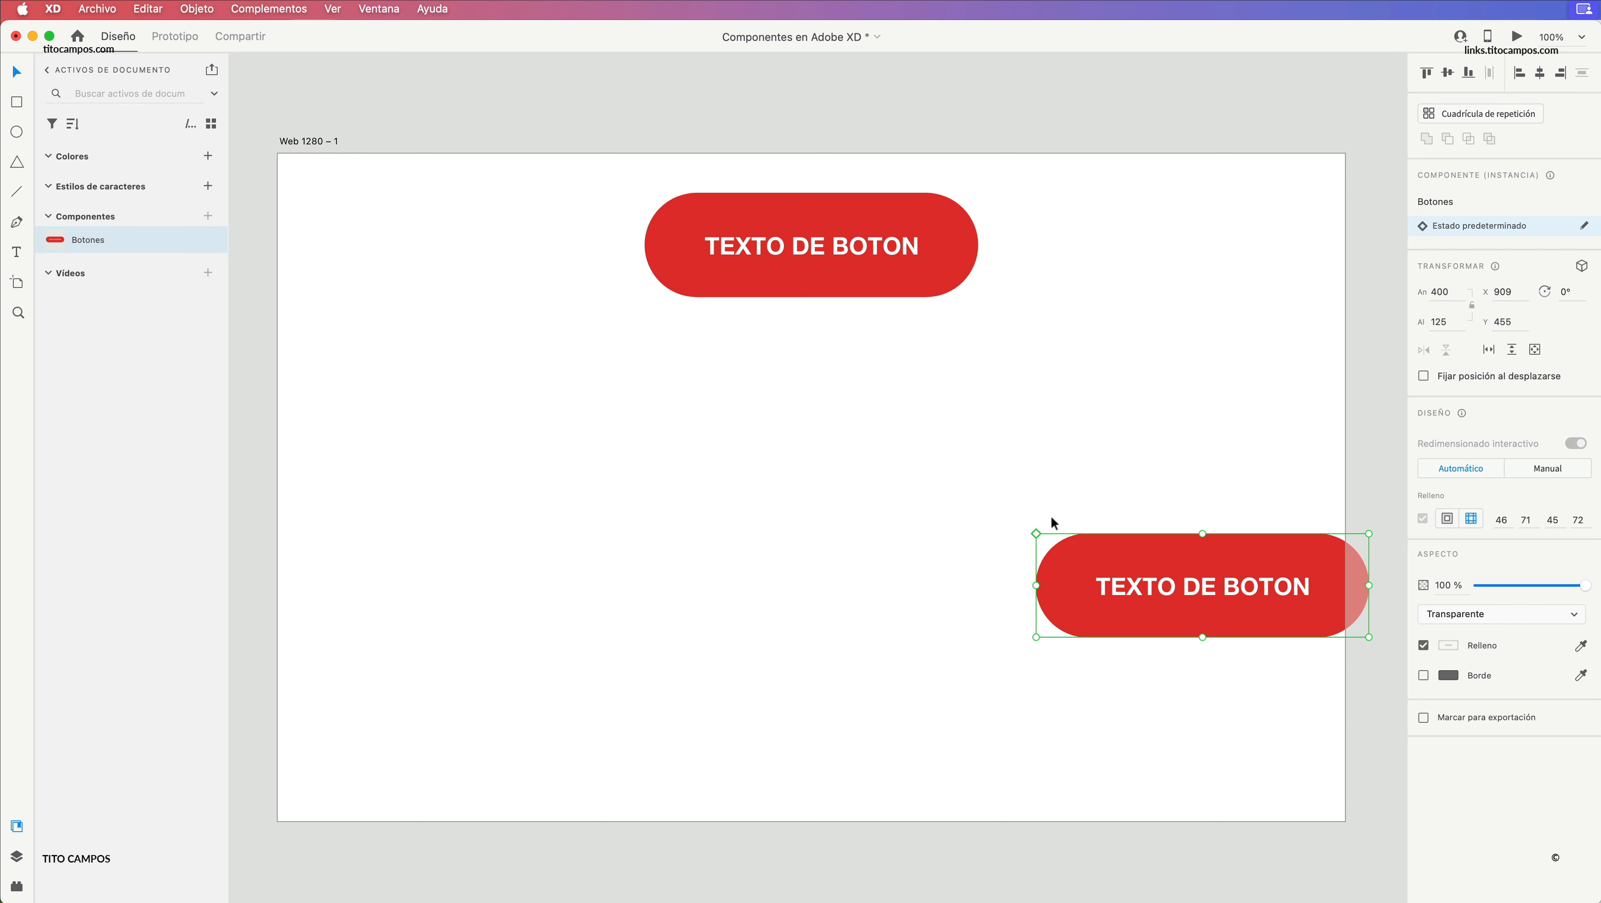
pyautogui.moveTo(1283, 550); pyautogui.dragTo(854, 614)
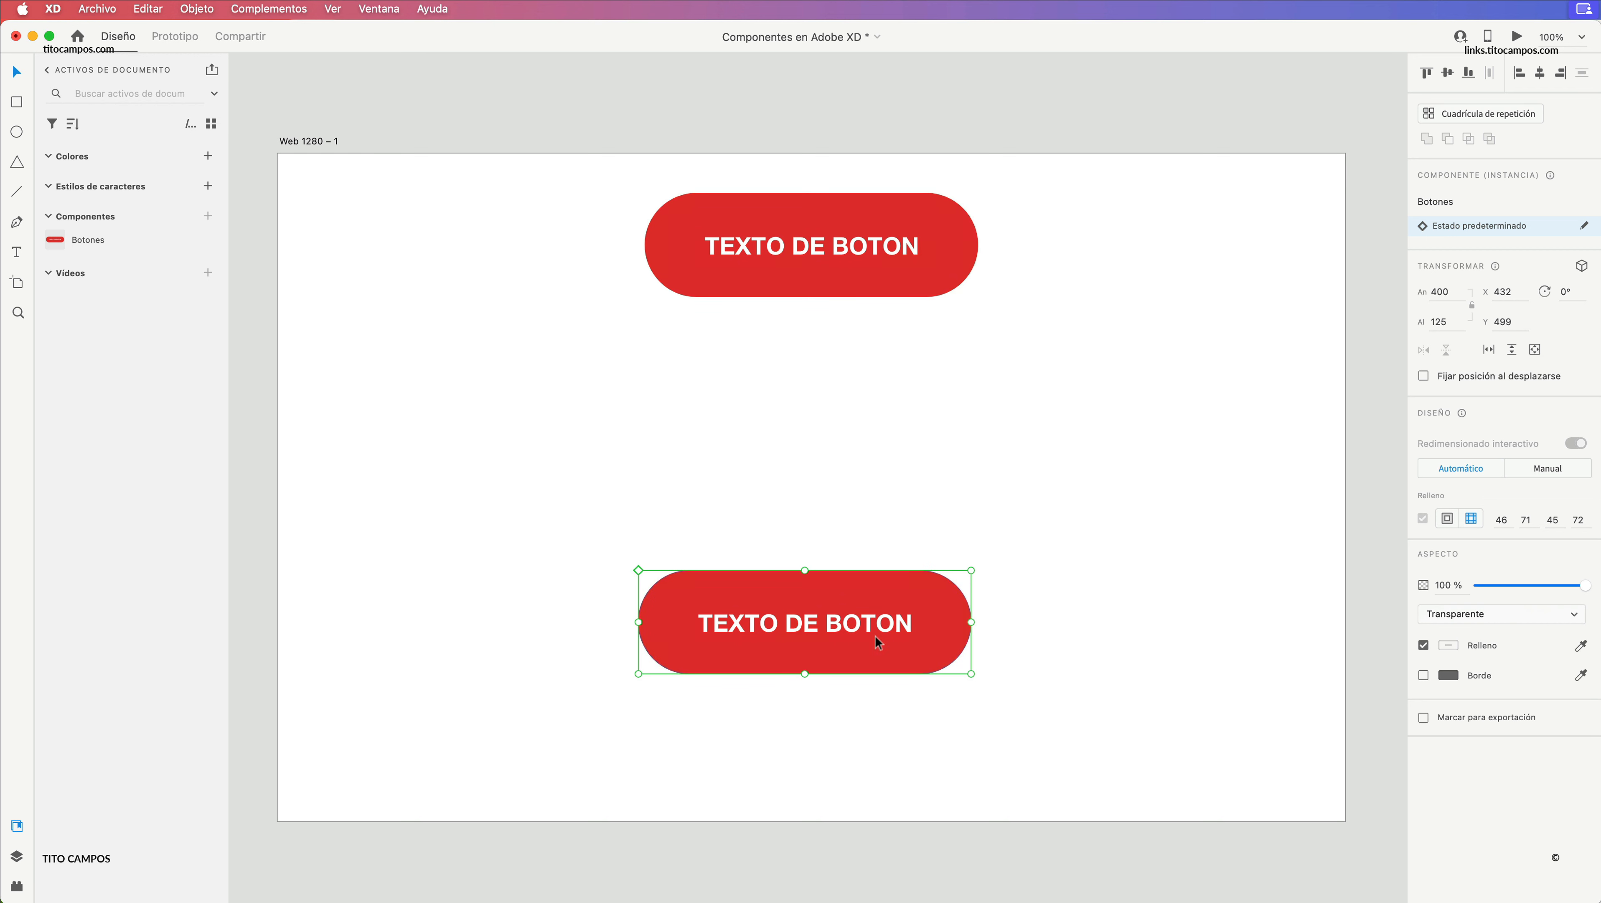
pyautogui.moveTo(861, 650); pyautogui.dragTo(875, 587)
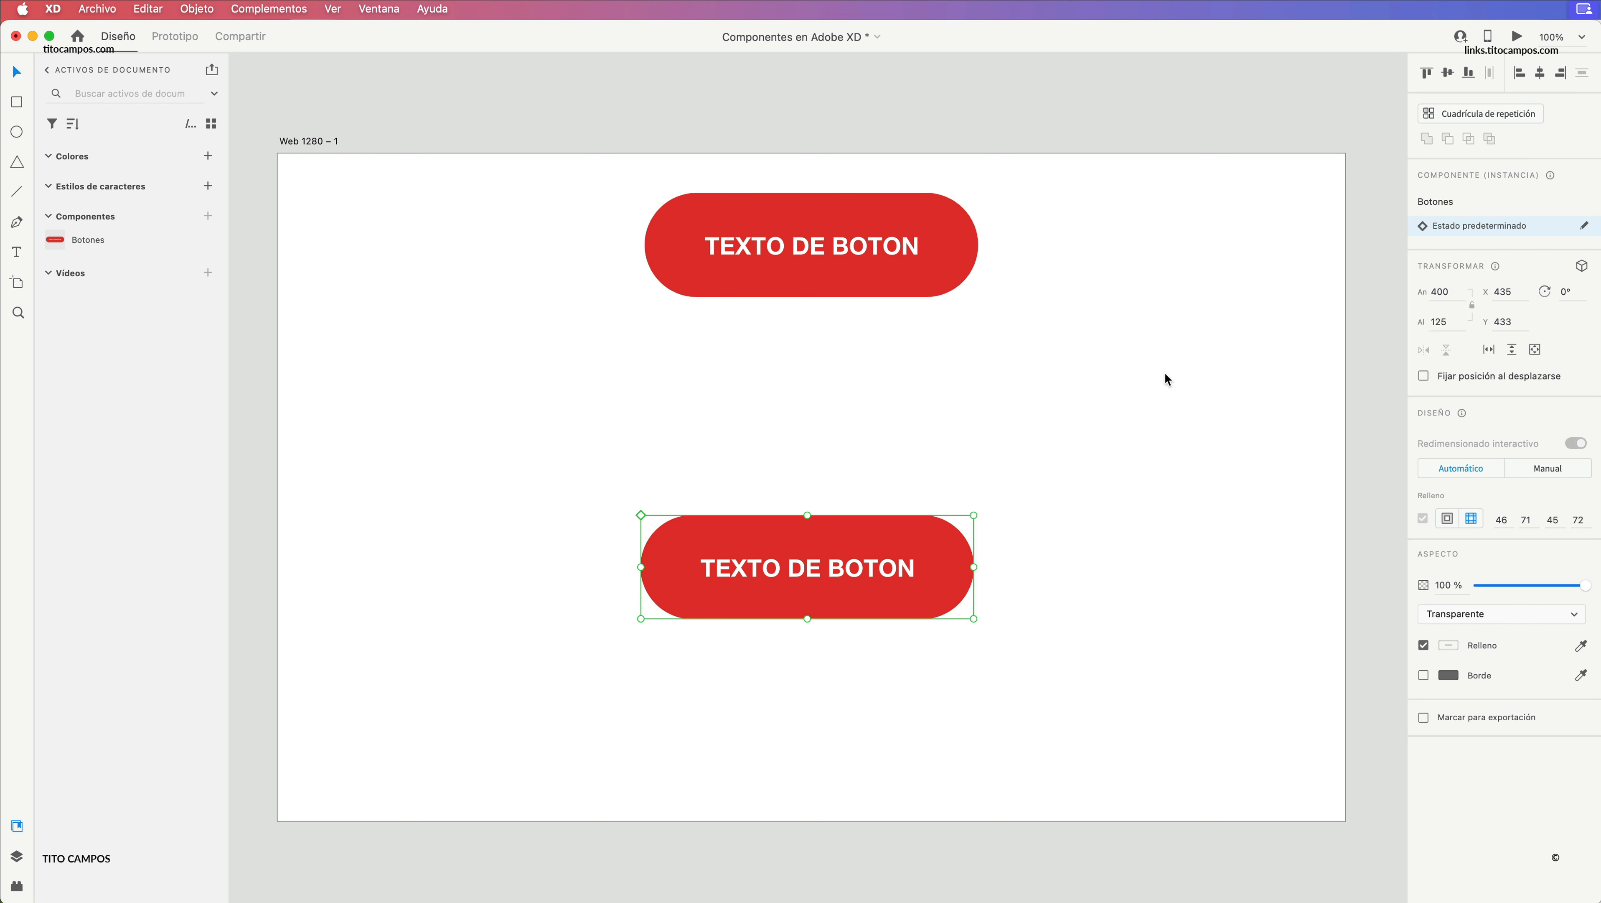
# - Change the fill of the main Botones component's red shape to the darker red #BE2C2C
pyautogui.click(892, 260)
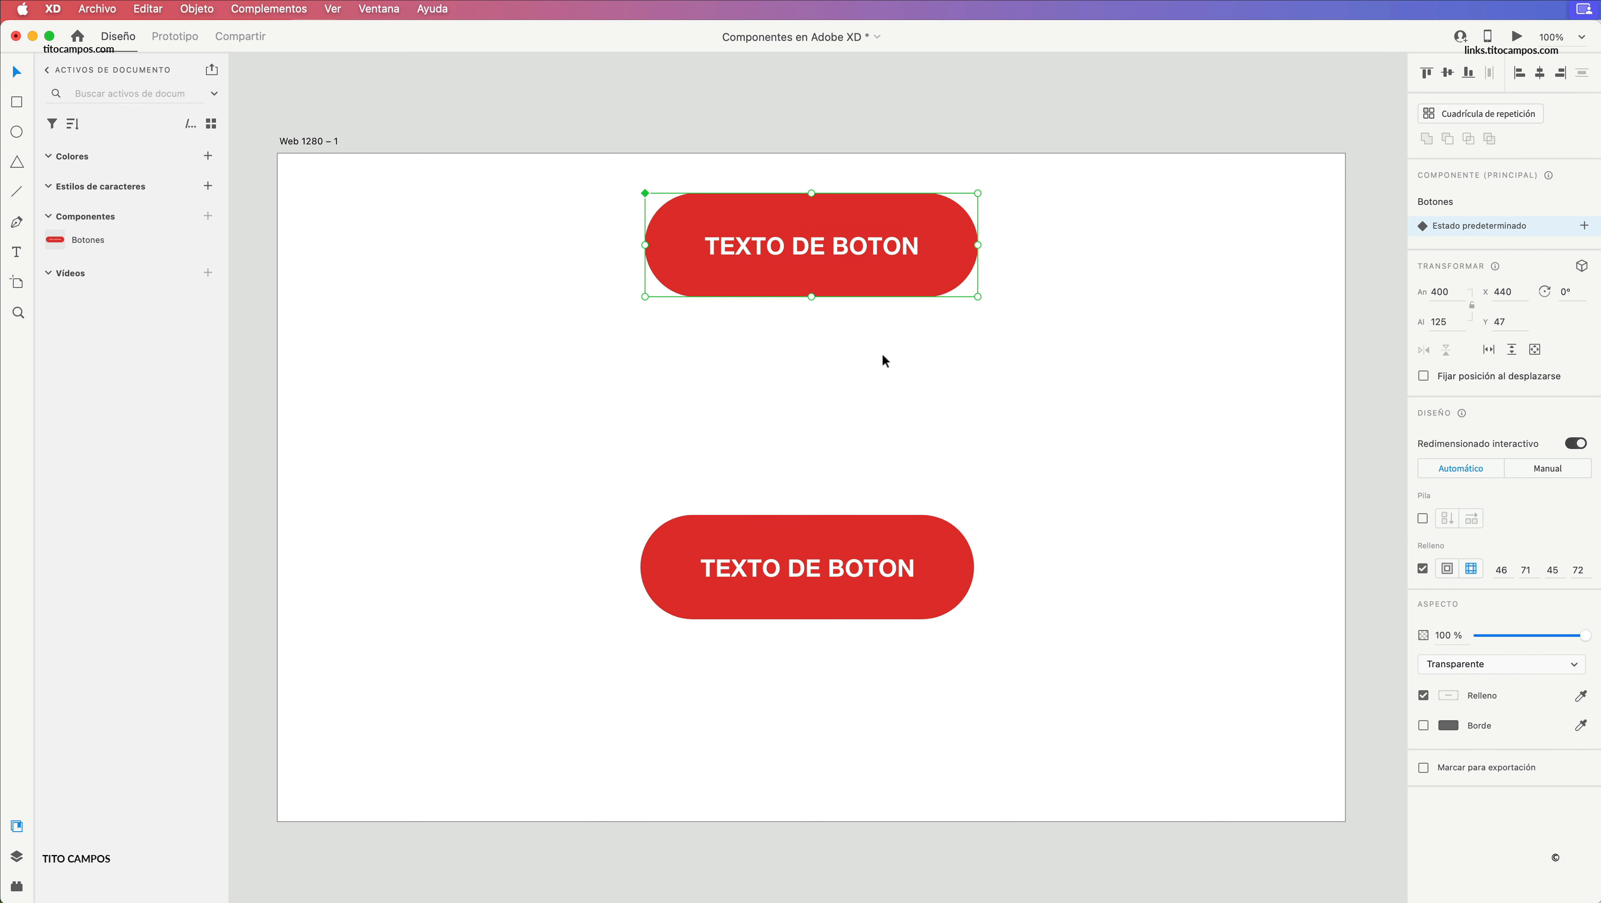
pyautogui.doubleClick(936, 211)
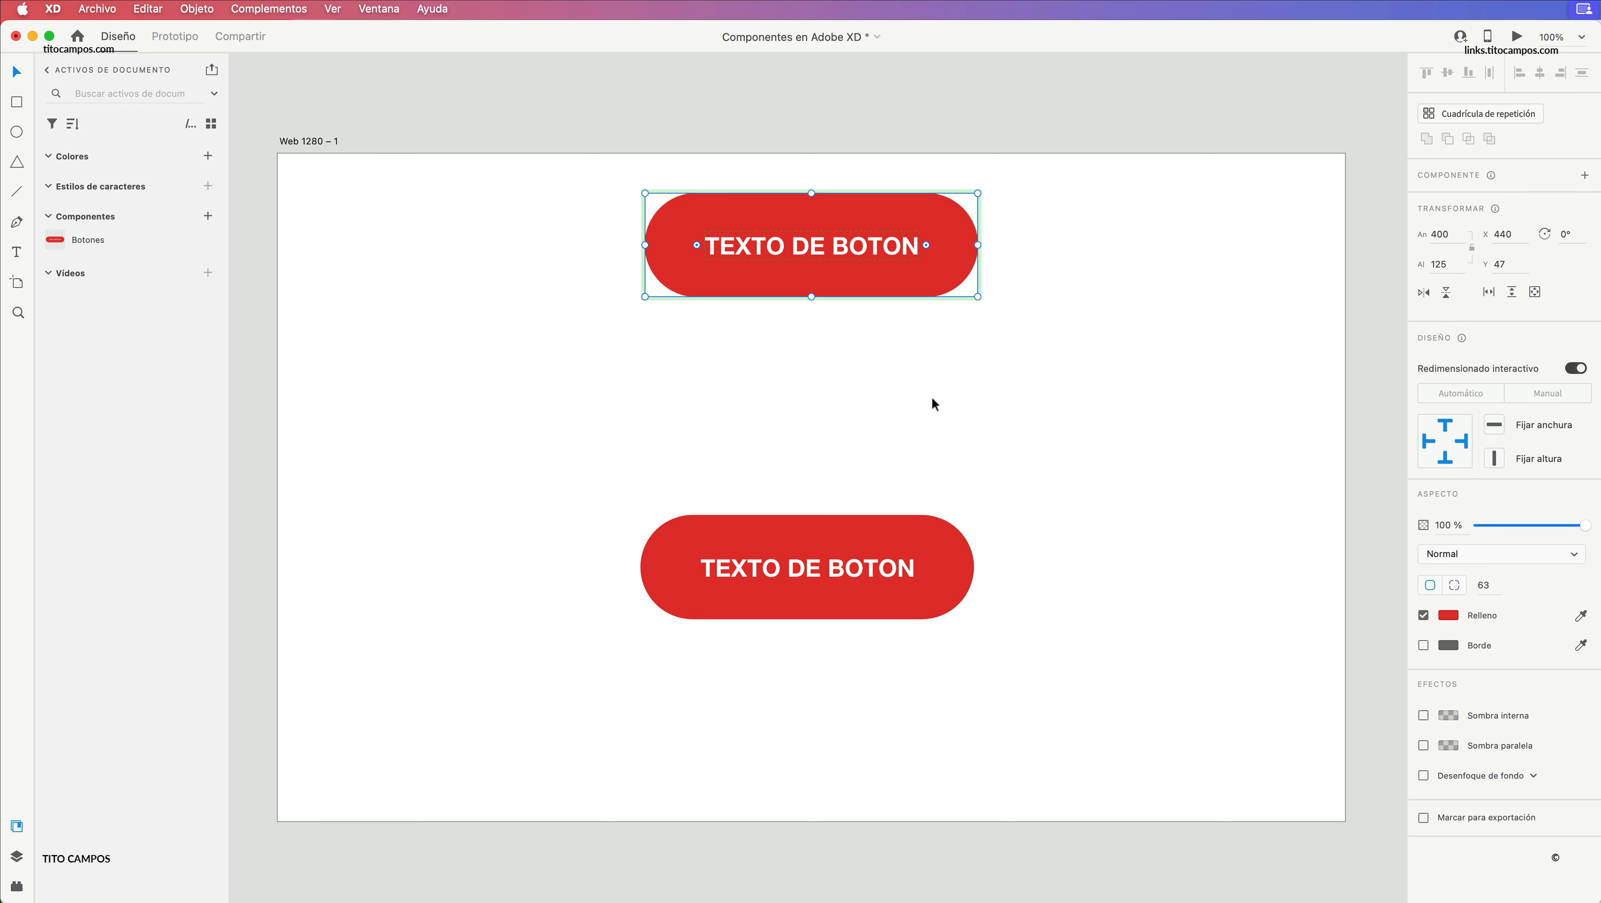
pyautogui.click(1448, 617)
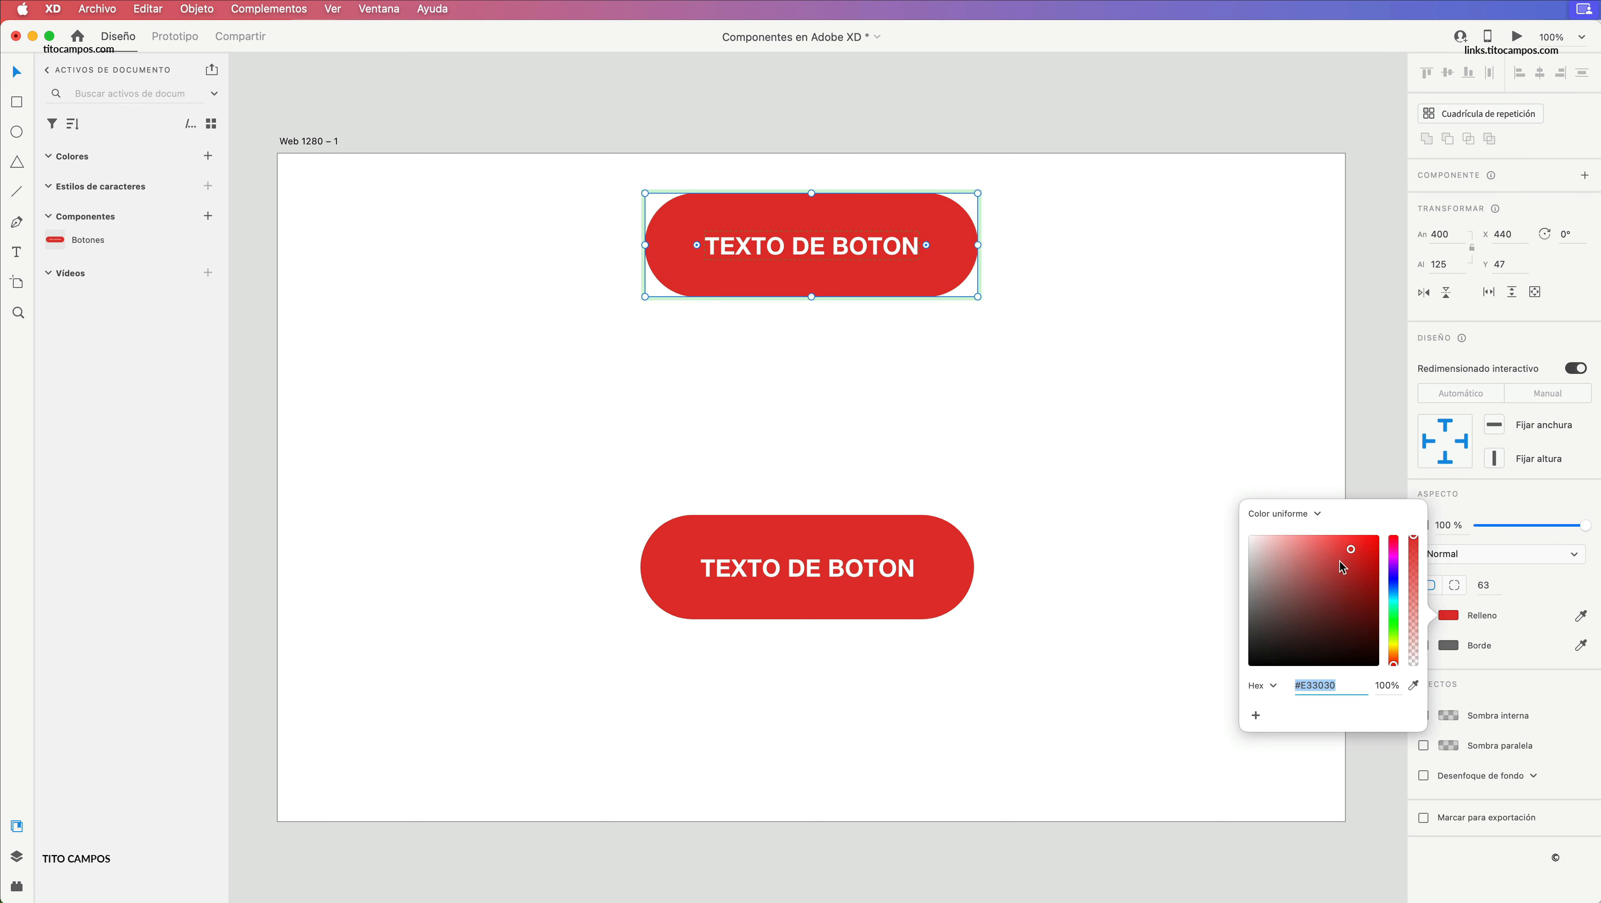
pyautogui.moveTo(1340, 560)
pyautogui.mouseDown()
pyautogui.moveTo(1353, 583)
pyautogui.moveTo(1312, 581)
pyautogui.moveTo(1303, 558)
pyautogui.moveTo(1356, 536)
pyautogui.moveTo(1374, 553)
pyautogui.moveTo(1348, 568)
pyautogui.mouseUp()
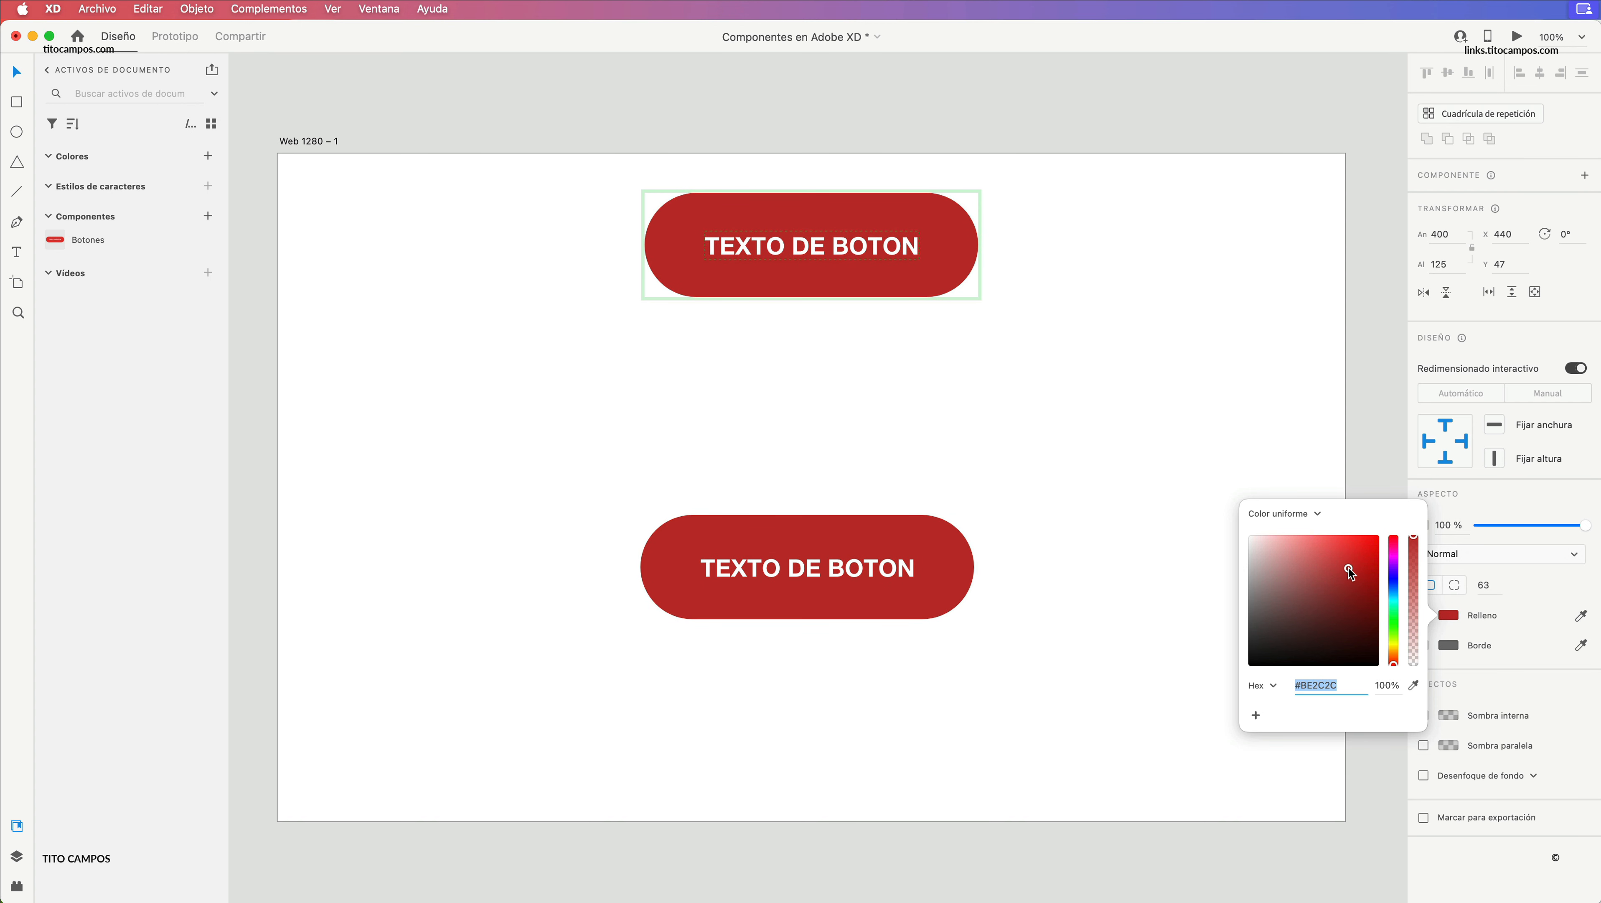
pyautogui.click(1541, 589)
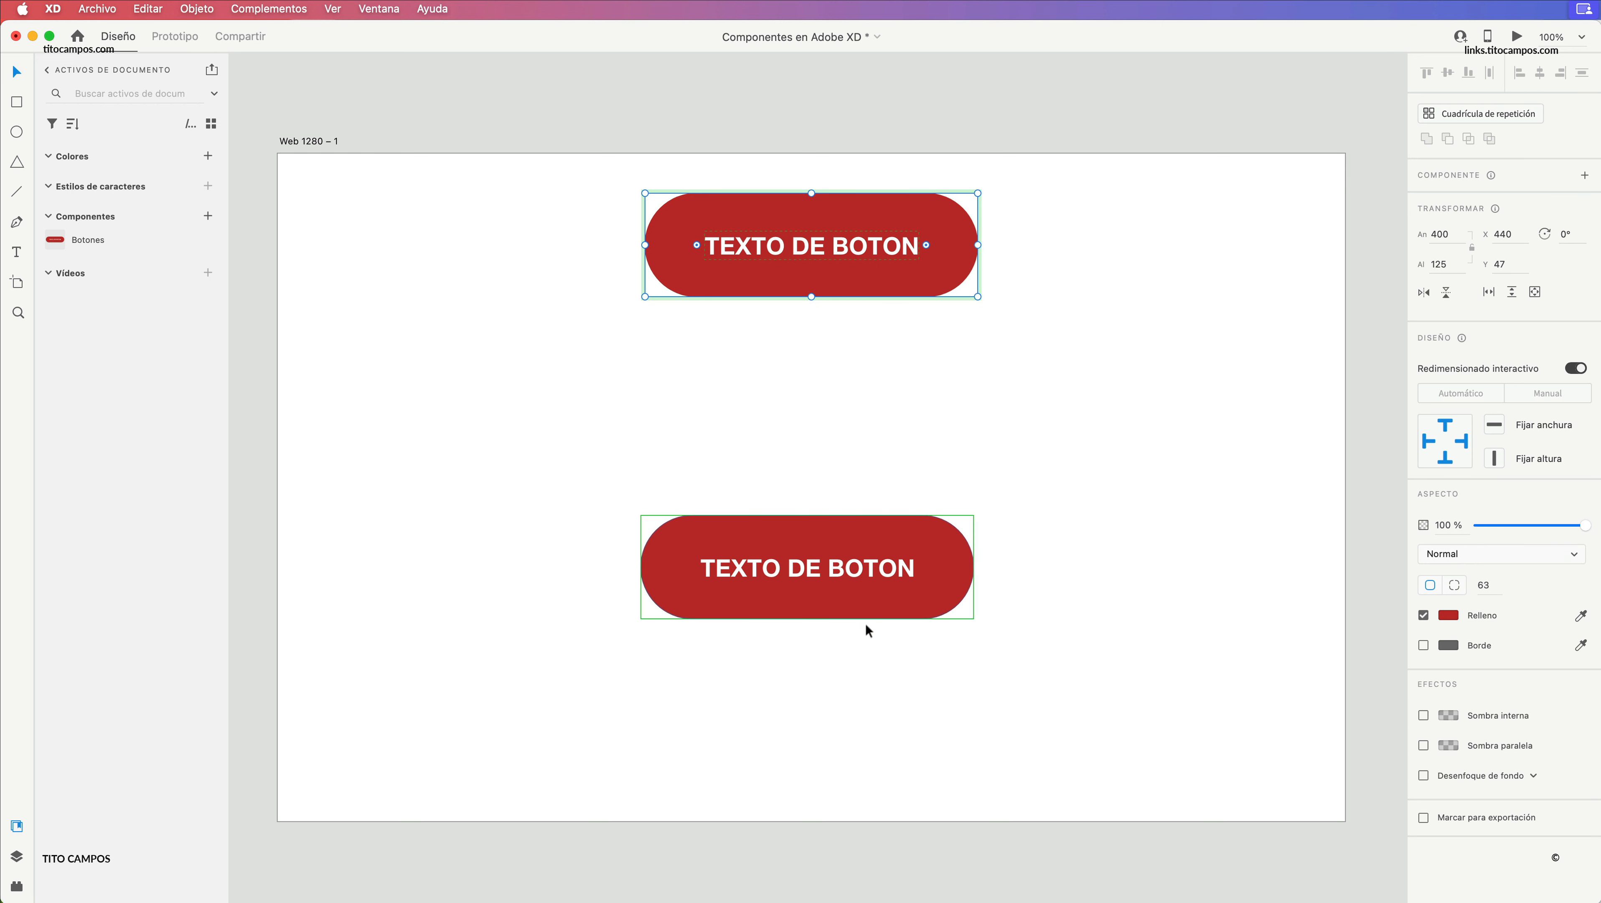
# - Move the lower Botones instance toward the artboard's left side and place a second instance beside it at about X 755, Y 406
pyautogui.click(860, 556)
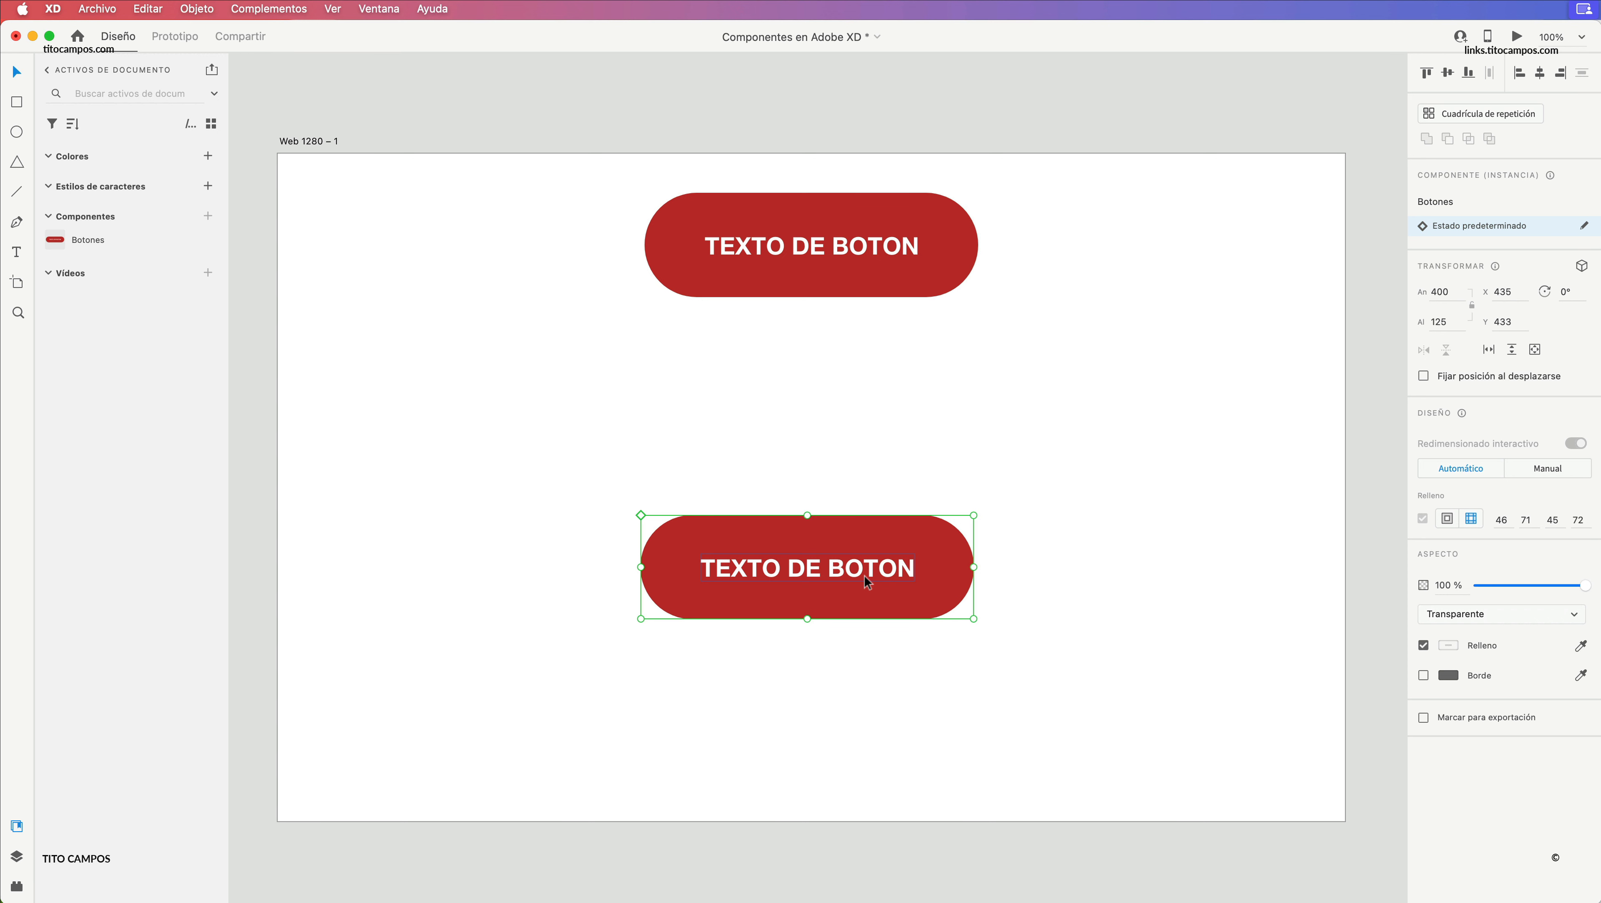
pyautogui.moveTo(866, 578); pyautogui.dragTo(804, 574)
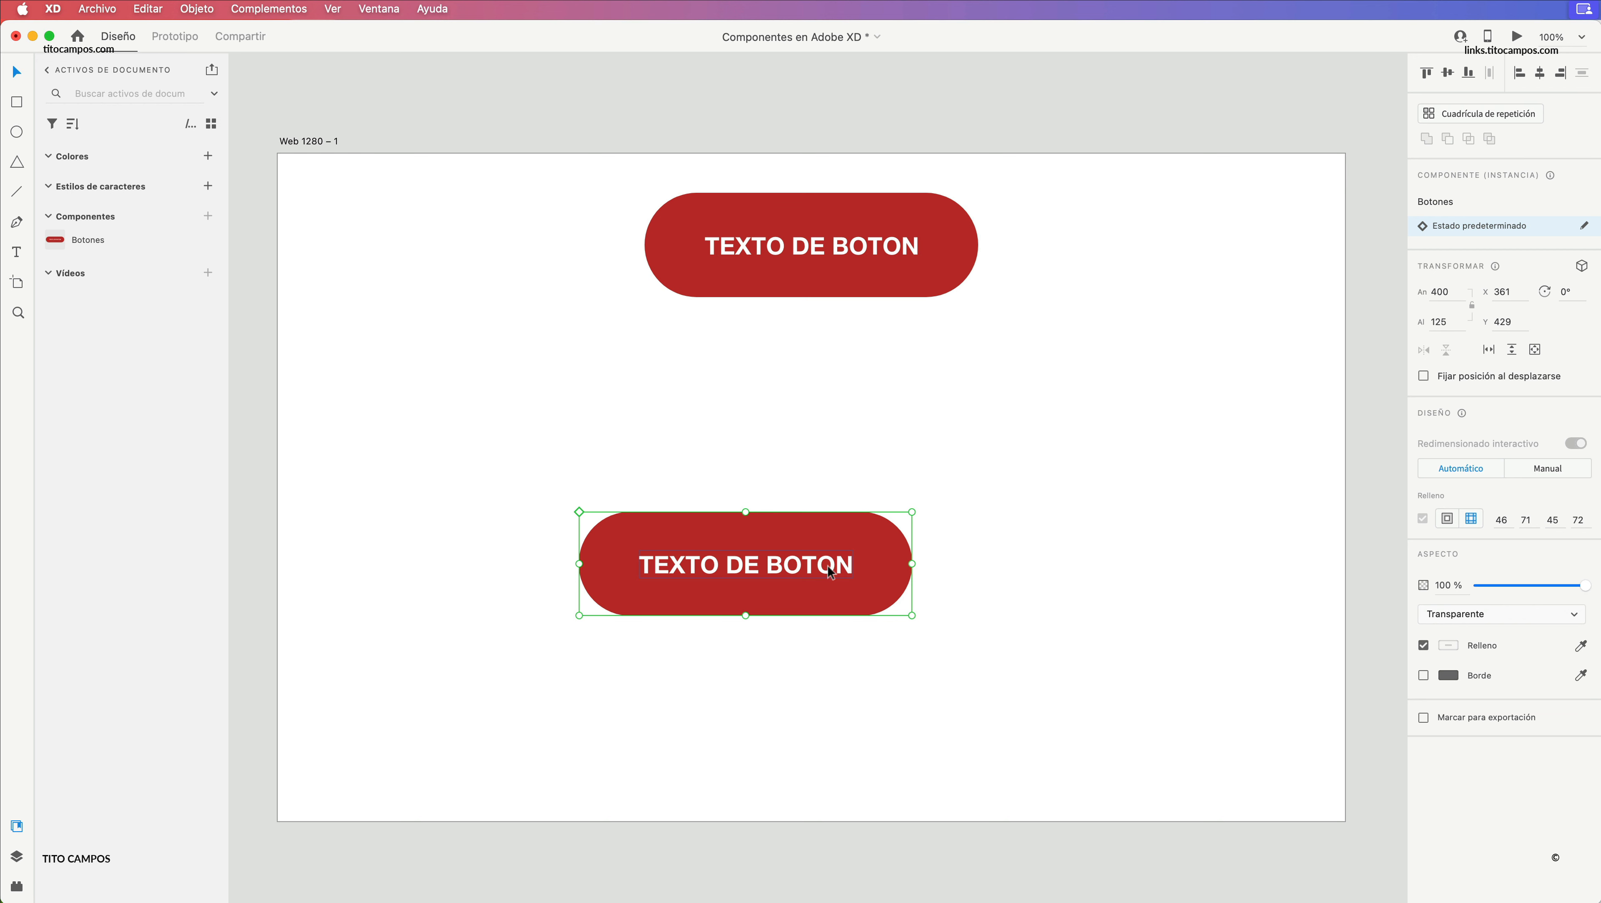
pyautogui.moveTo(838, 571); pyautogui.dragTo(1129, 549)
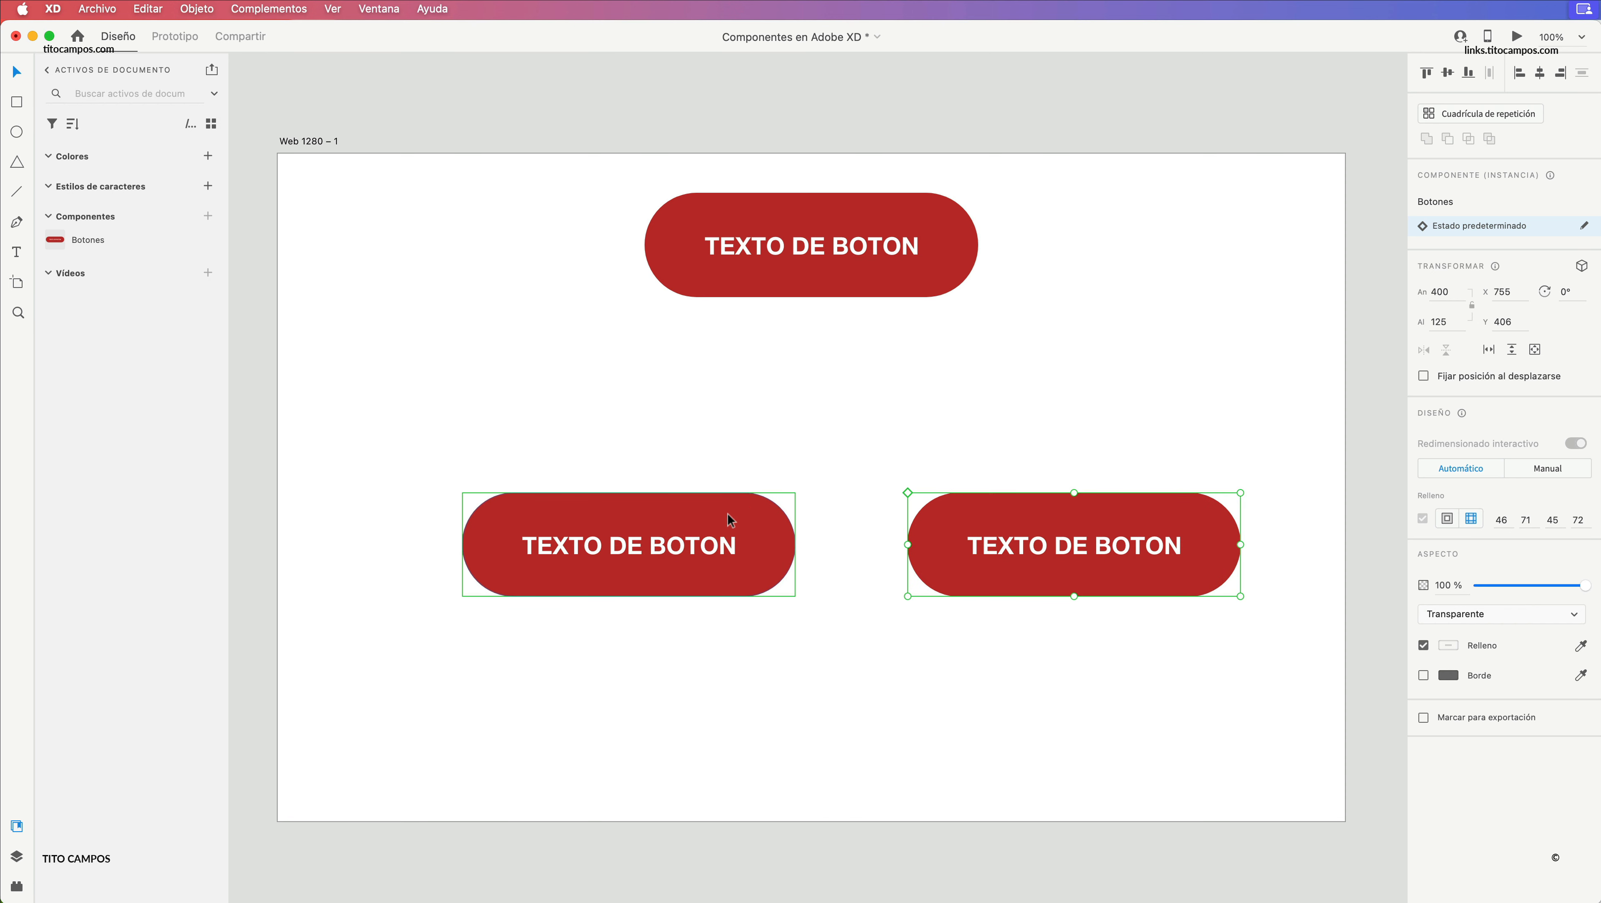
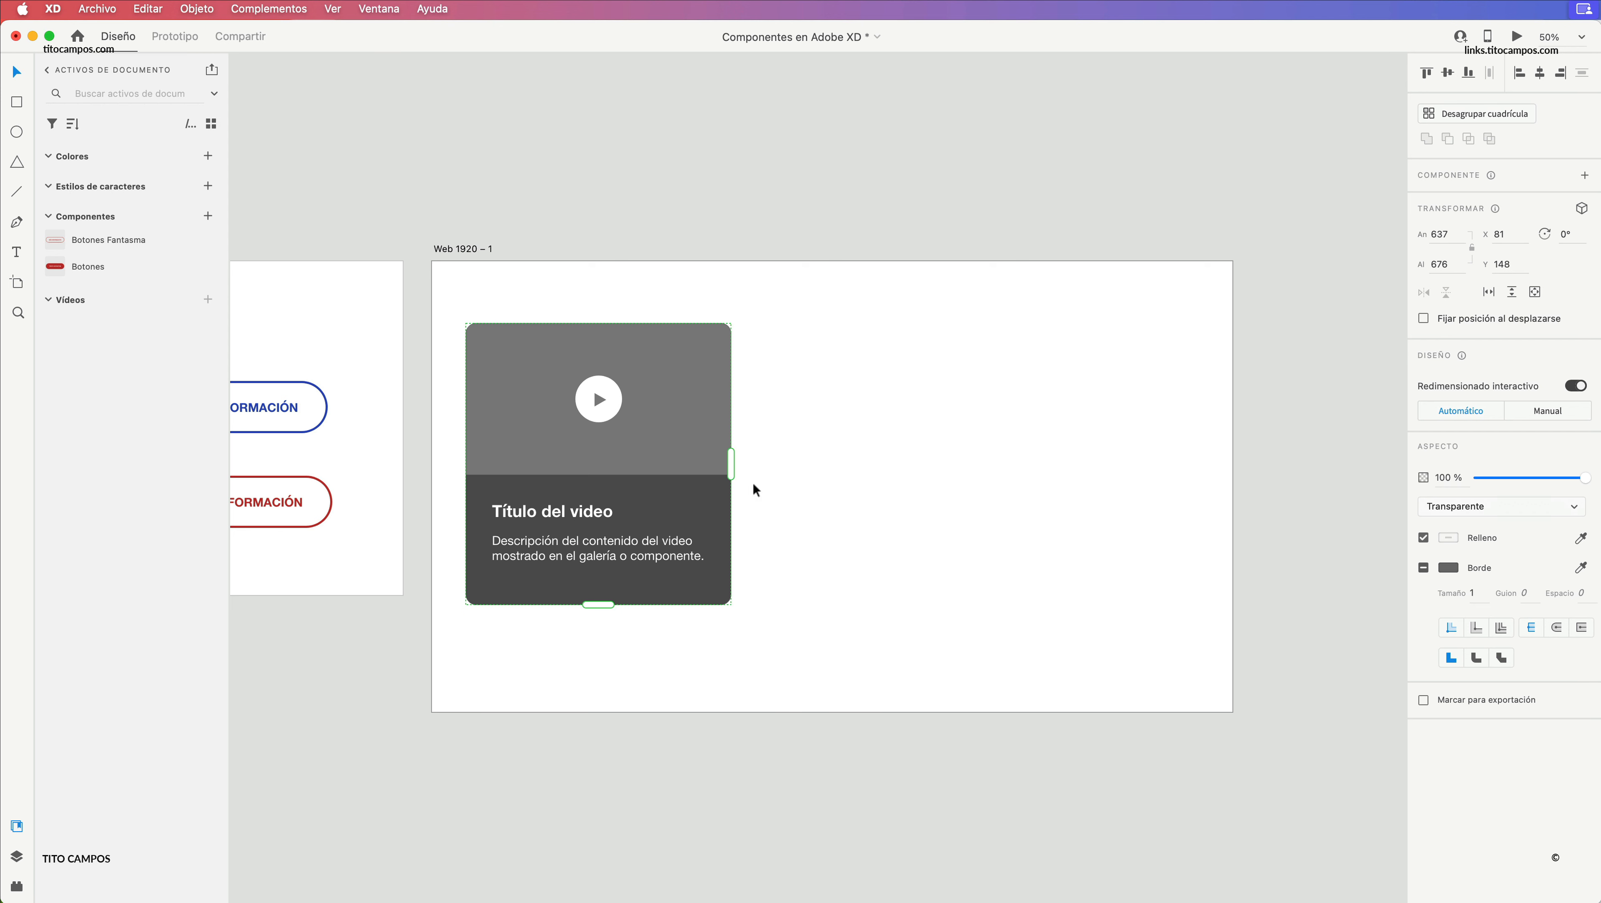
# - Extend the video card's repeat grid to three columns and two rows
pyautogui.moveTo(732, 463); pyautogui.dragTo(1286, 463)
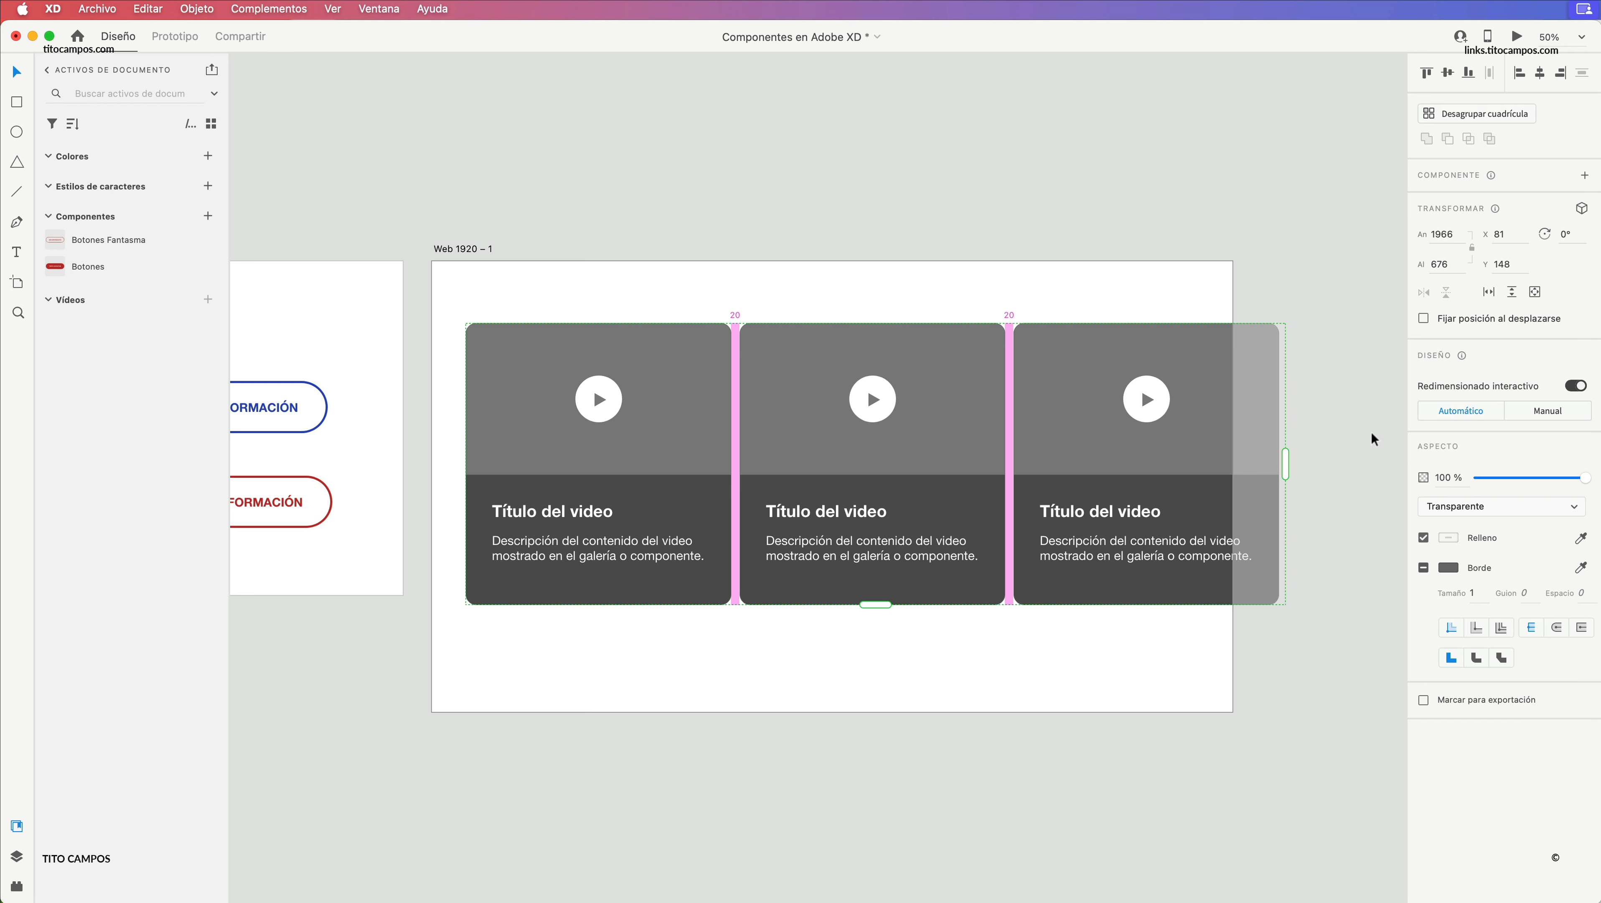
pyautogui.moveTo(871, 604); pyautogui.dragTo(869, 865)
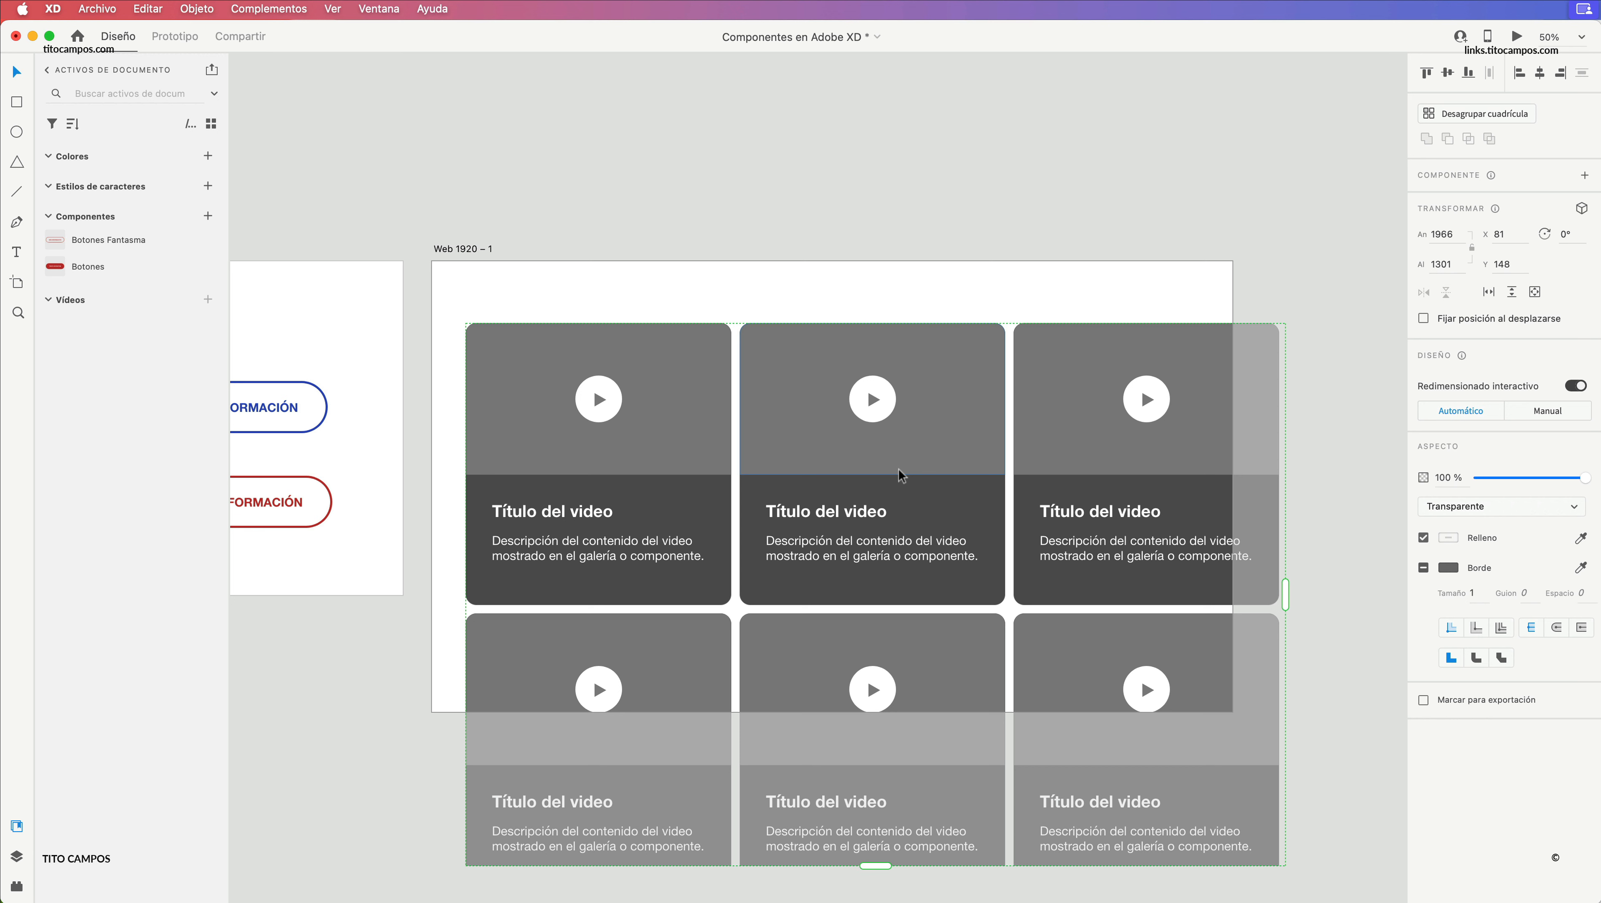
# - Undo both grid extensions and the repeat grid itself, going back to the single card's separate elements
pyautogui.press('super+z')
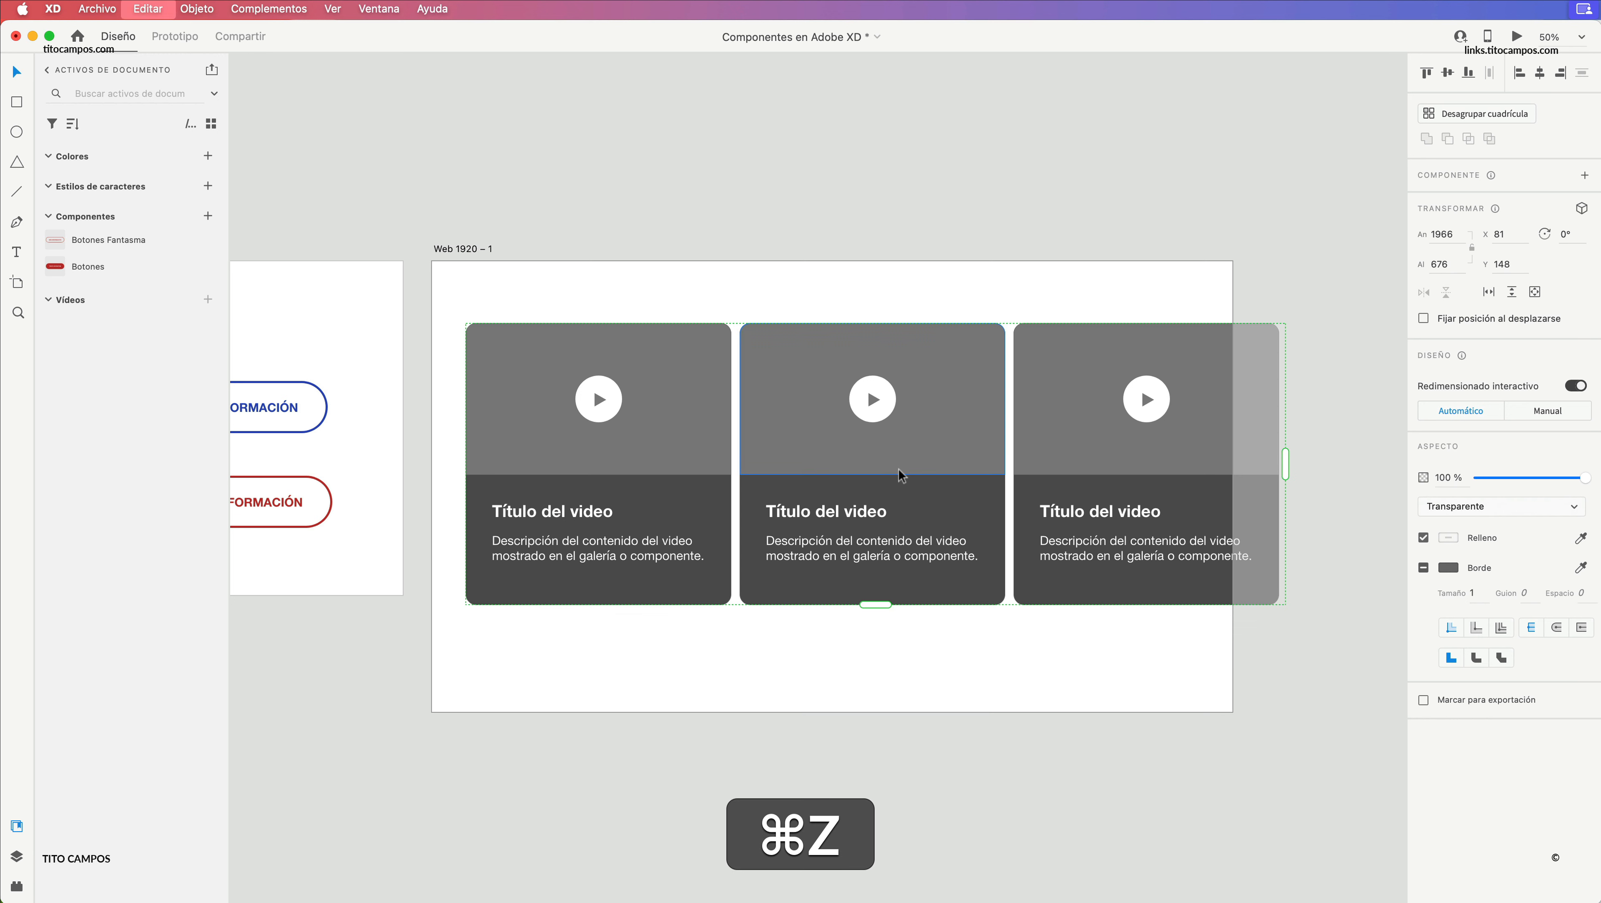
pyautogui.press('super+z')
pyautogui.press('super+z')
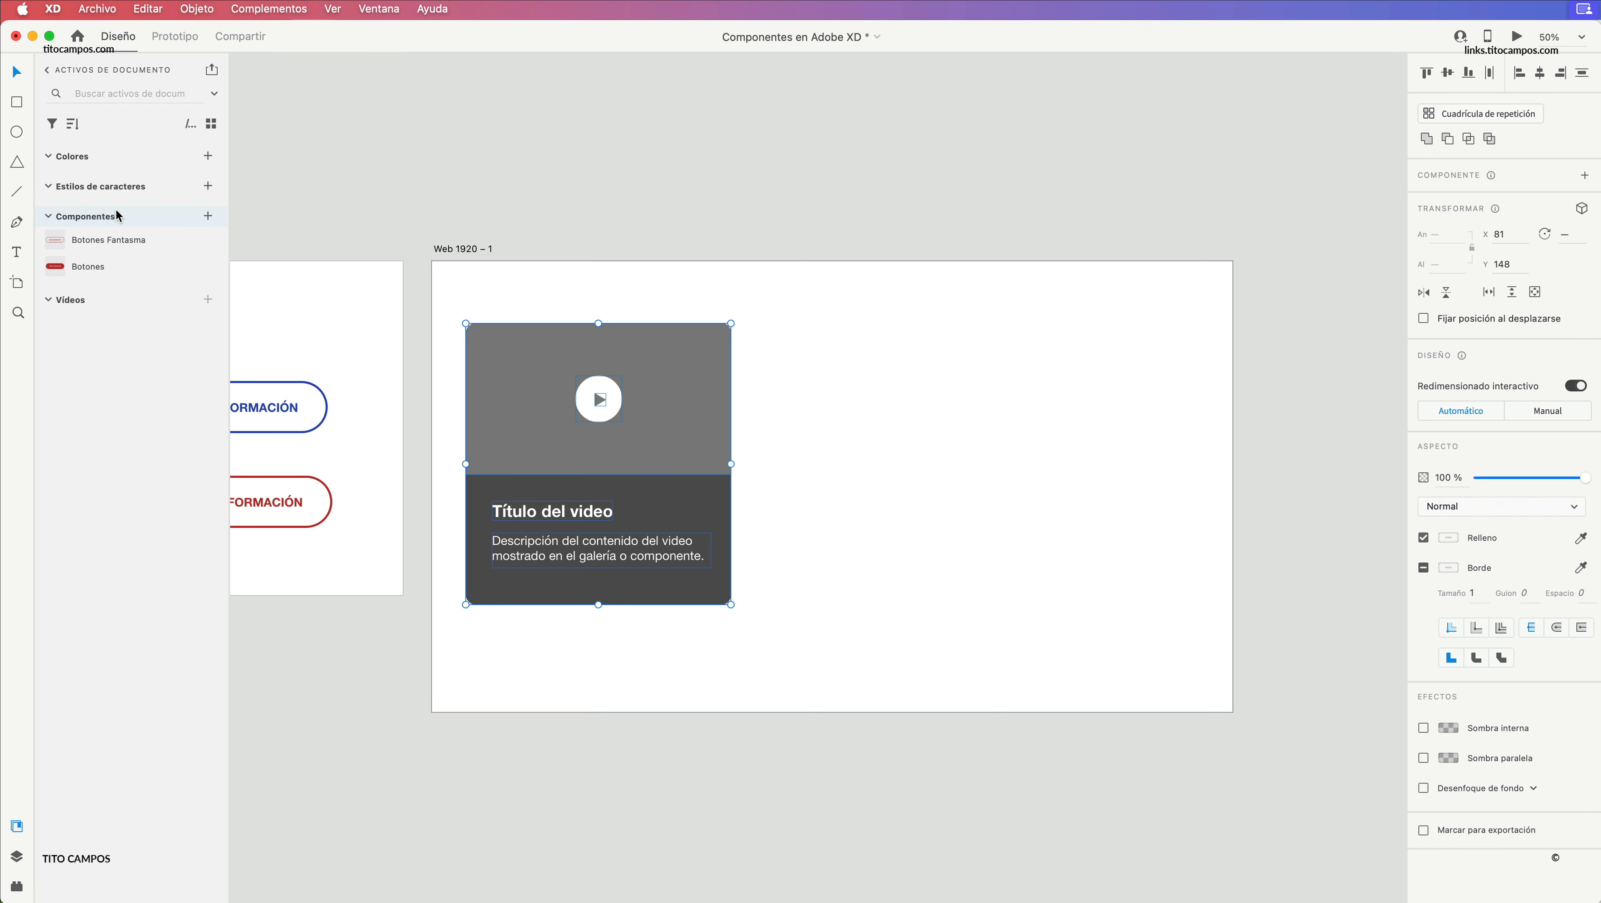
# - Create a component from the selected video card elements and rename it "Video" in the document assets
pyautogui.click(209, 217)
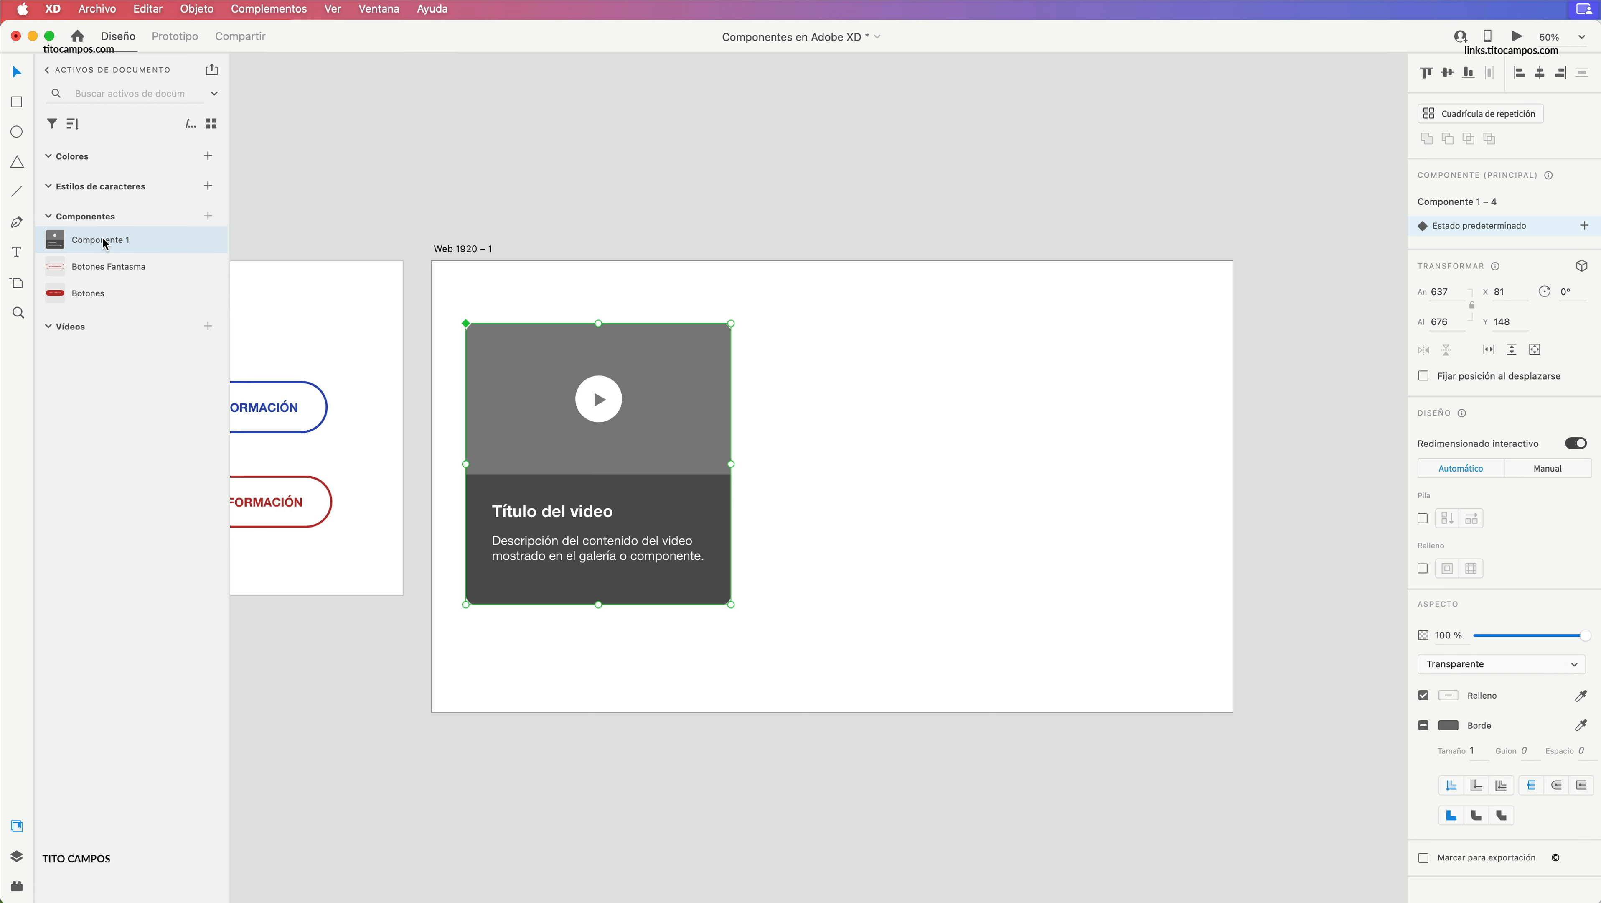
pyautogui.doubleClick(138, 239)
pyautogui.write('Video')
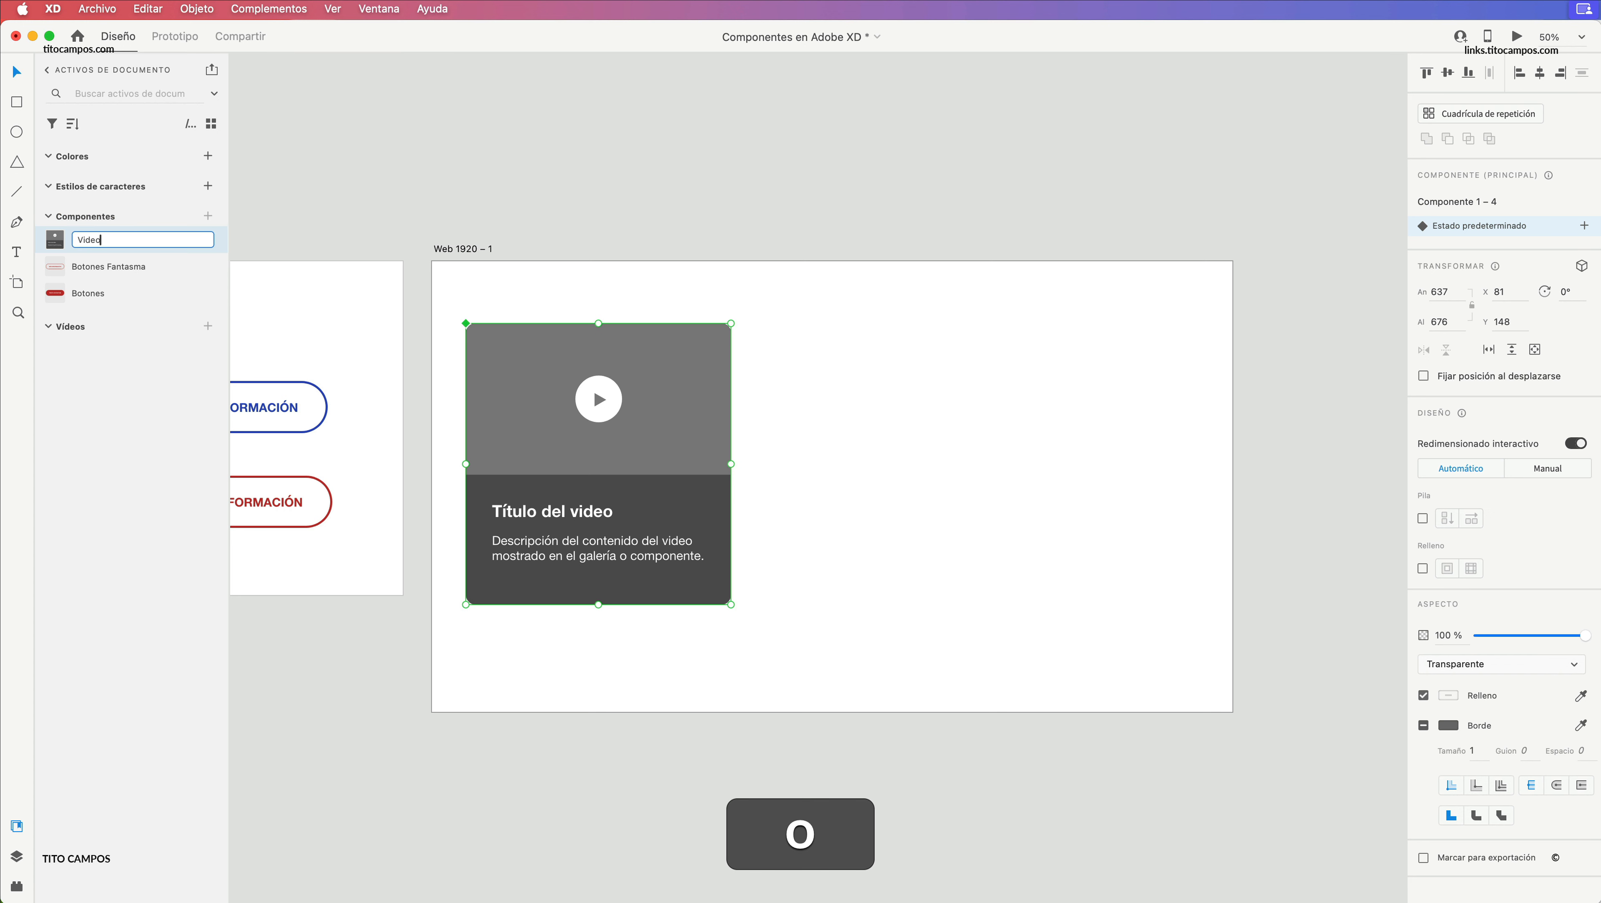
pyautogui.press('Return')
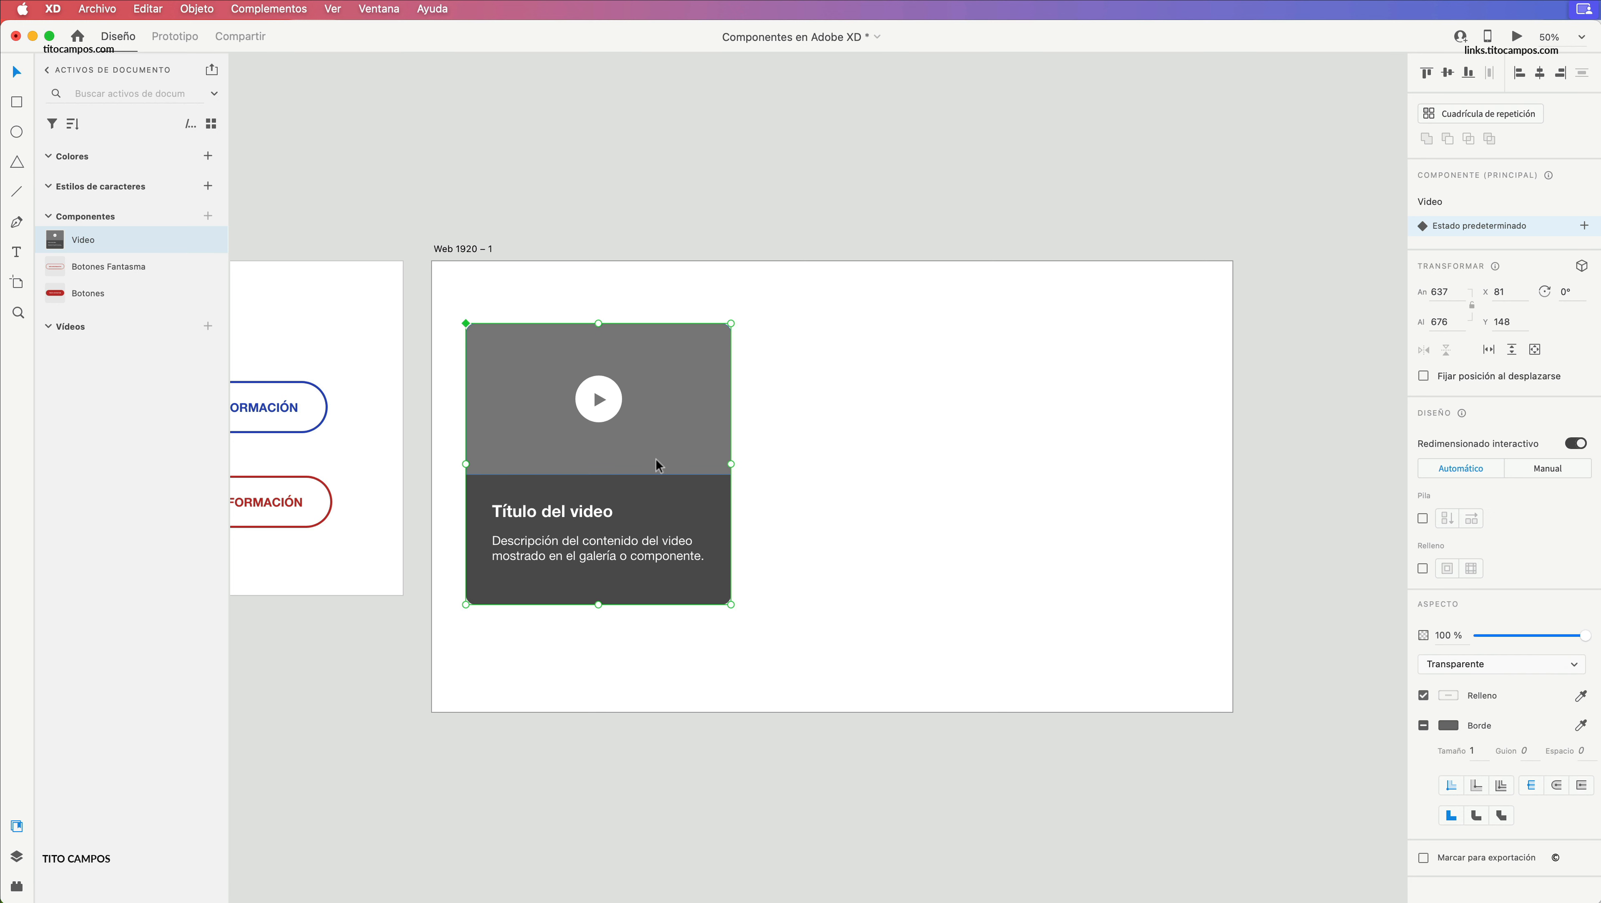
# - Move the main Video component to about X 82, Y 202 and place an instance beside it at about X 773, Y 376
pyautogui.moveTo(657, 463); pyautogui.dragTo(656, 485)
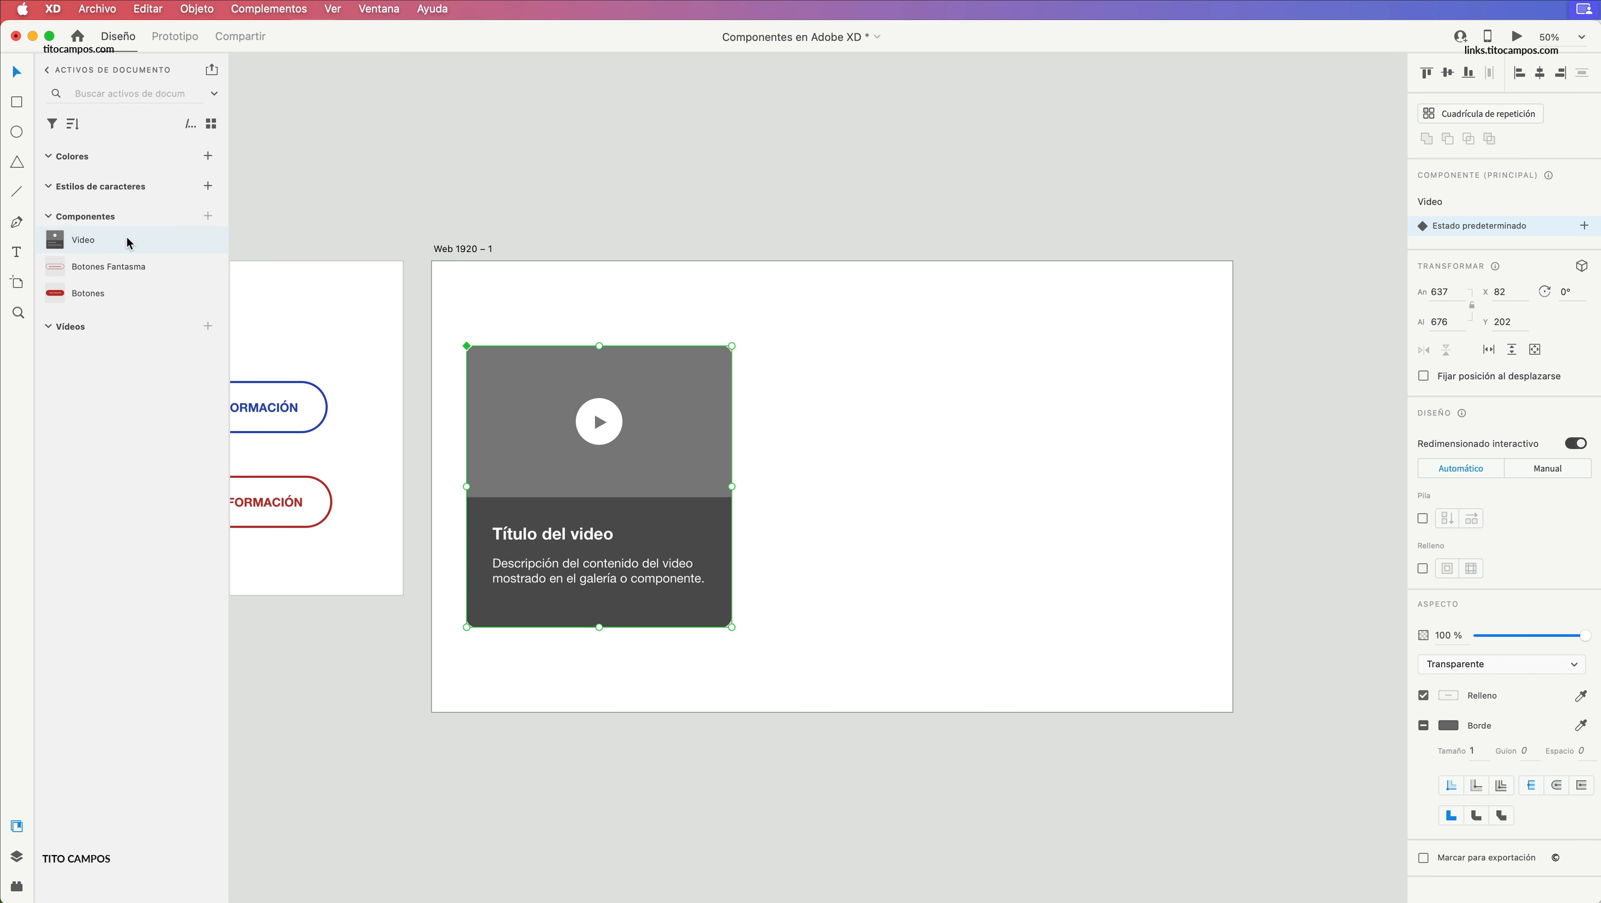
pyautogui.moveTo(95, 246); pyautogui.dragTo(914, 465)
pyautogui.press('super+z')
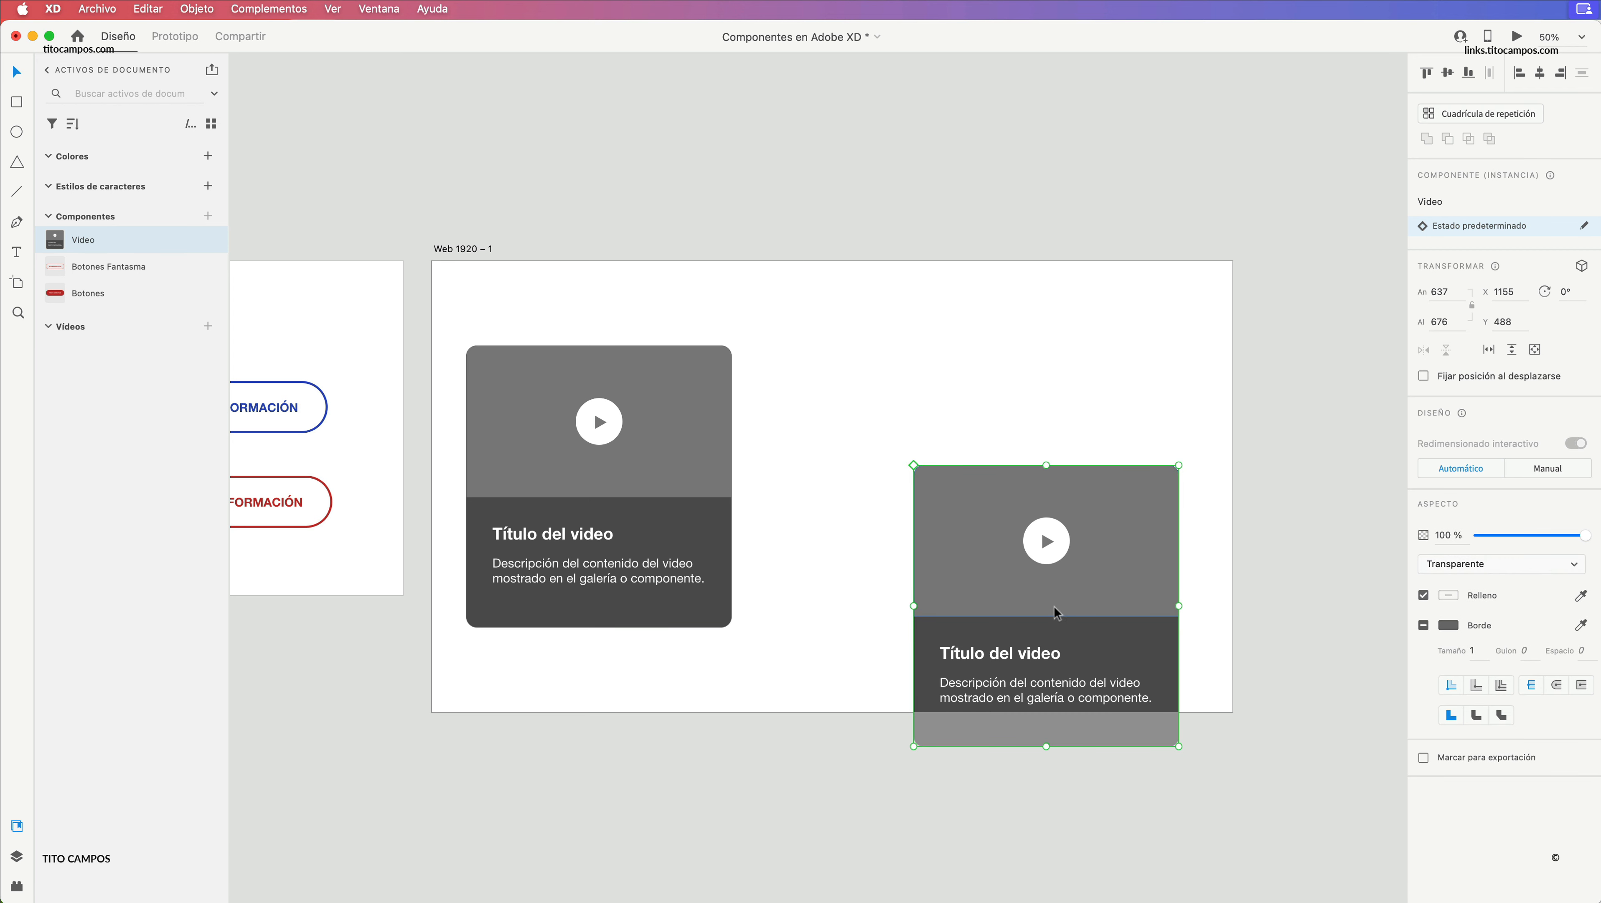
pyautogui.moveTo(1054, 607); pyautogui.dragTo(939, 618)
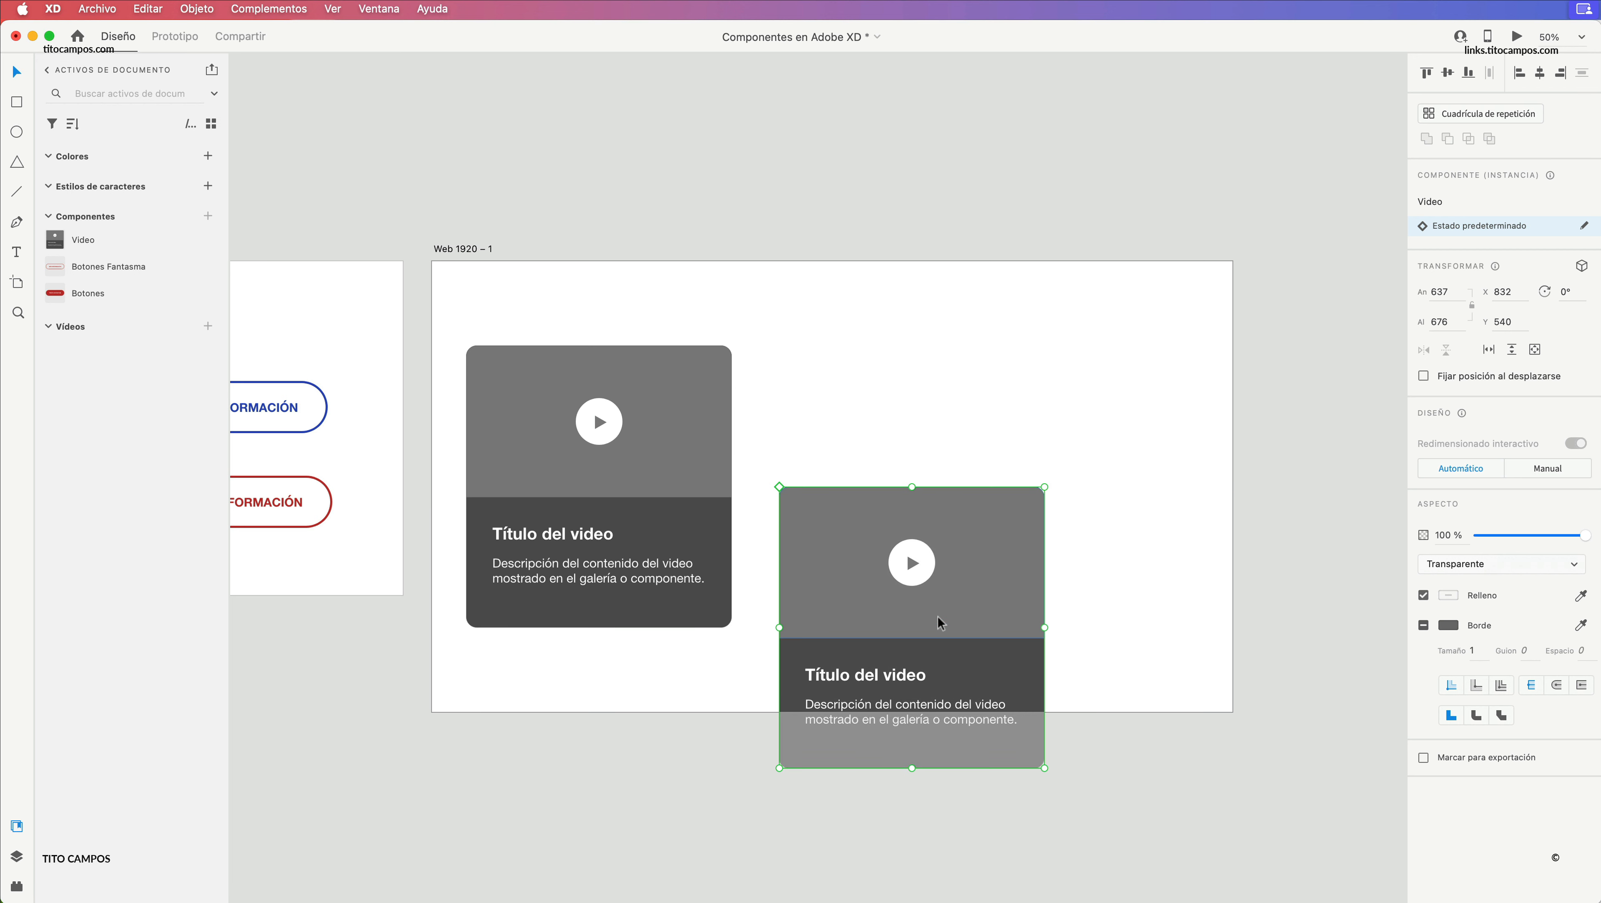
pyautogui.moveTo(937, 615); pyautogui.dragTo(936, 561)
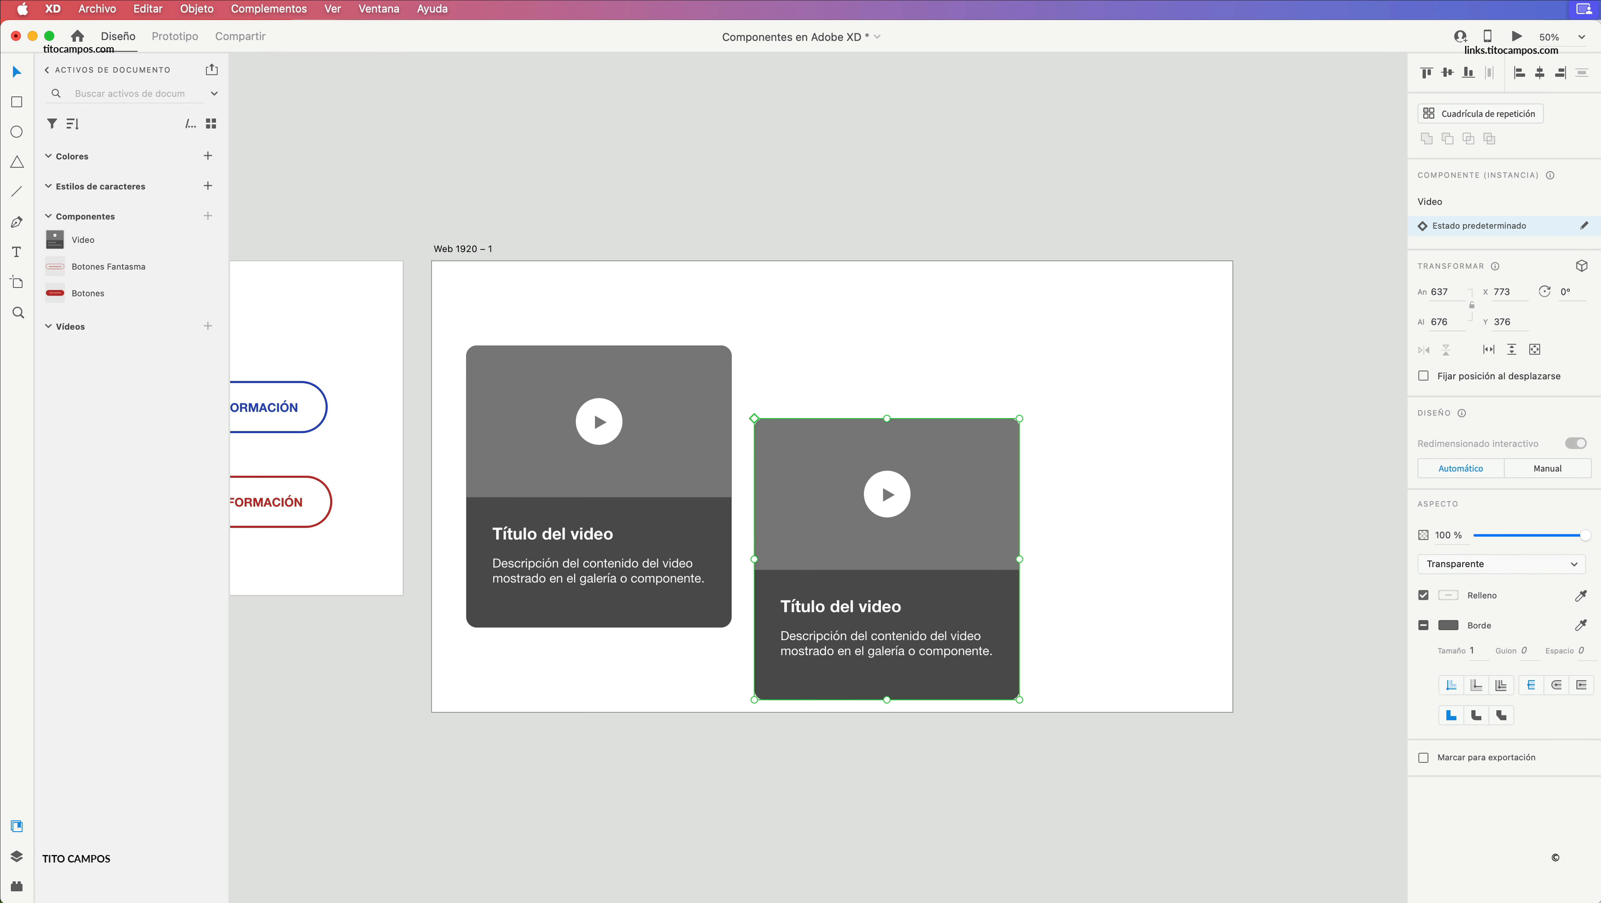
# - Fill the main Video component's thumbnail with the dark screenshot with pink and blue shapes, and the instance's thumbnail with the Flowchart UX image
pyautogui.moveTo(765, 536); pyautogui.dragTo(709, 435)
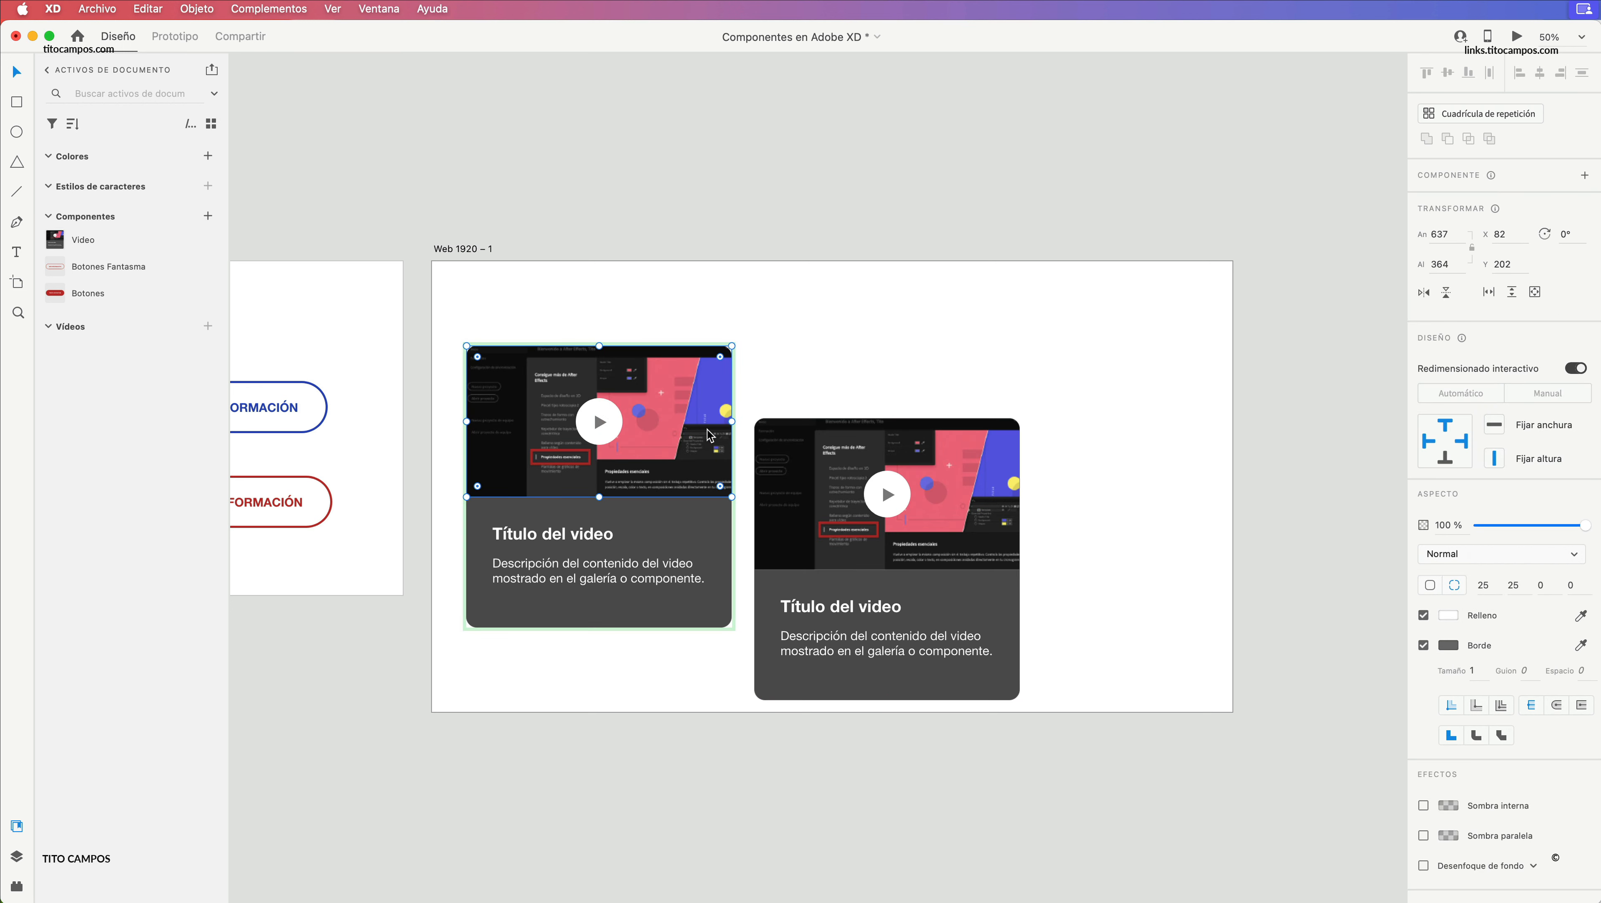
pyautogui.press('Escape')
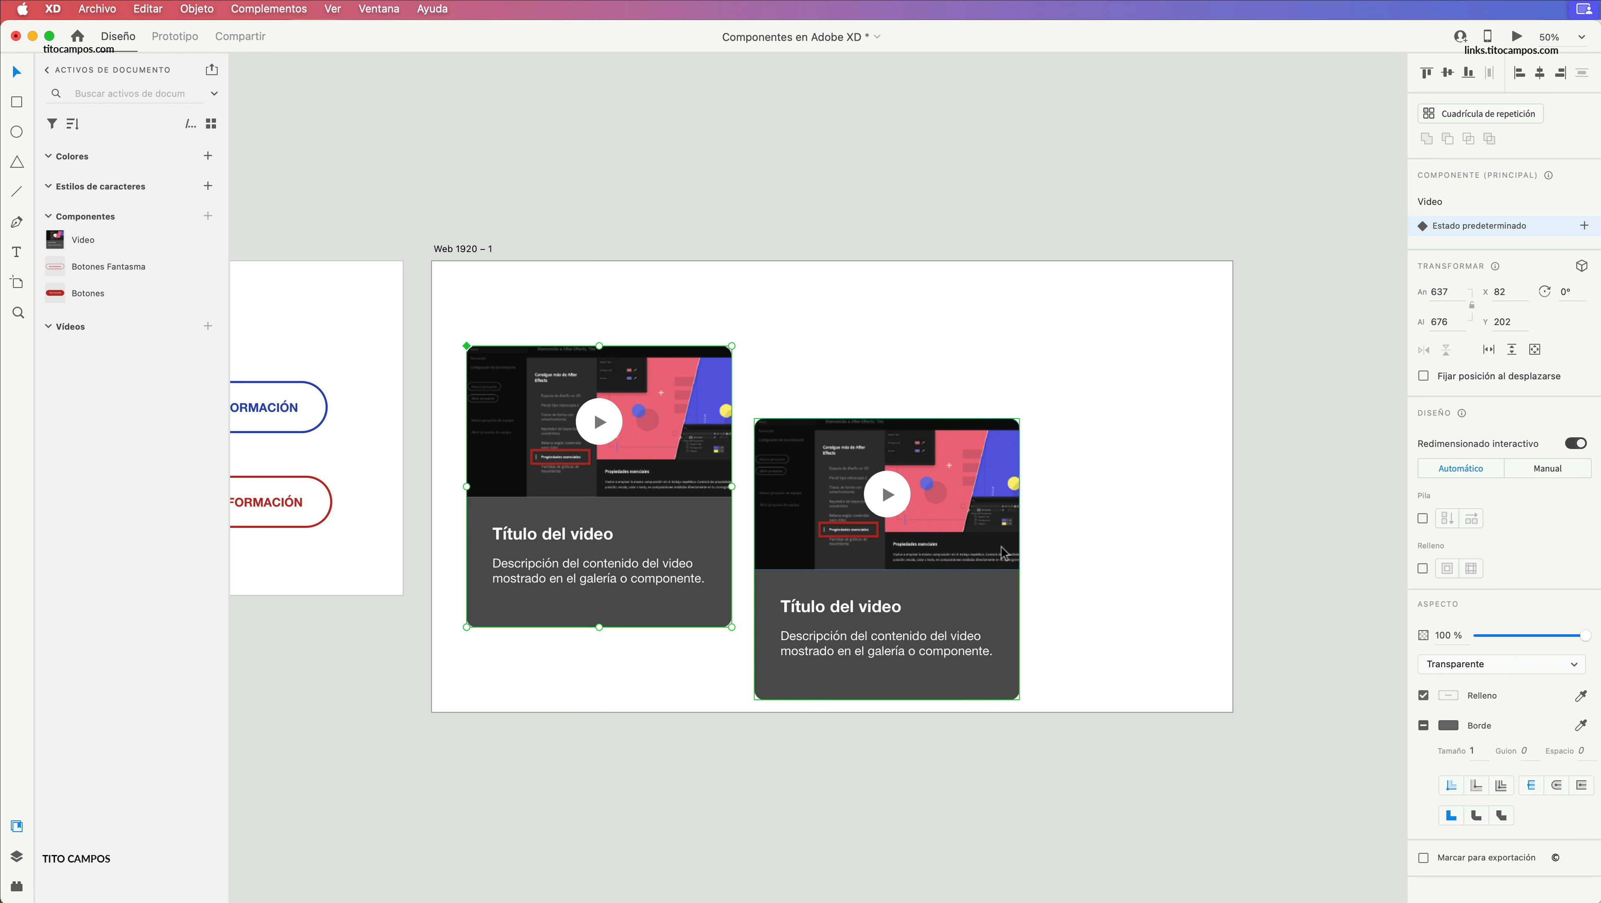
pyautogui.click(973, 491)
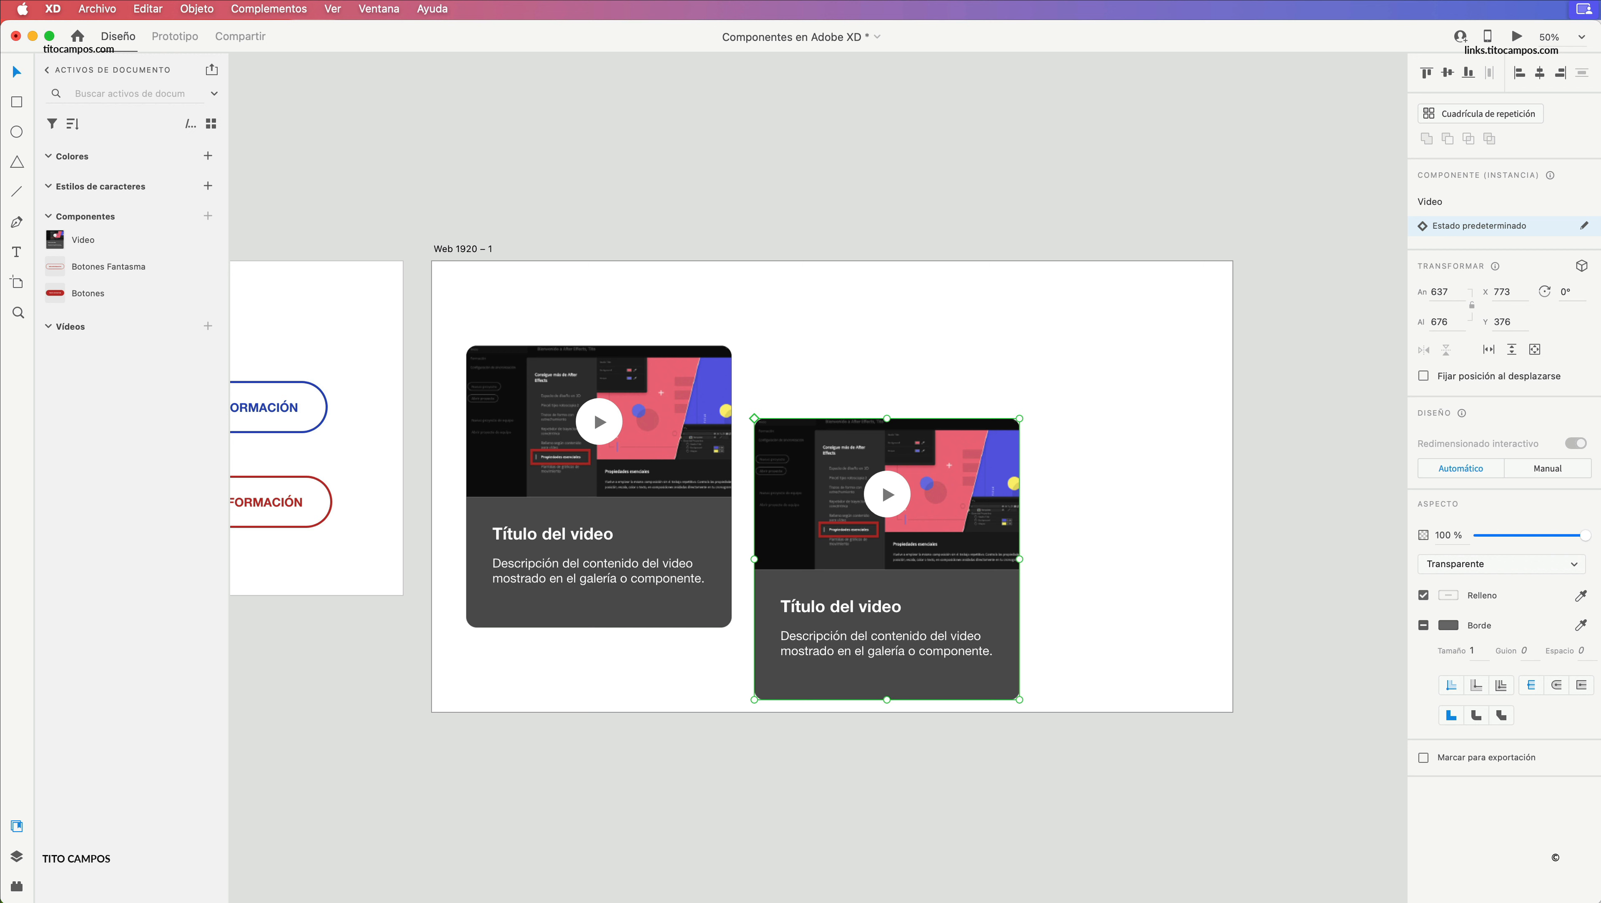
pyautogui.moveTo(1593, 632); pyautogui.dragTo(917, 437)
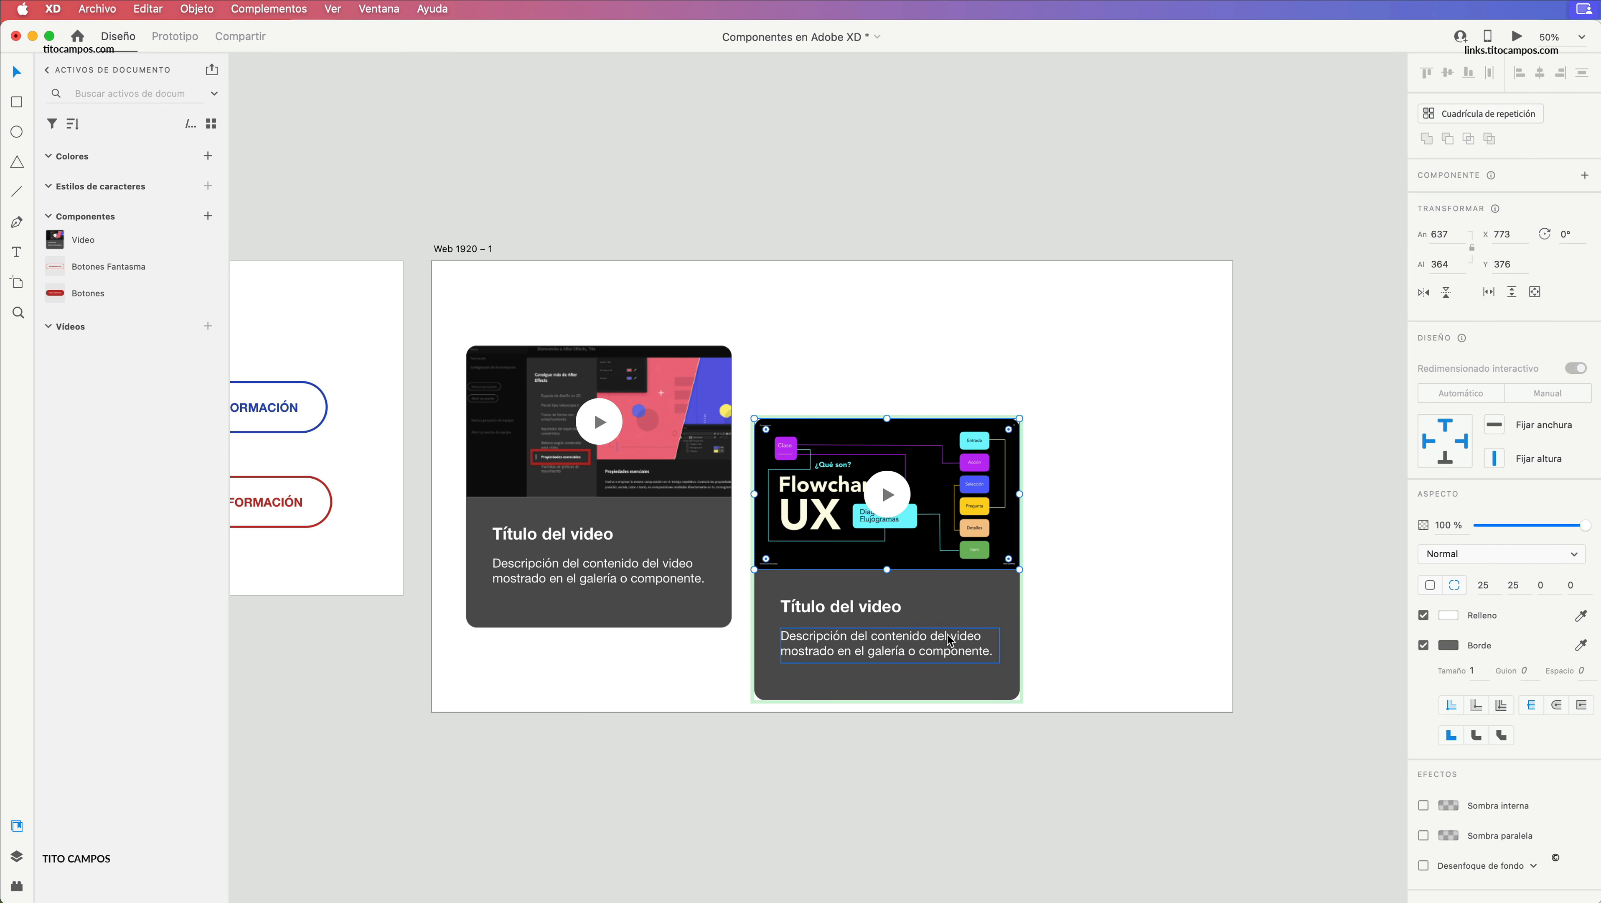
pyautogui.click(1080, 555)
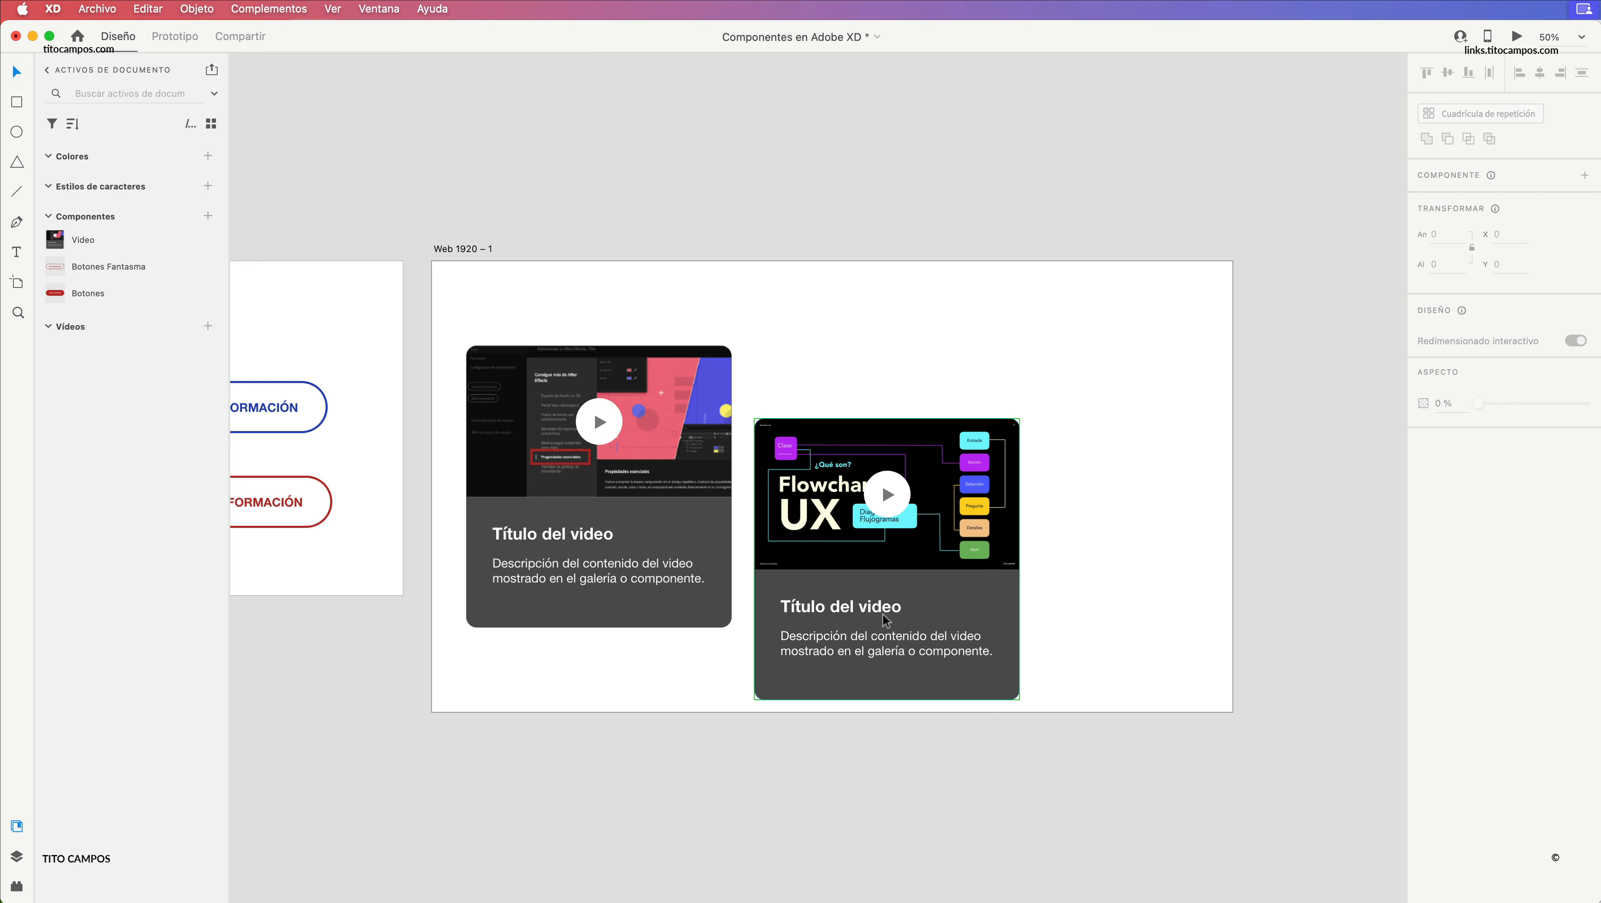
# - Replace the title text in the Video instance with "¿Qué son diagramas?"
pyautogui.doubleClick(883, 614)
pyautogui.doubleClick(875, 610)
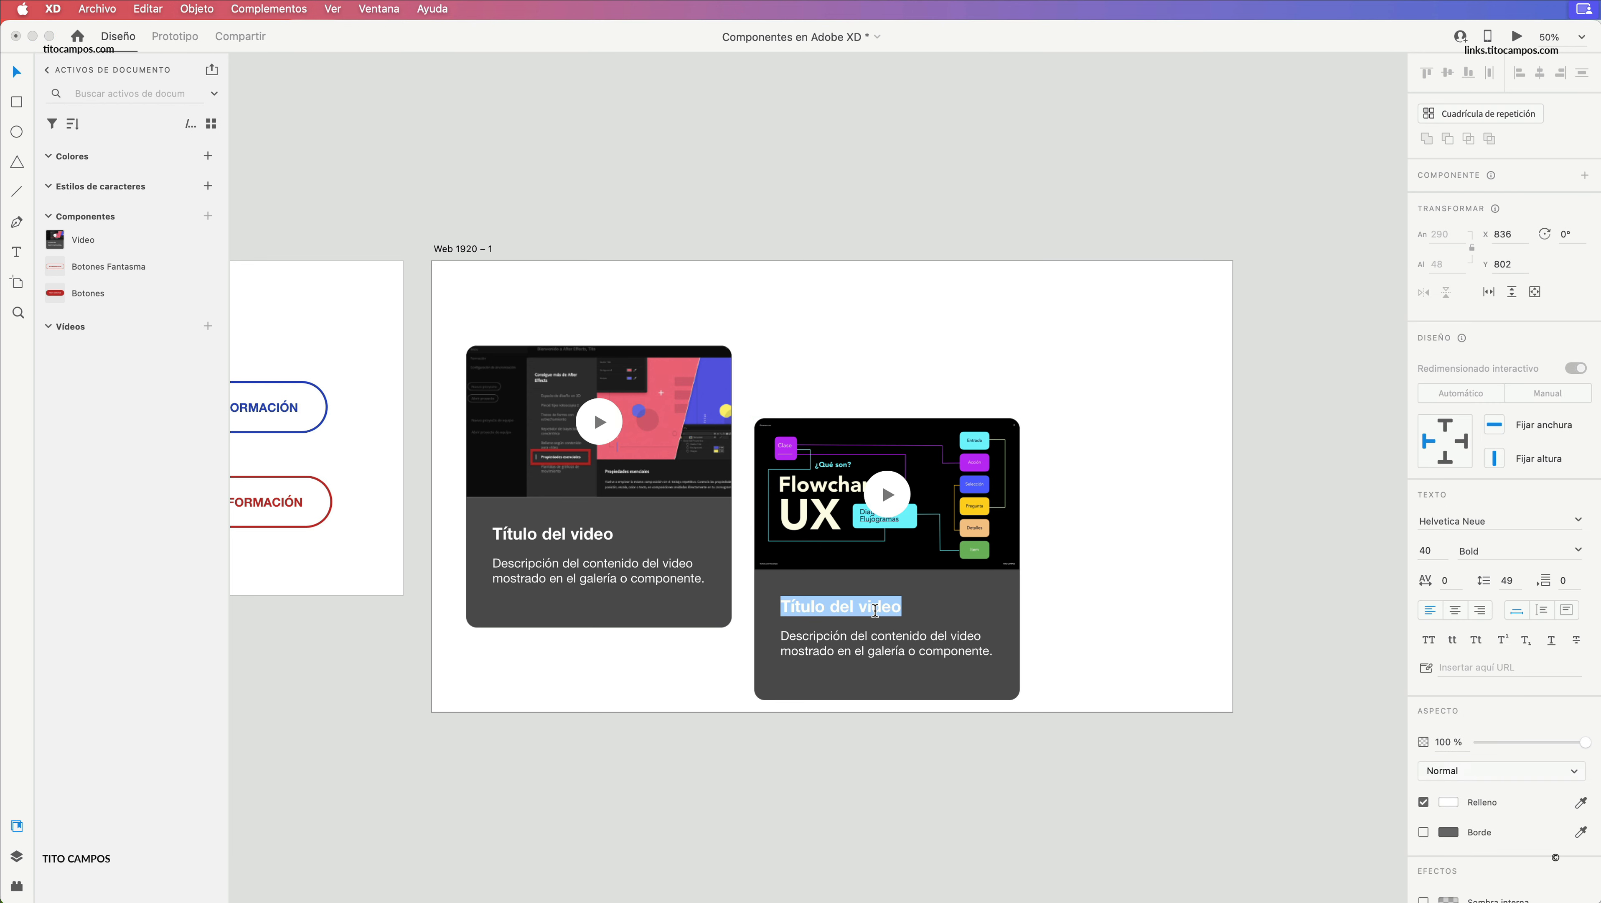
pyautogui.write('Q')
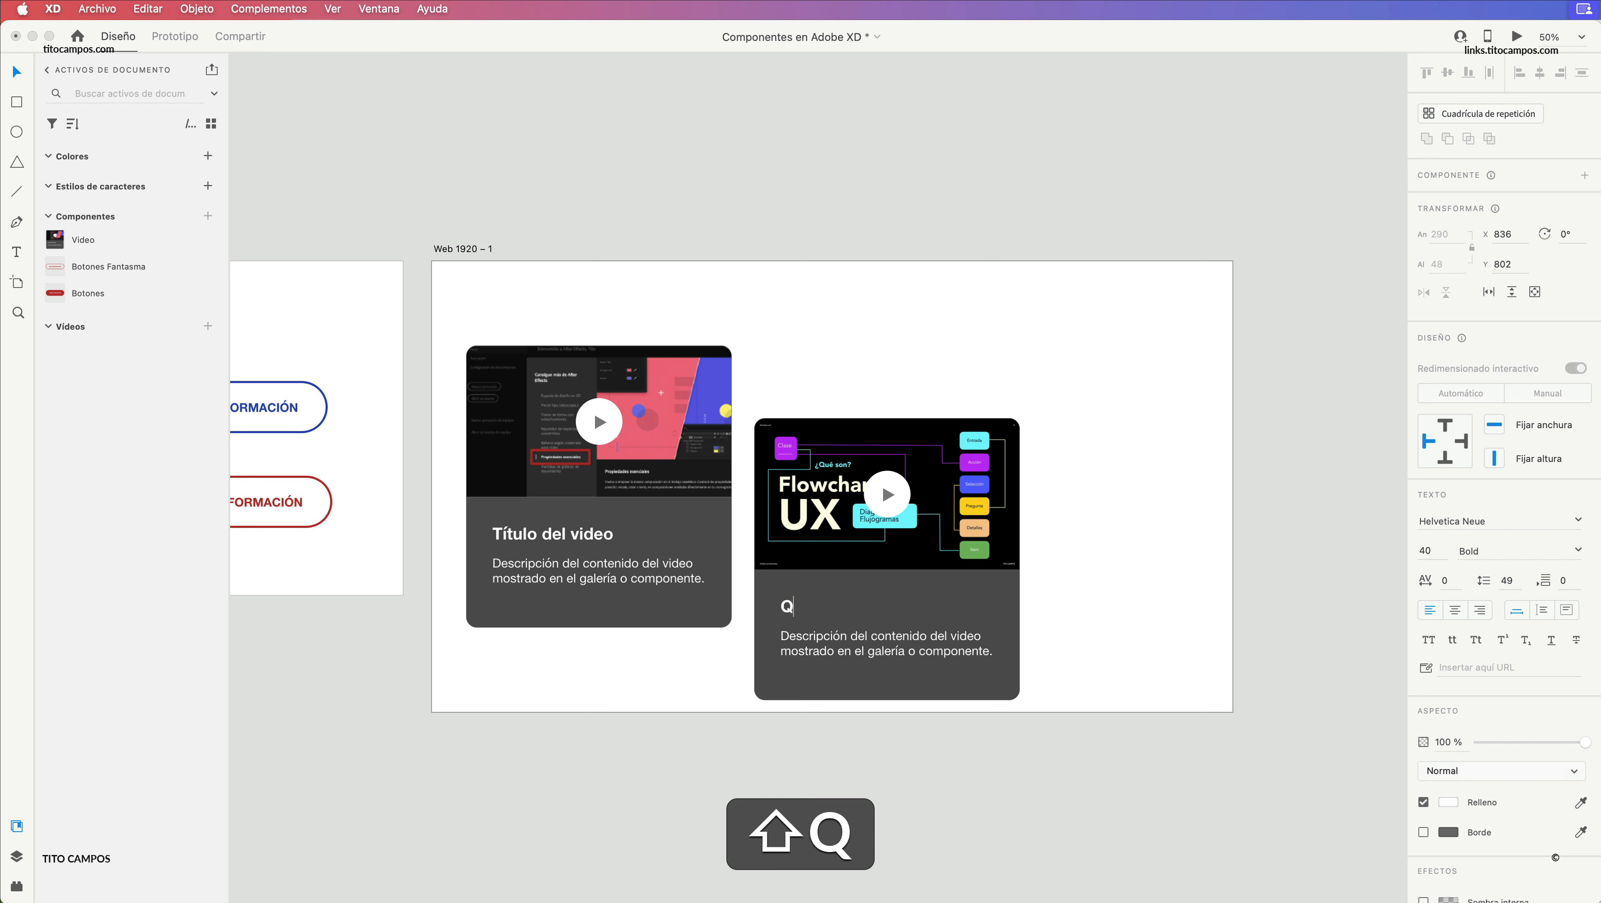
pyautogui.write('ue son')
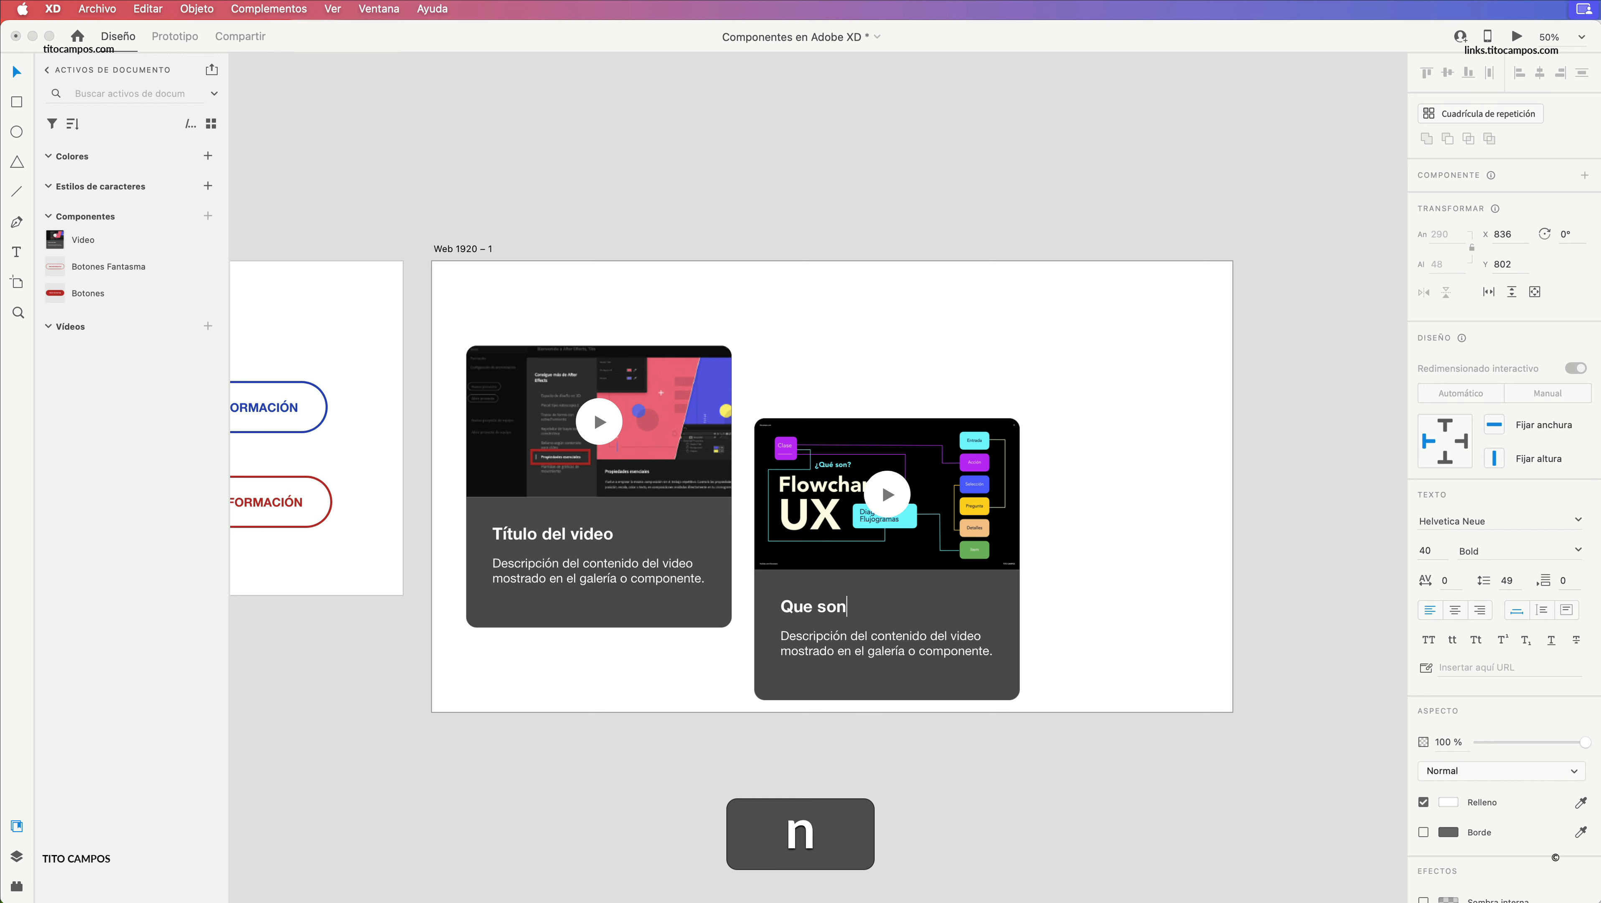
pyautogui.write(' diagramas?')
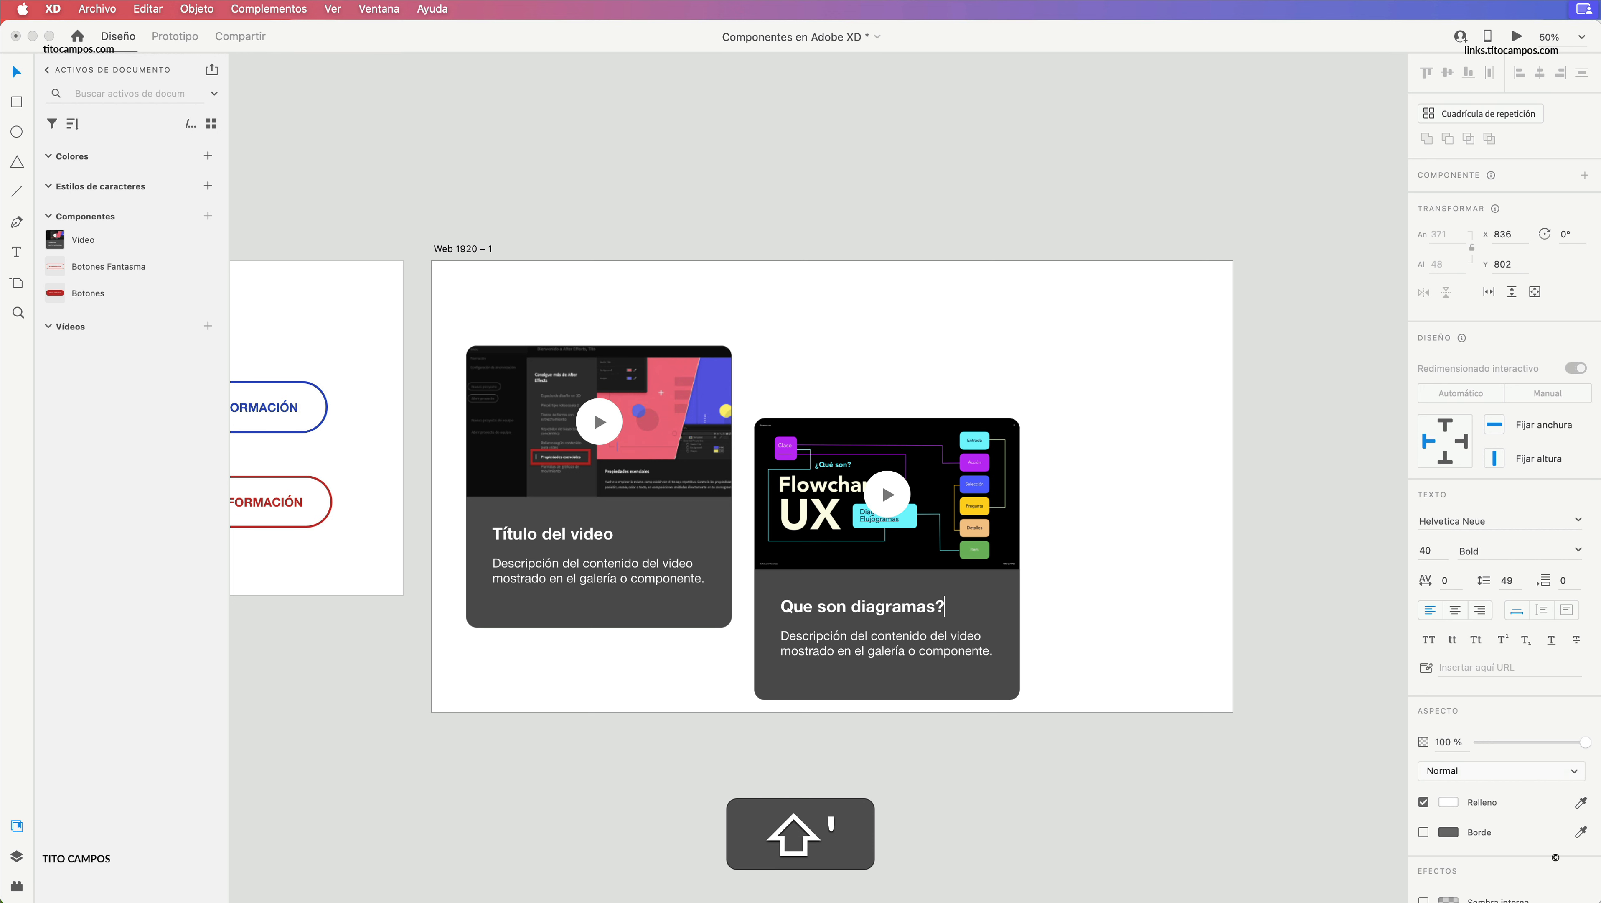
pyautogui.hotkey('shift', 'Up')
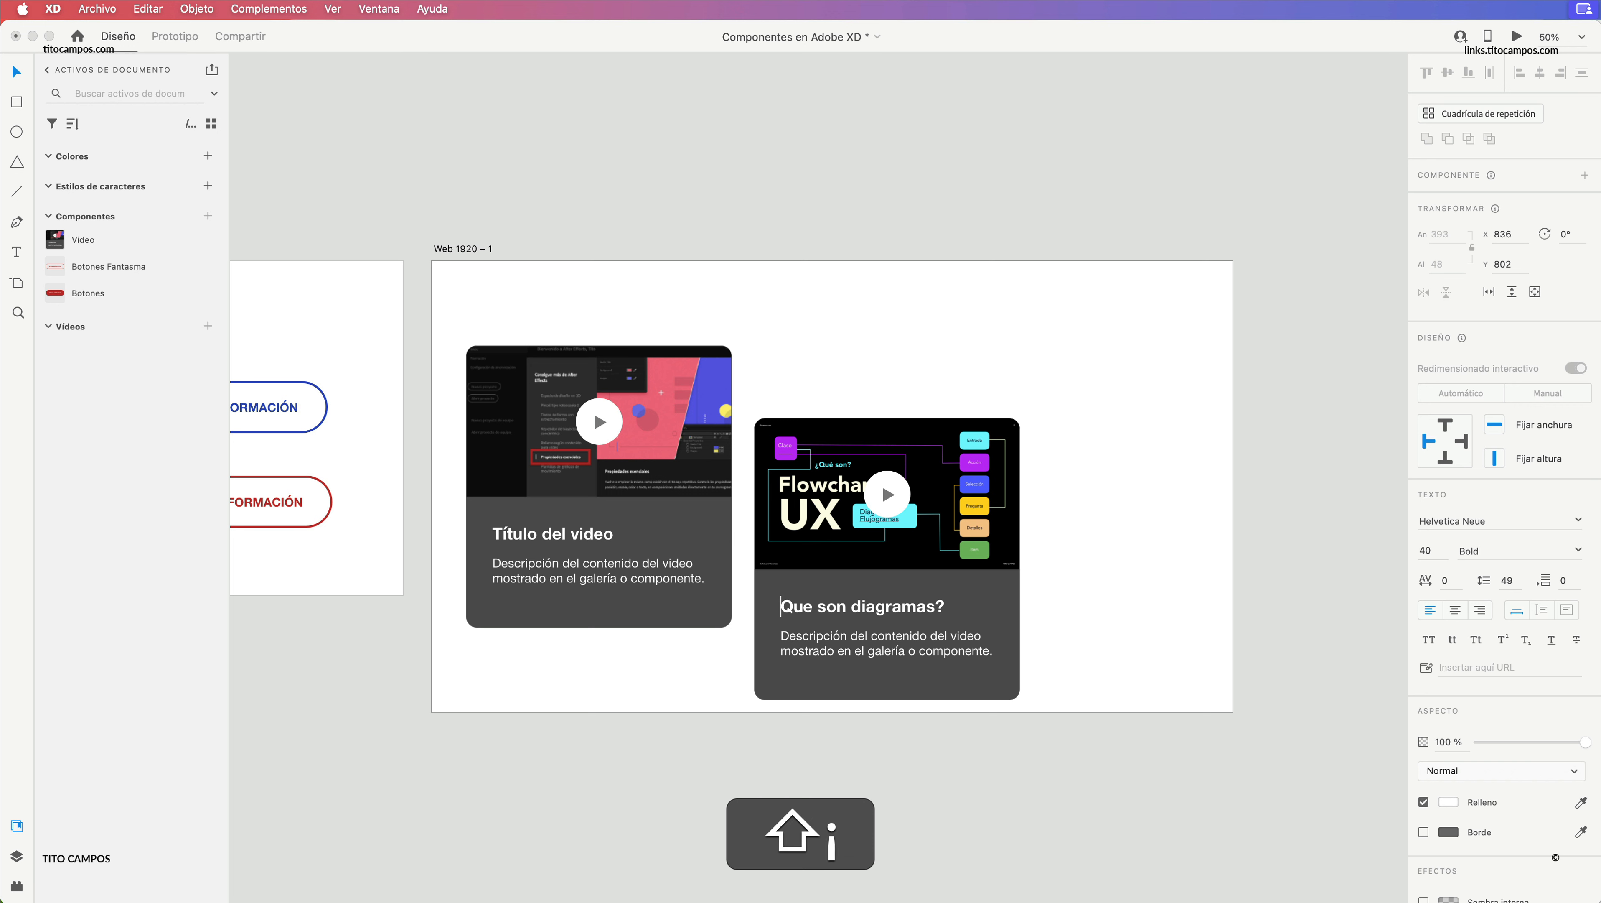
pyautogui.write('¿Qué')
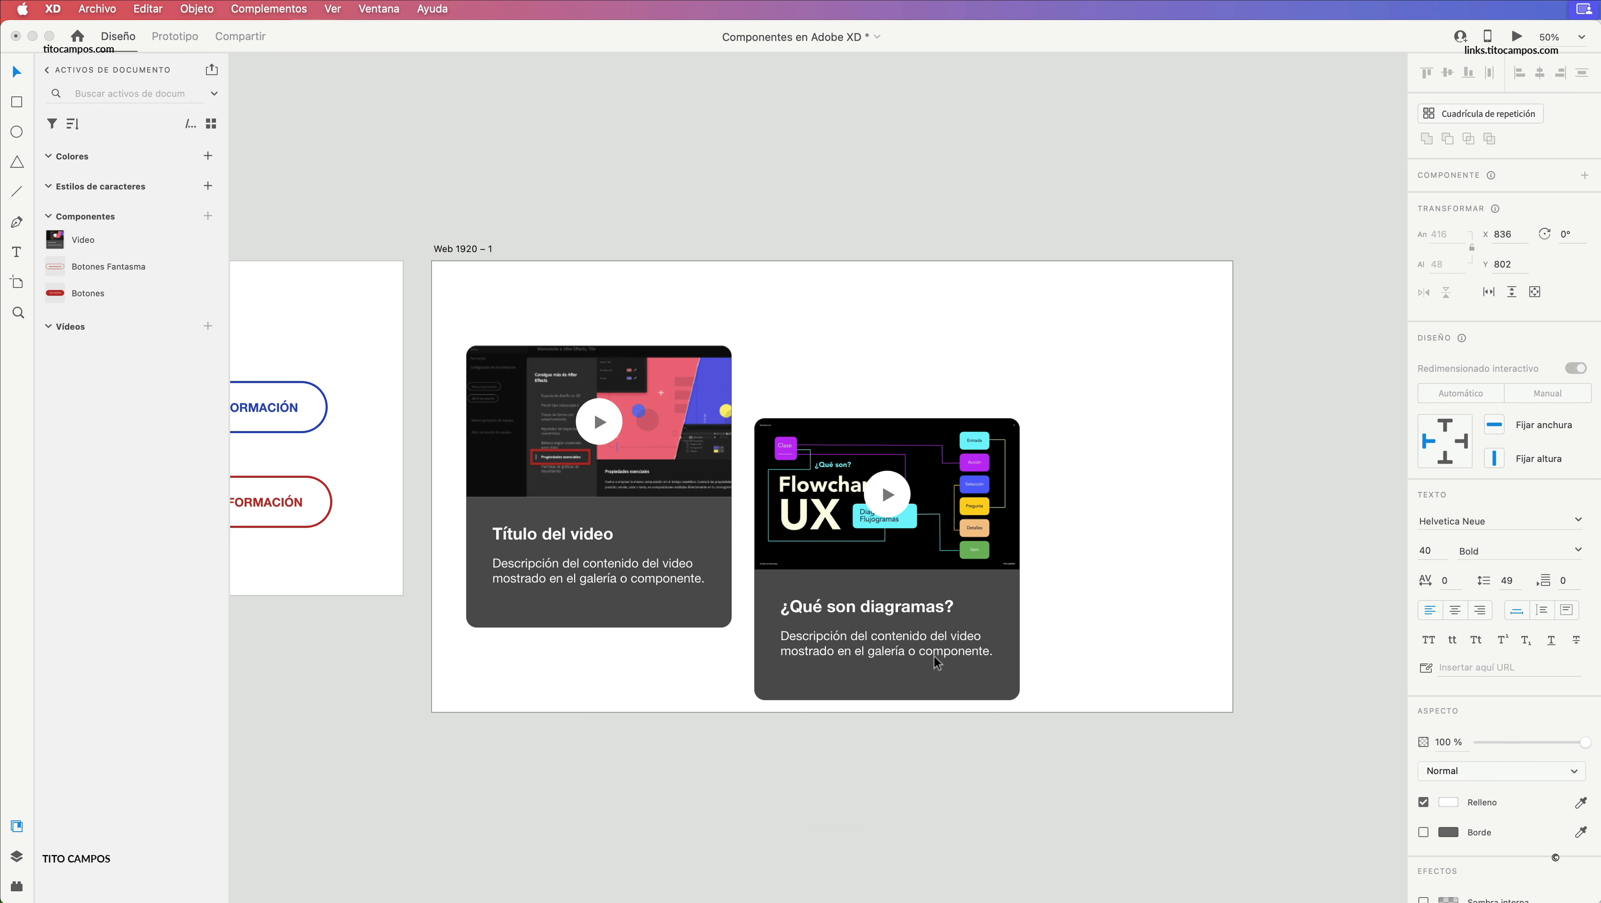
# - Replace the Video instance's description with the filler text "Asados as afa df da sd s afadsadasd sa as asdasd as das das asd"
pyautogui.tripleClick(939, 641)
pyautogui.write('Asados ')
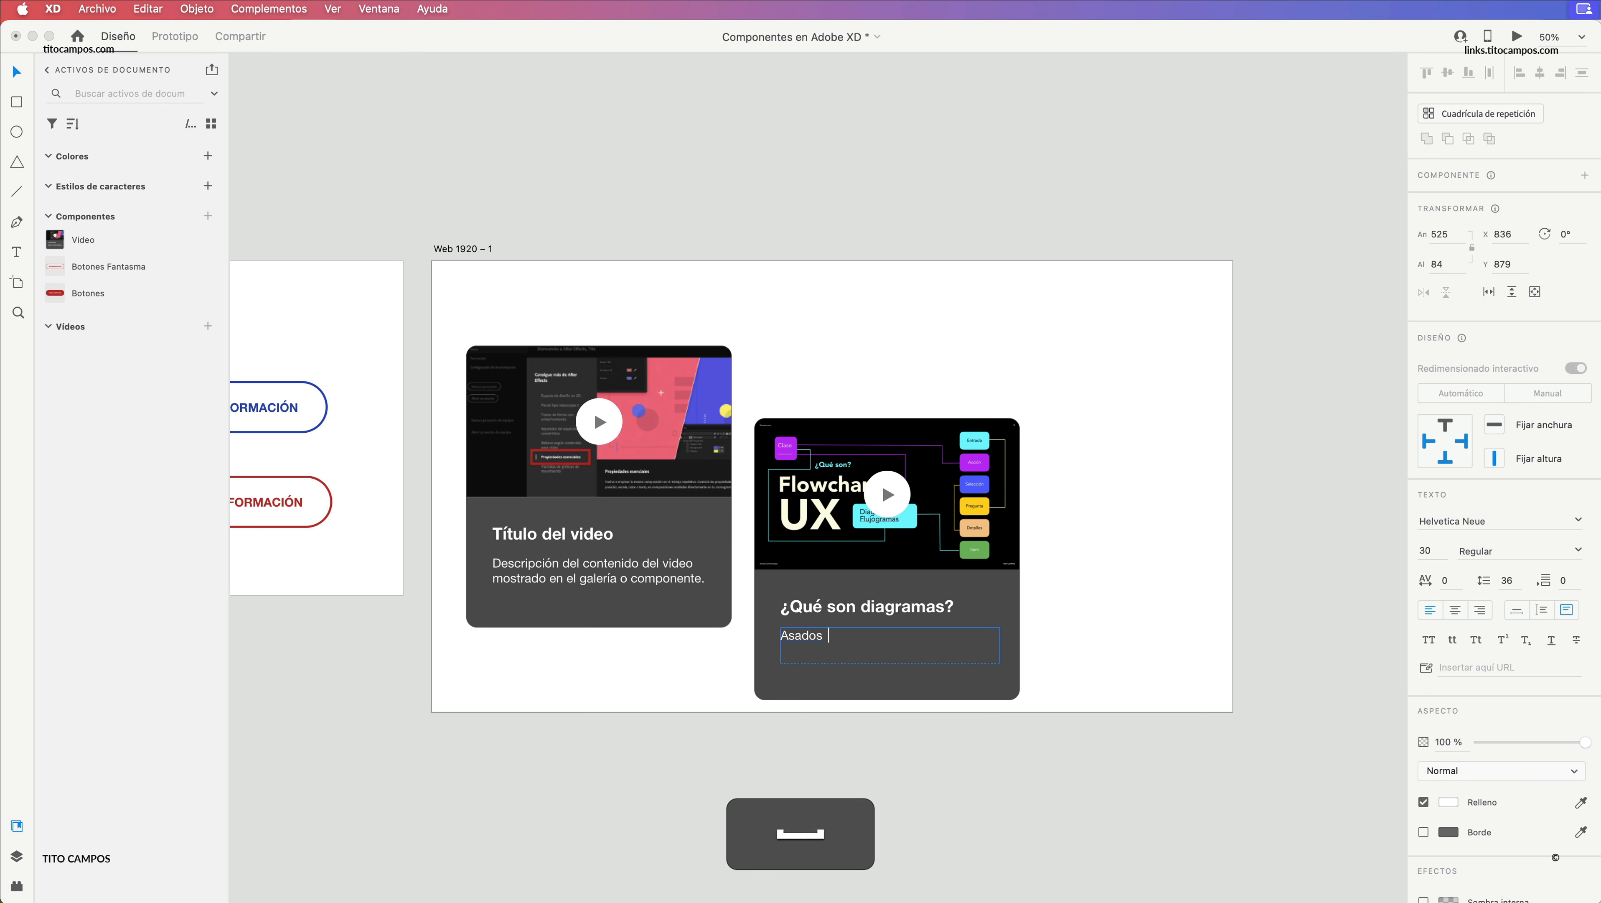
pyautogui.write('as afa adf da sd s afadsadasd sa')
pyautogui.write(' as asdasd as das das a')
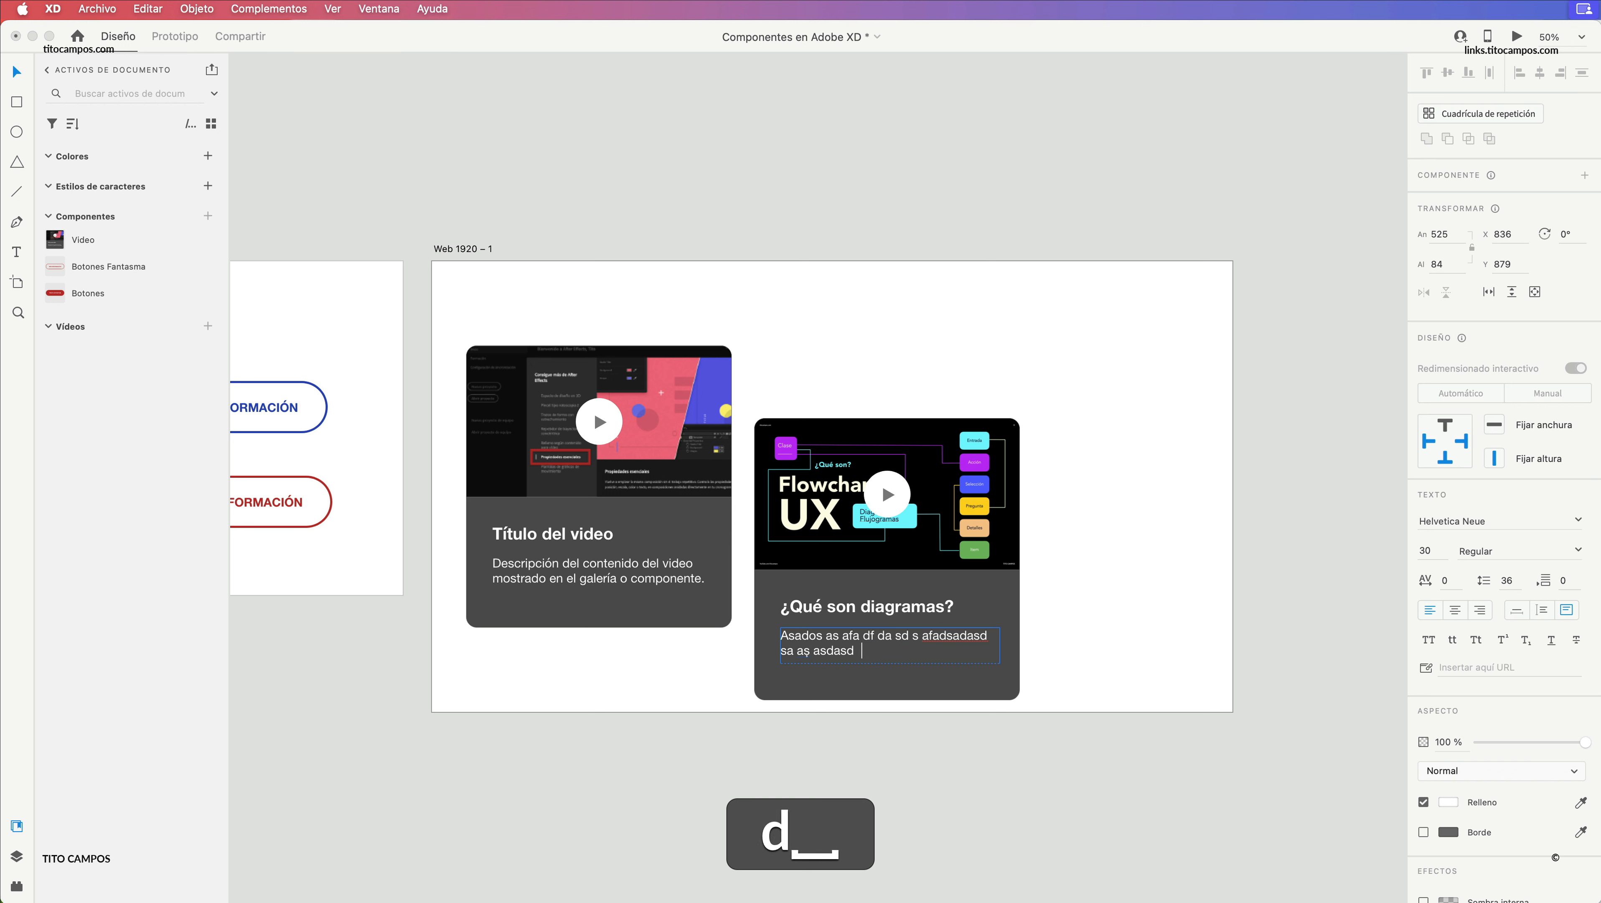
pyautogui.write('sd')
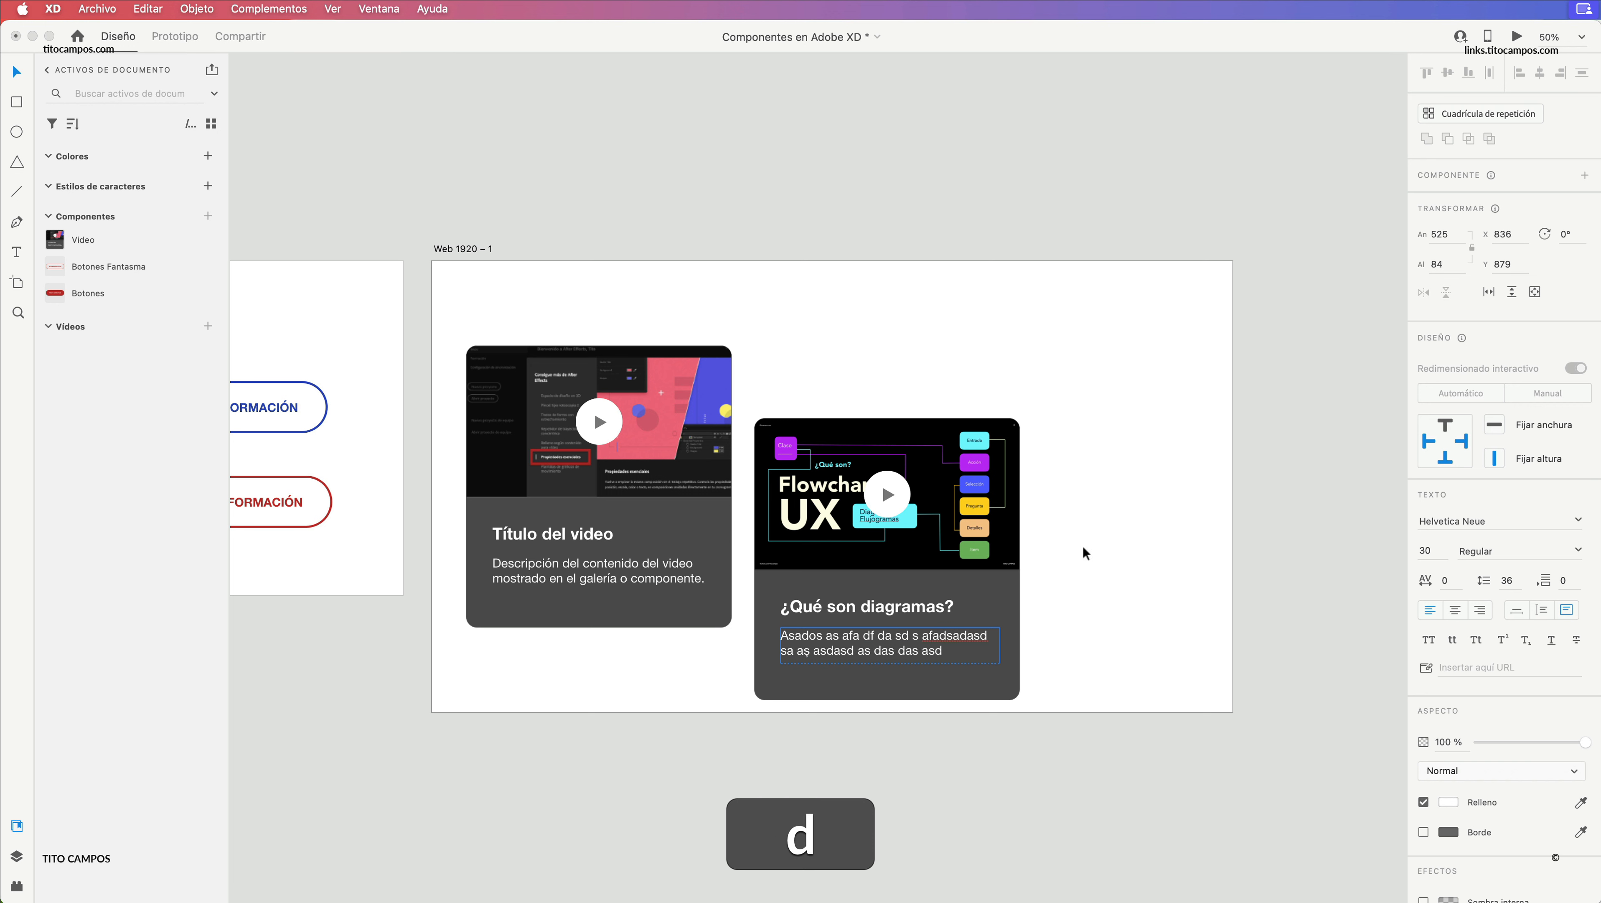
pyautogui.press('Escape')
pyautogui.press('Escape')
pyautogui.press('alt')
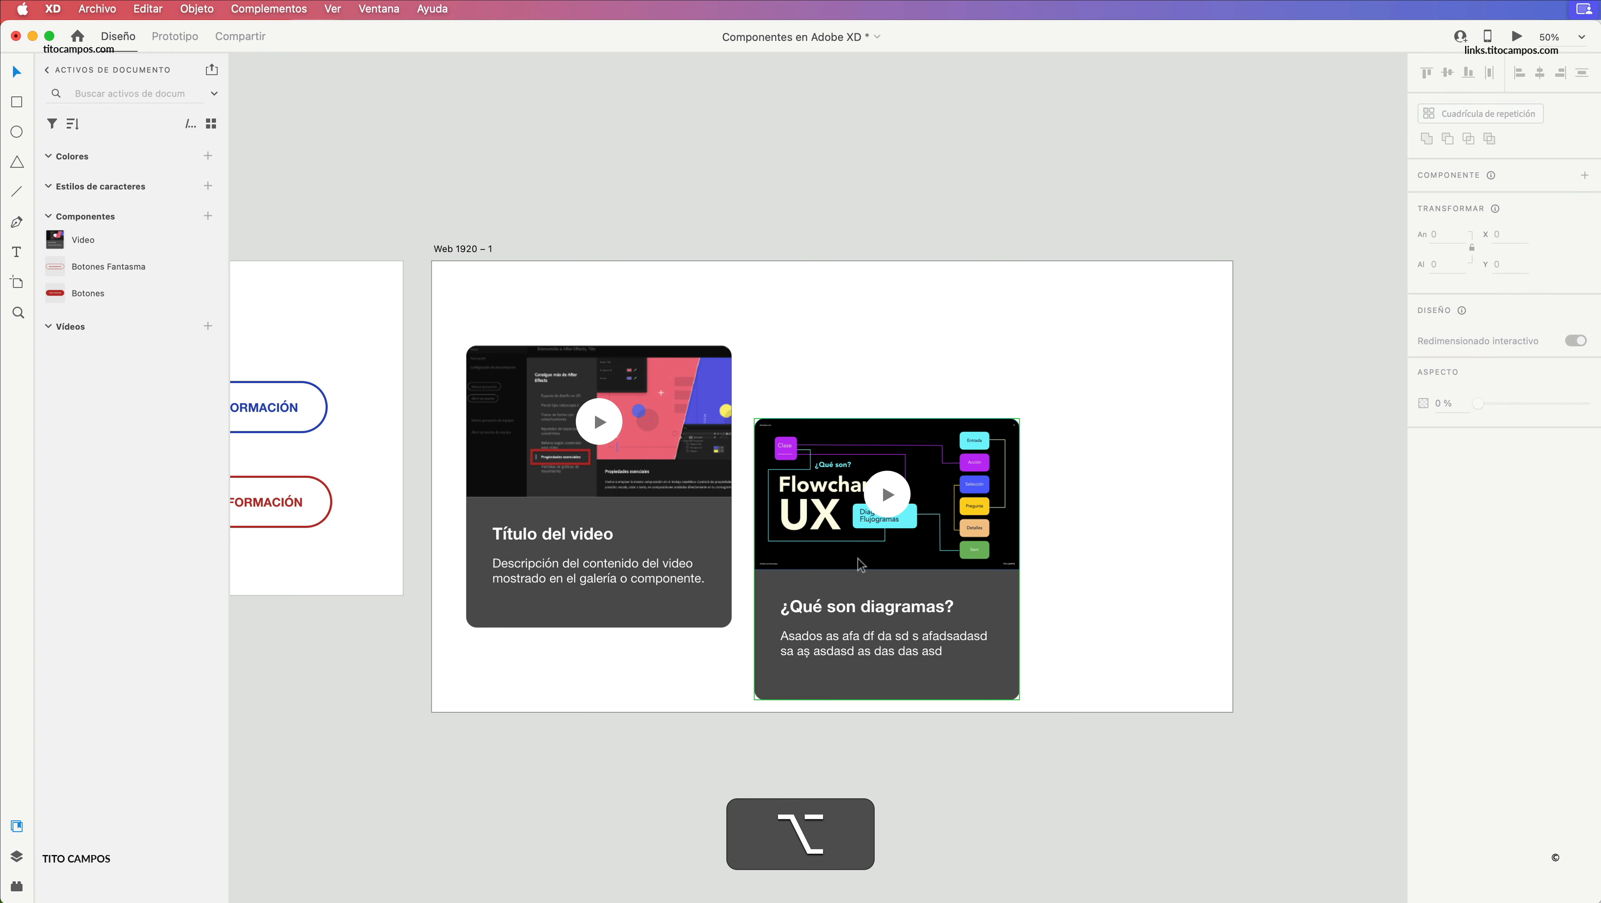
# - Place a copy of the Flowchart UX Video instance at about X 1464, Y 160 and fill its thumbnail with the purple illustration screenshot
pyautogui.moveTo(873, 564); pyautogui.dragTo(1147, 473)
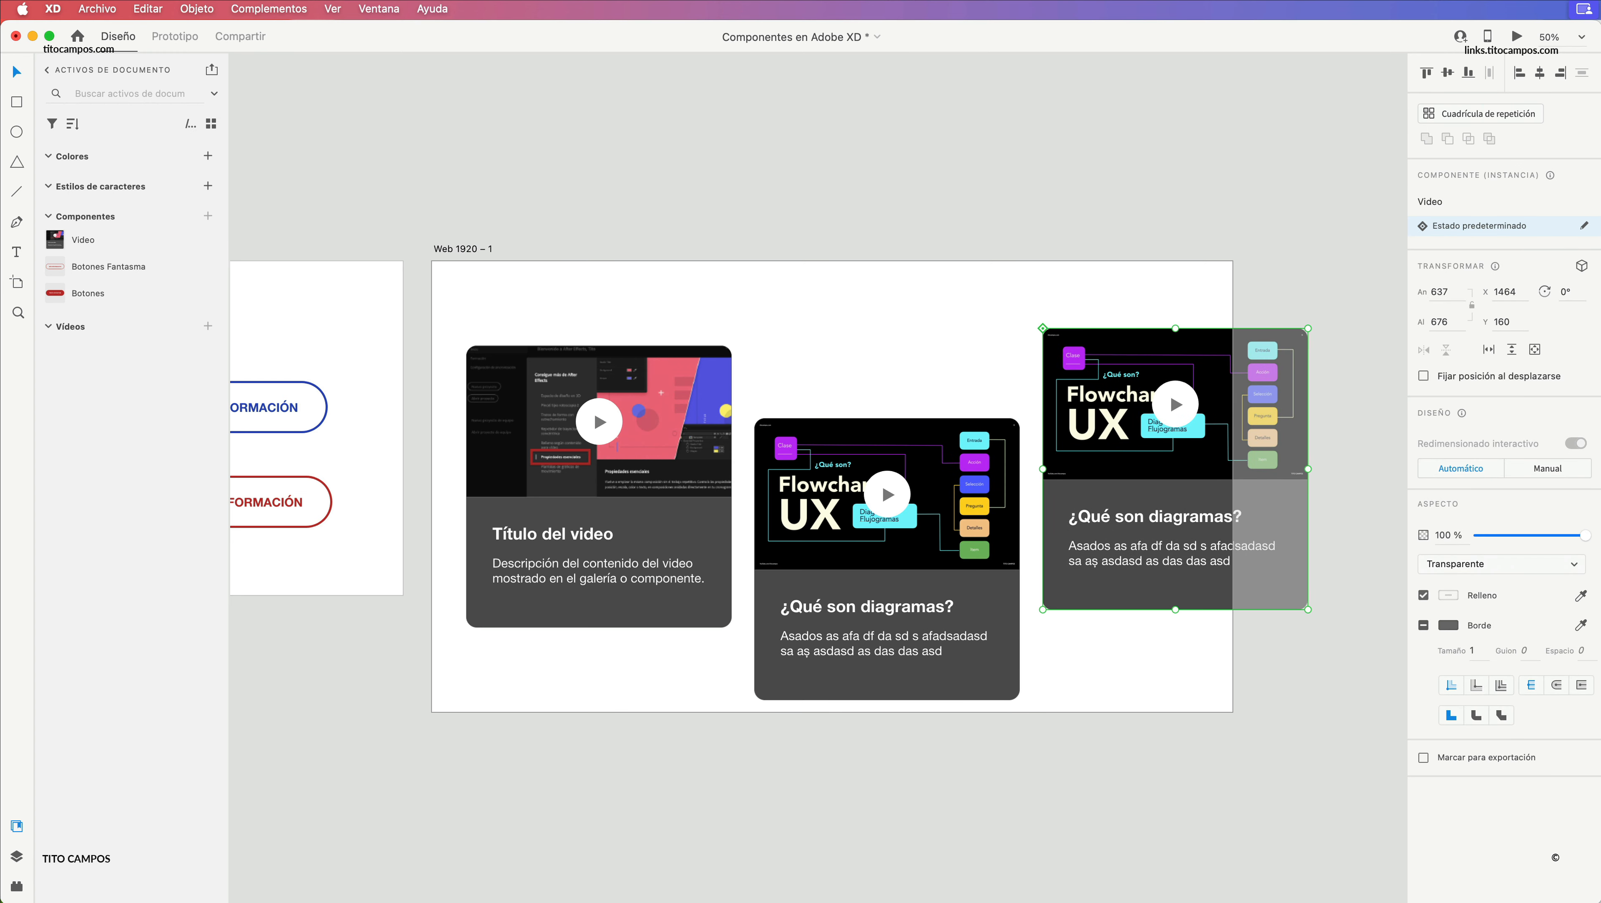
pyautogui.moveTo(1599, 828); pyautogui.dragTo(1119, 426)
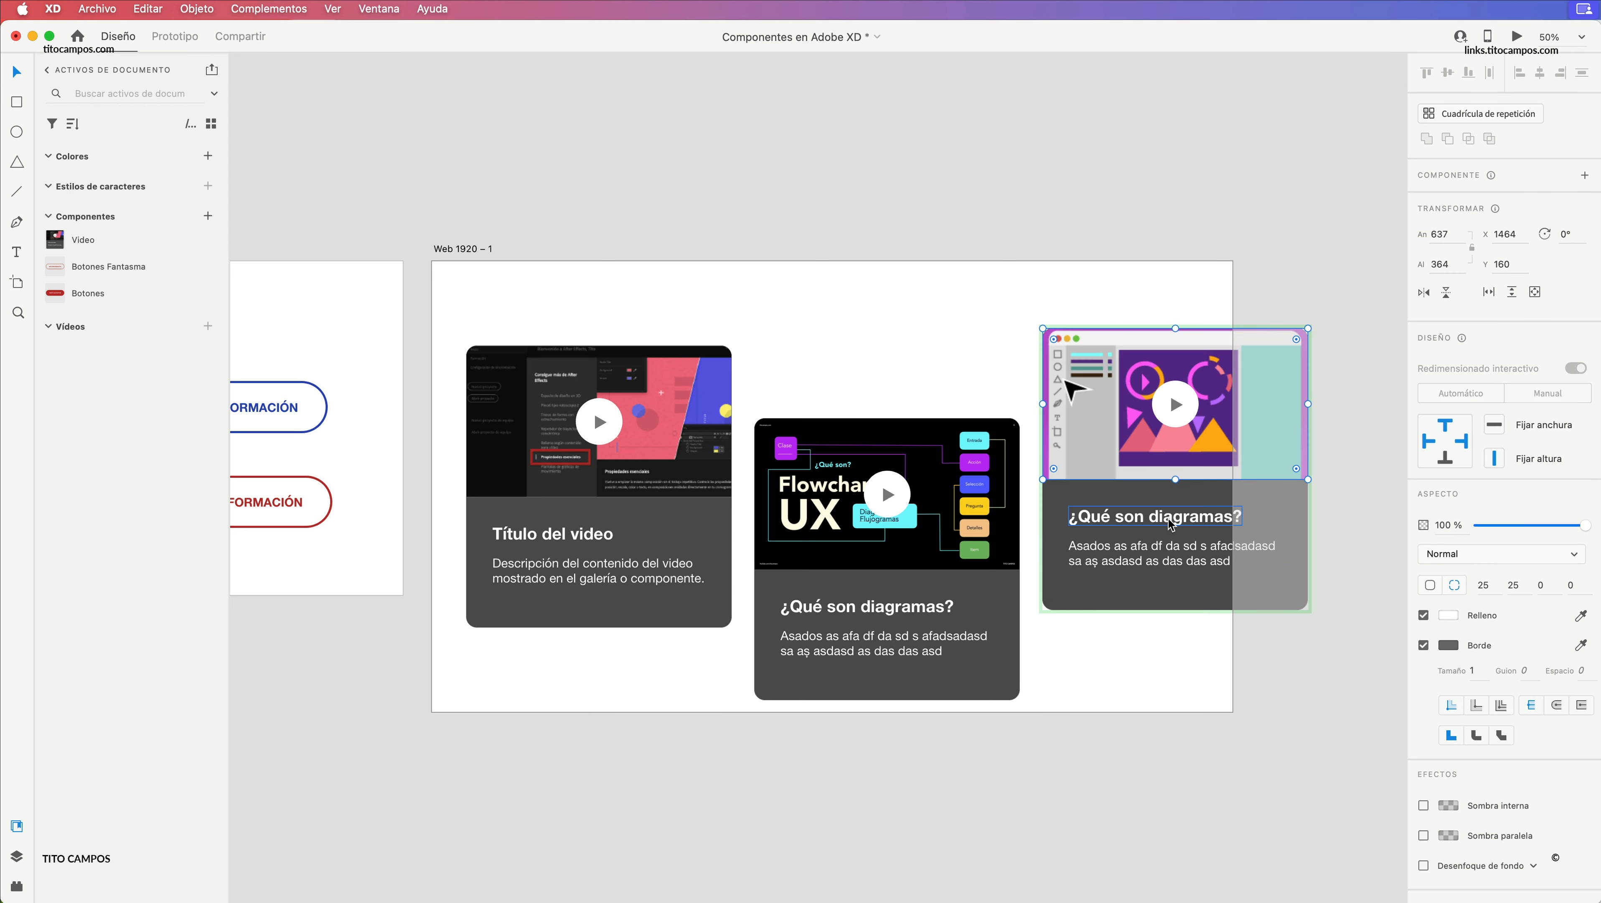
# - Replace the title text in the new Video instance with "Curso Adobe XD"
pyautogui.doubleClick(1179, 518)
pyautogui.write('C')
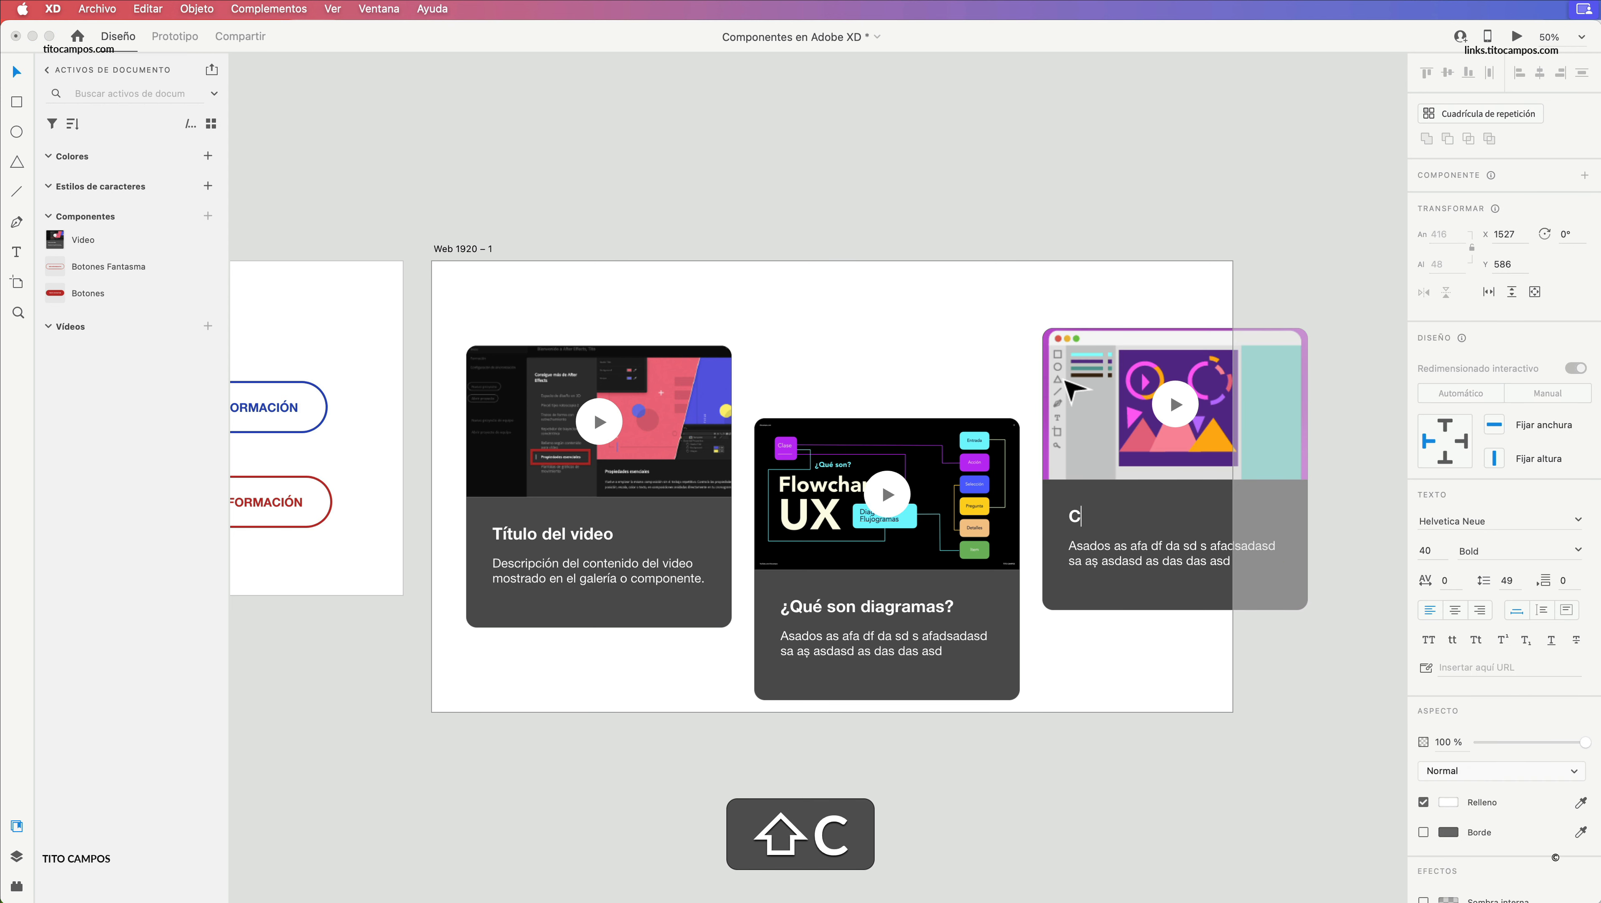
pyautogui.write('urso Adobe')
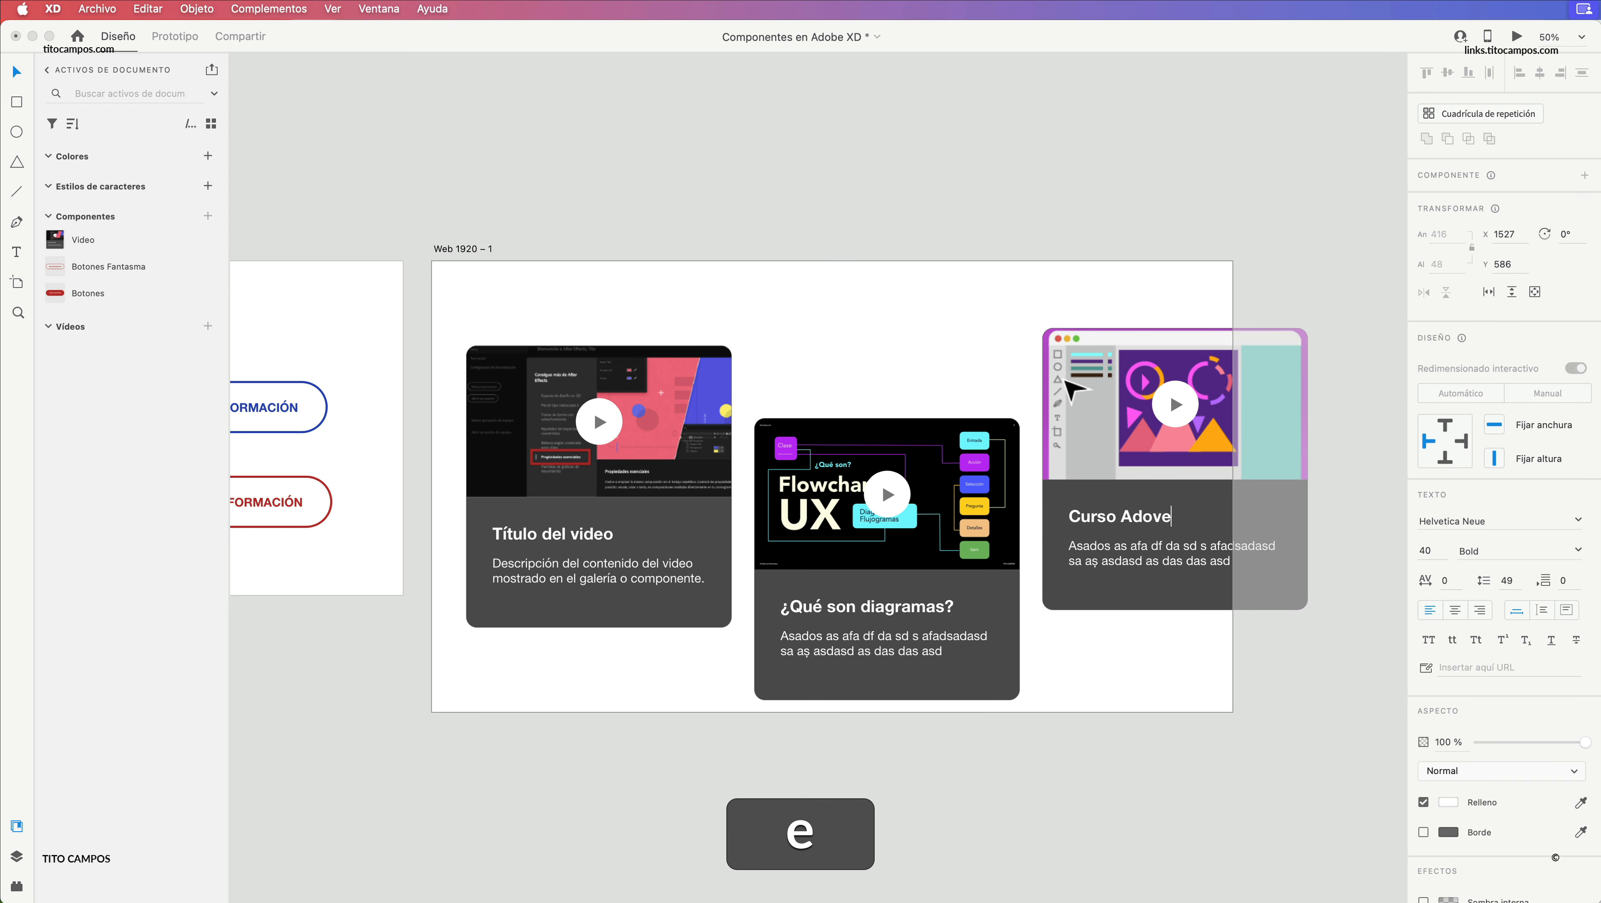
pyautogui.press('BackSpace')
pyautogui.write('be XD')
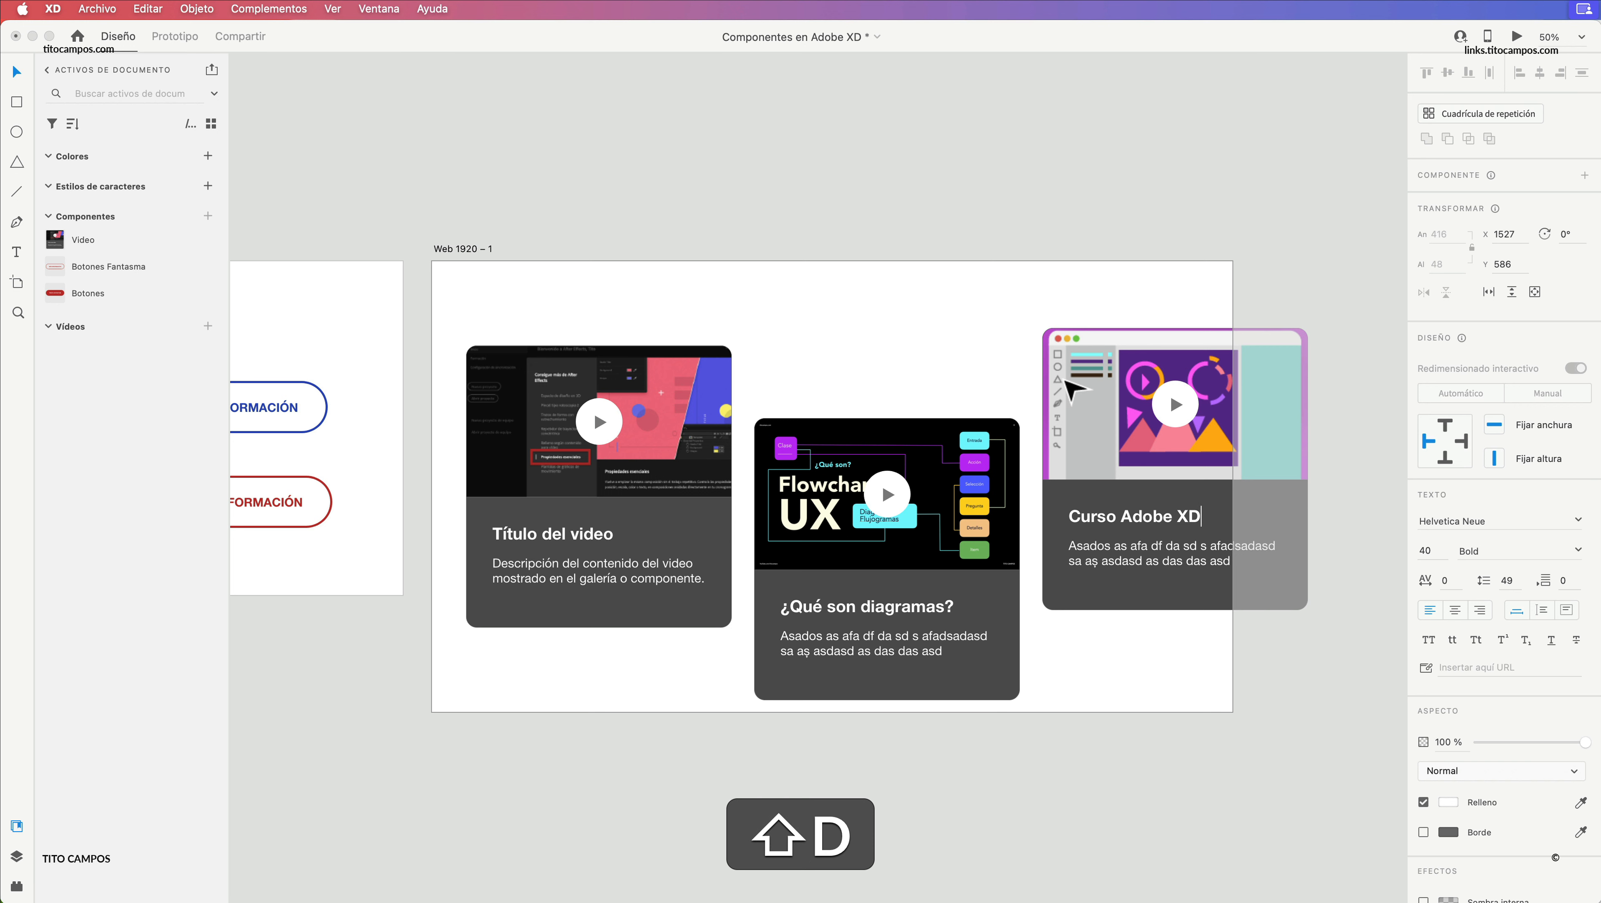
pyautogui.press('Escape')
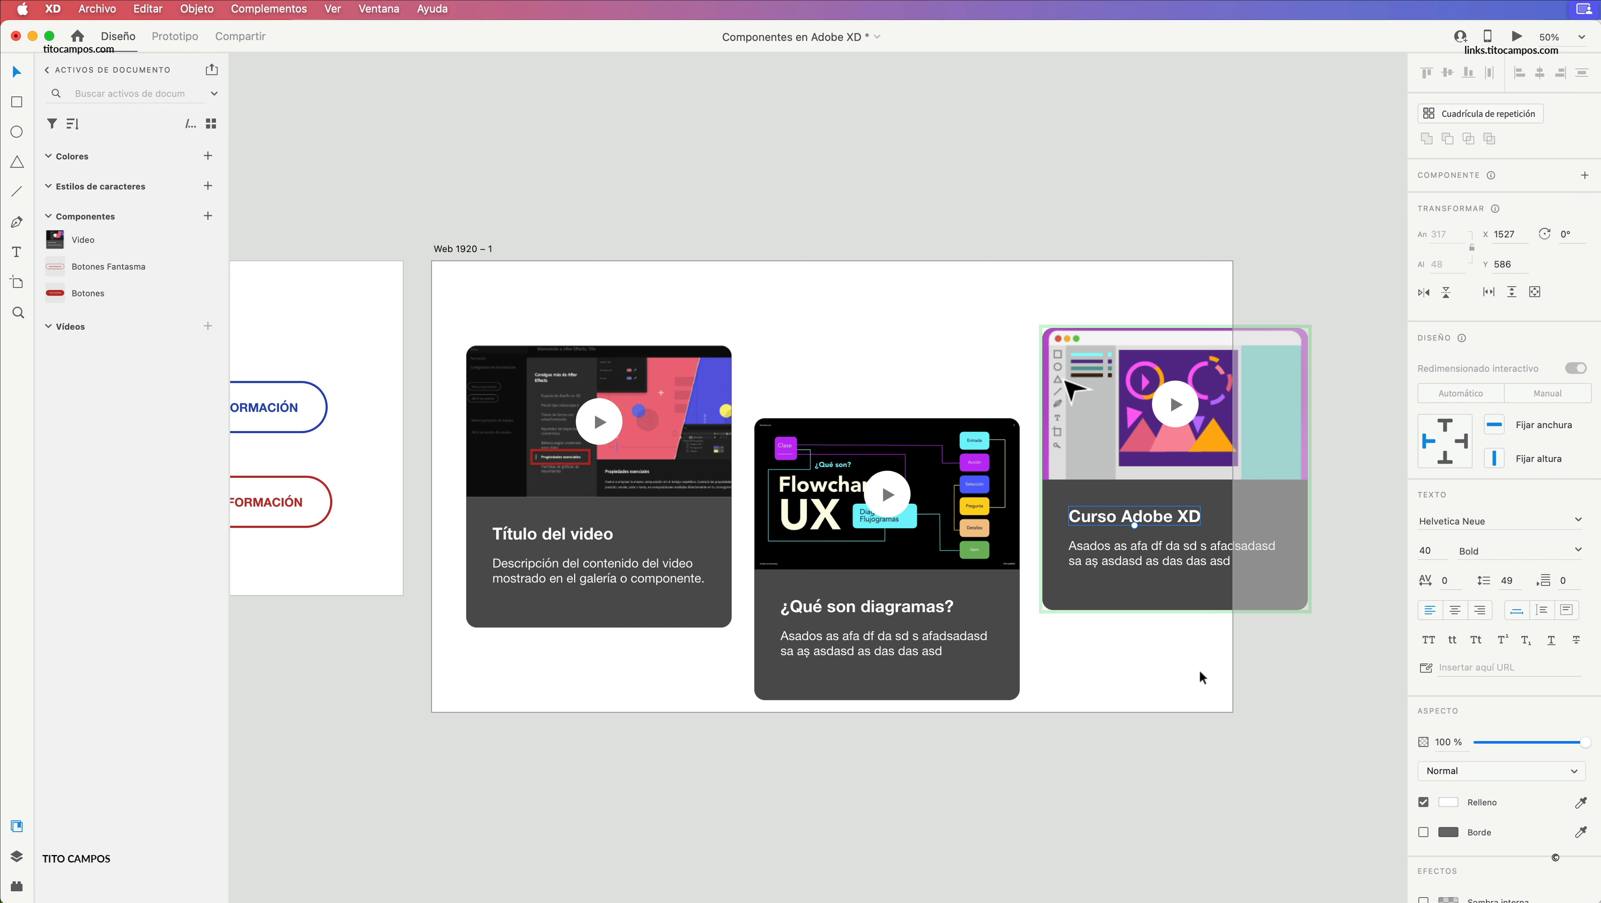
# - Add an iPhone 14 Pro Max artboard beside Web 1920 – 1 and move it to about X 3606, Y 0
pyautogui.hscroll(5, 1029, 551)
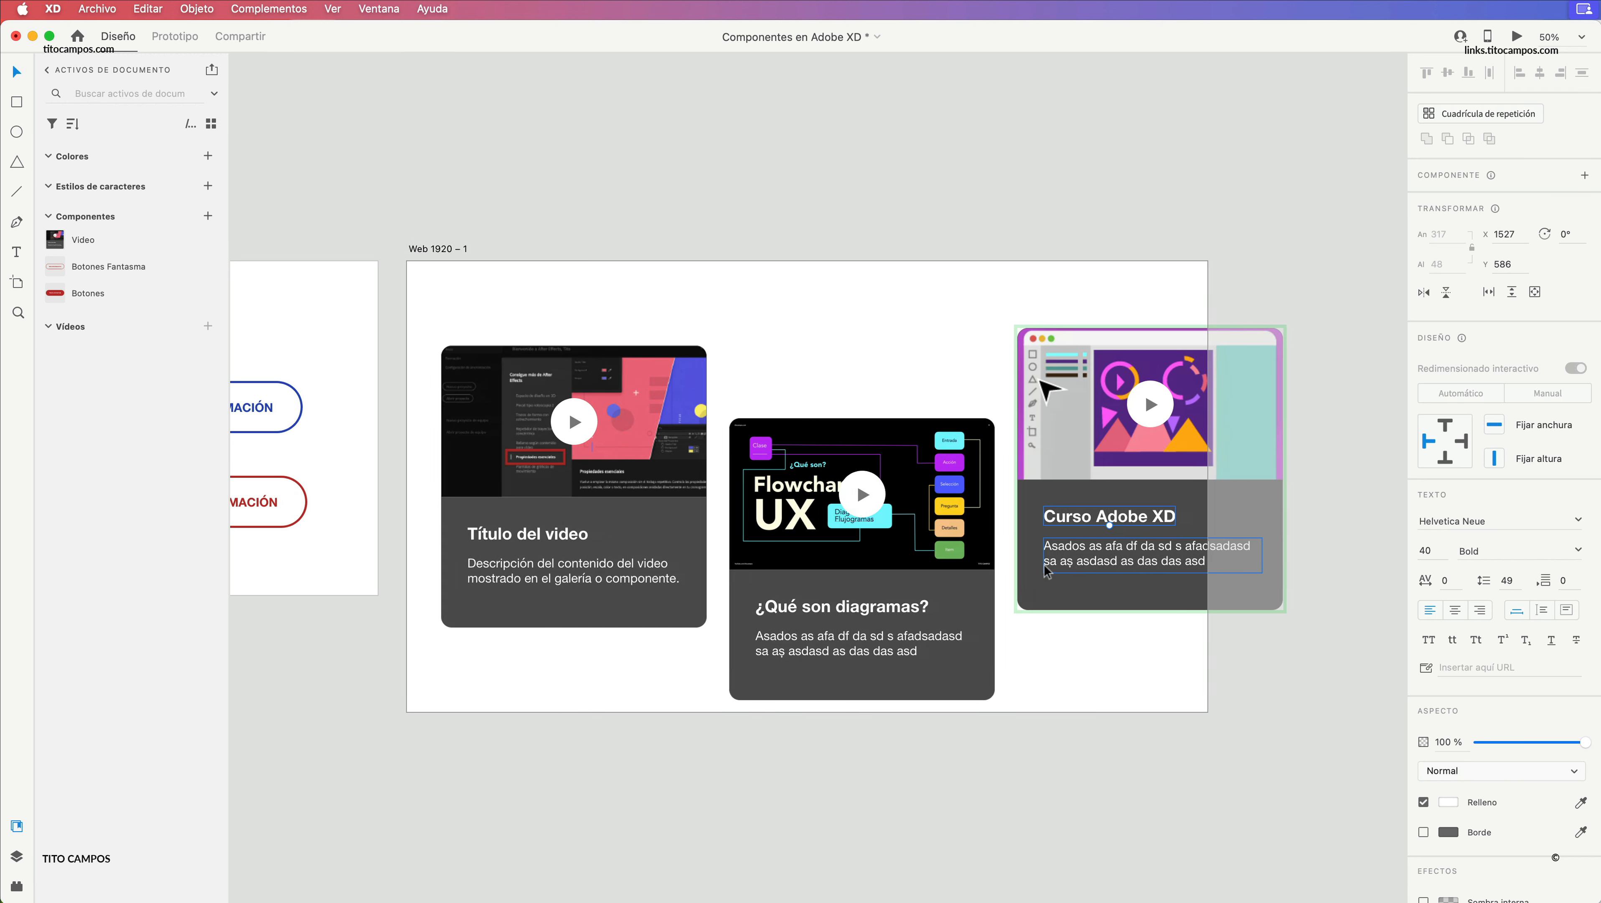
pyautogui.hscroll(1, 999, 568)
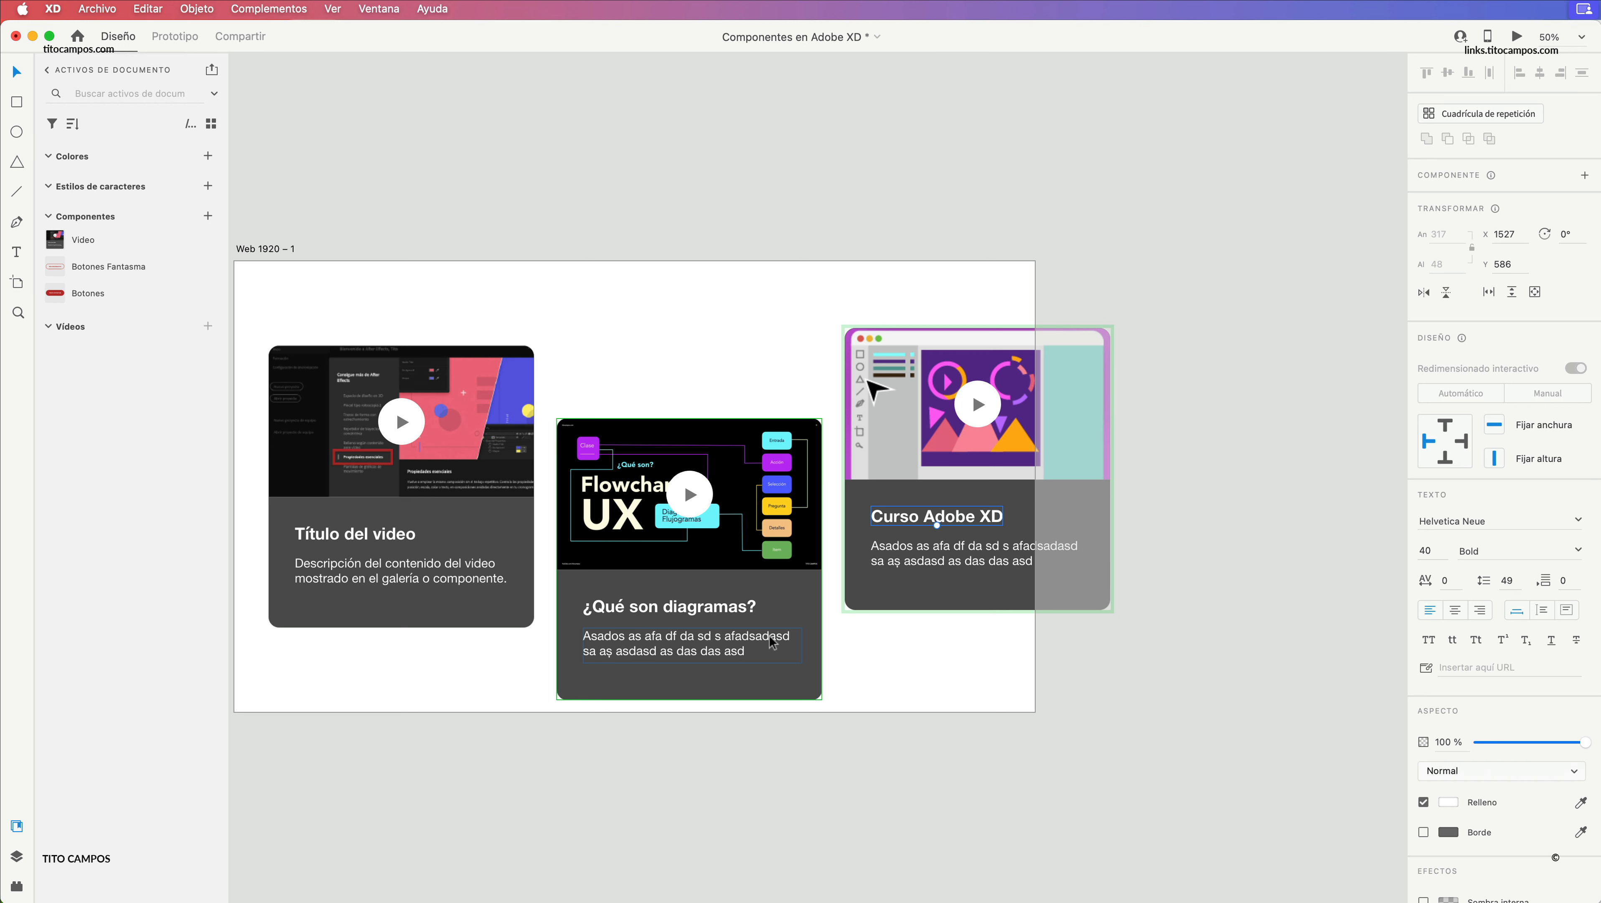
pyautogui.hscroll(2, 885, 354)
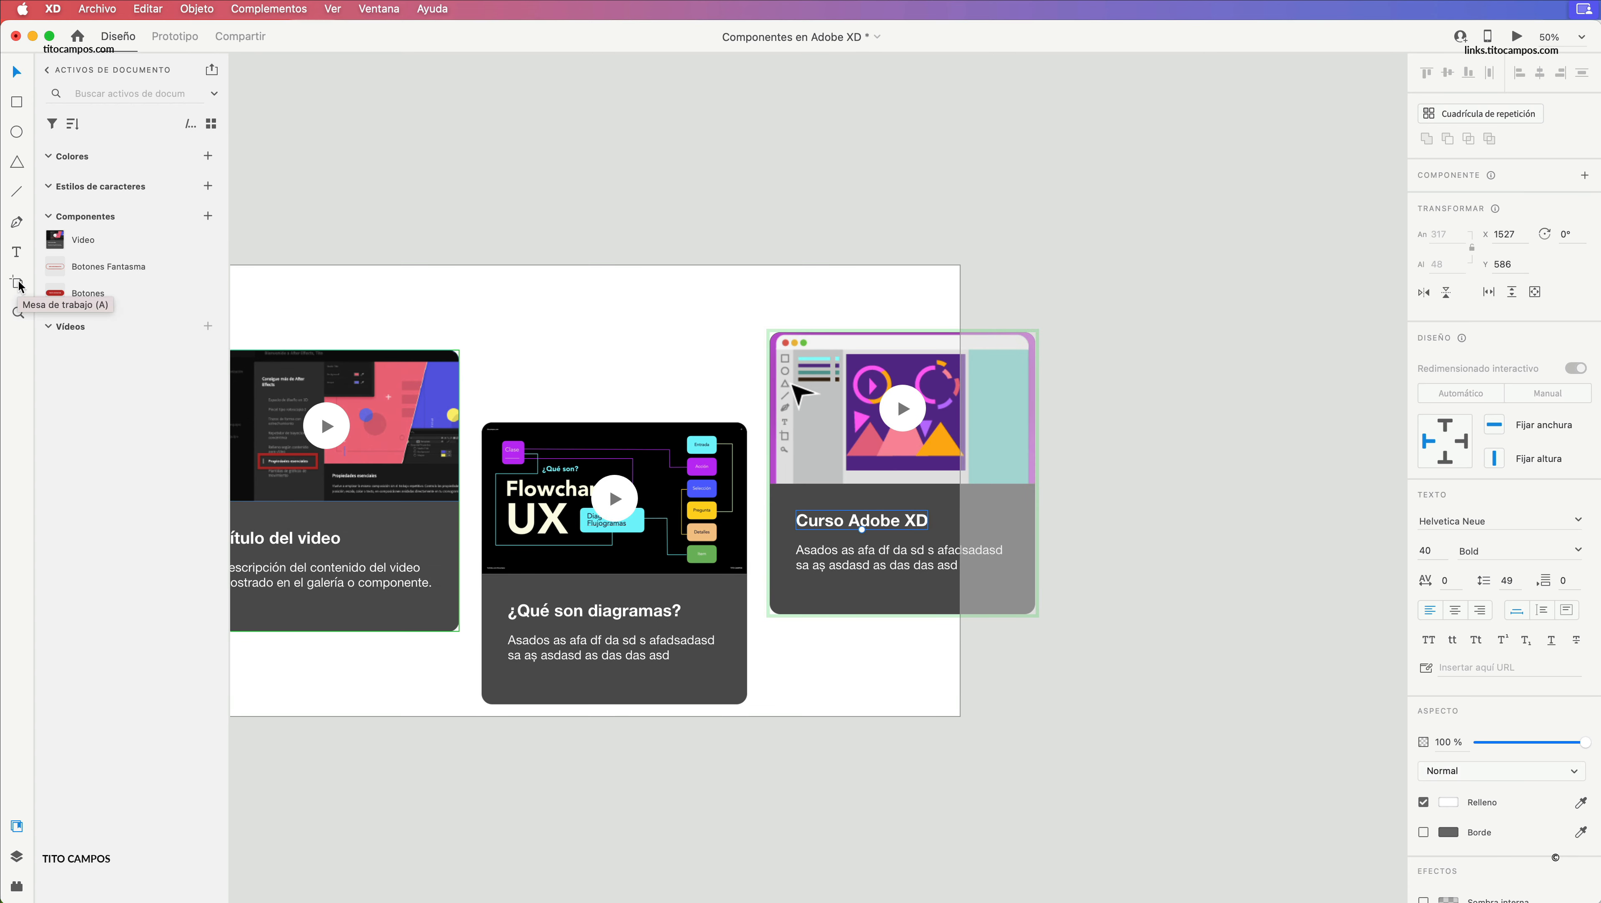
pyautogui.click(17, 285)
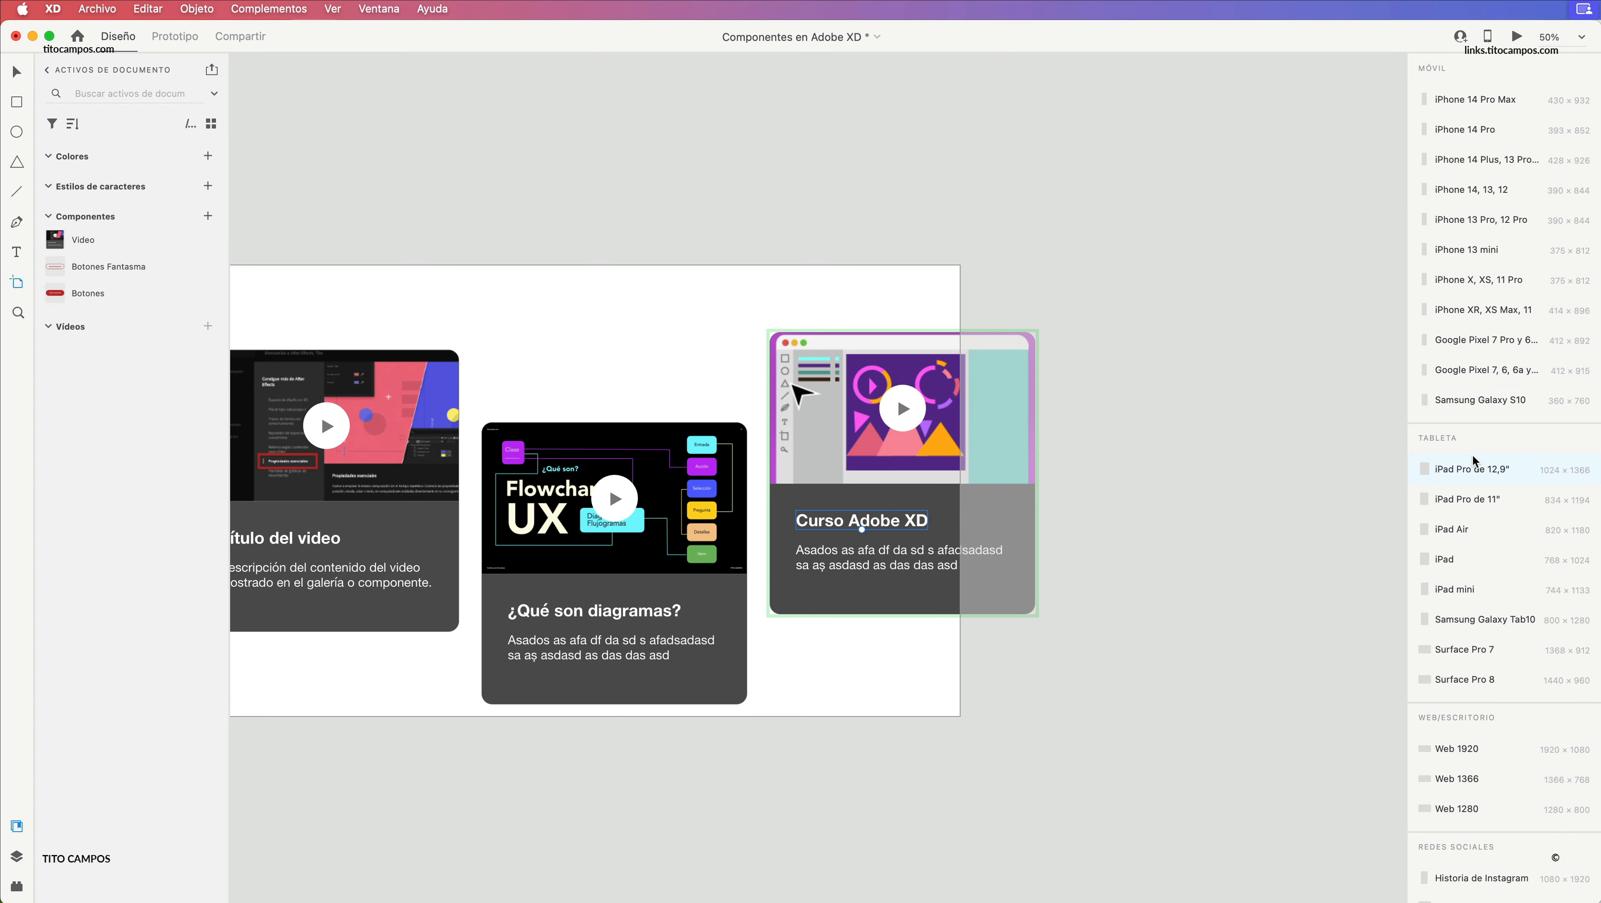
pyautogui.scroll(-1, 1476, 460)
pyautogui.click(1478, 99)
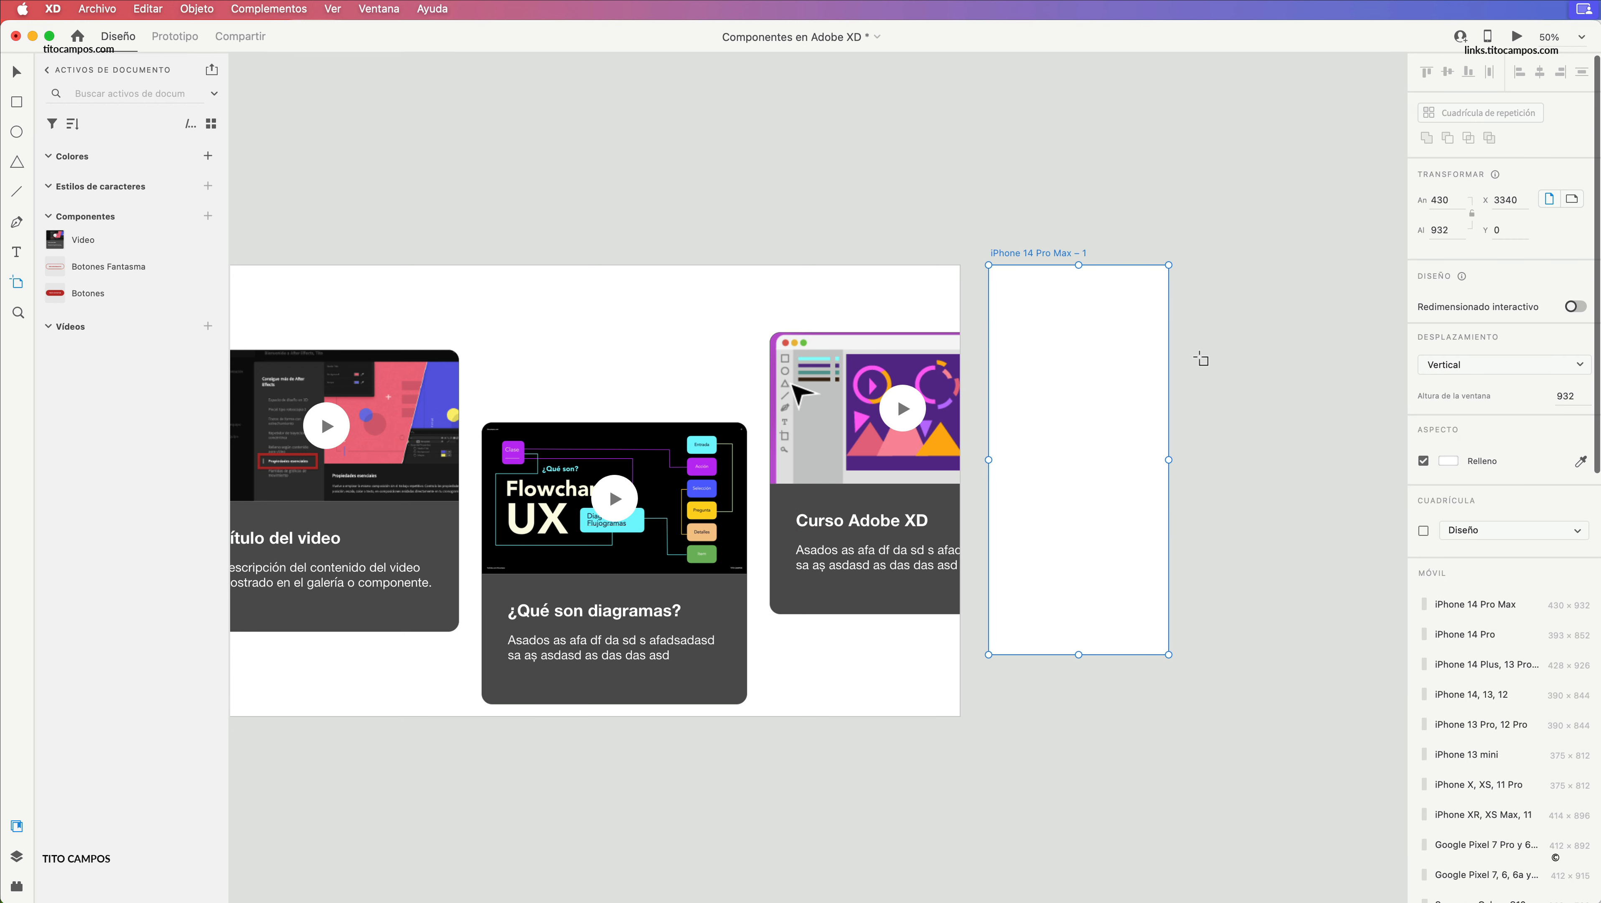
pyautogui.moveTo(1038, 259); pyautogui.dragTo(1148, 257)
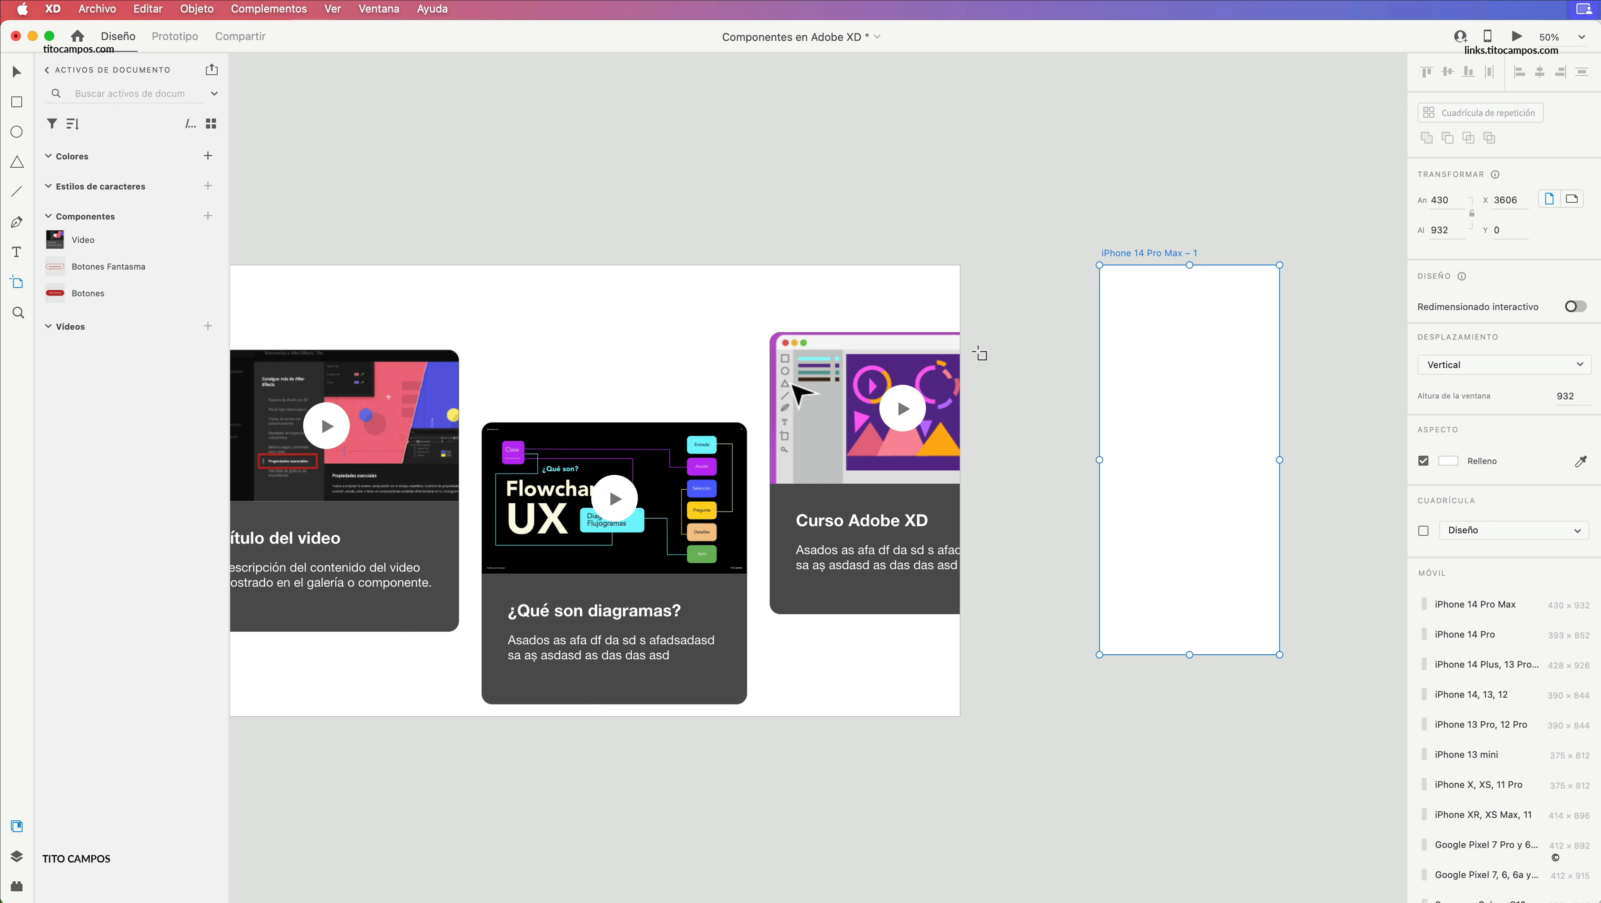
# - Copy the Flowchart UX Video instance onto the iPhone artboard at about X 21, Y 65 and narrow its card to about 373 px
pyautogui.press('v')
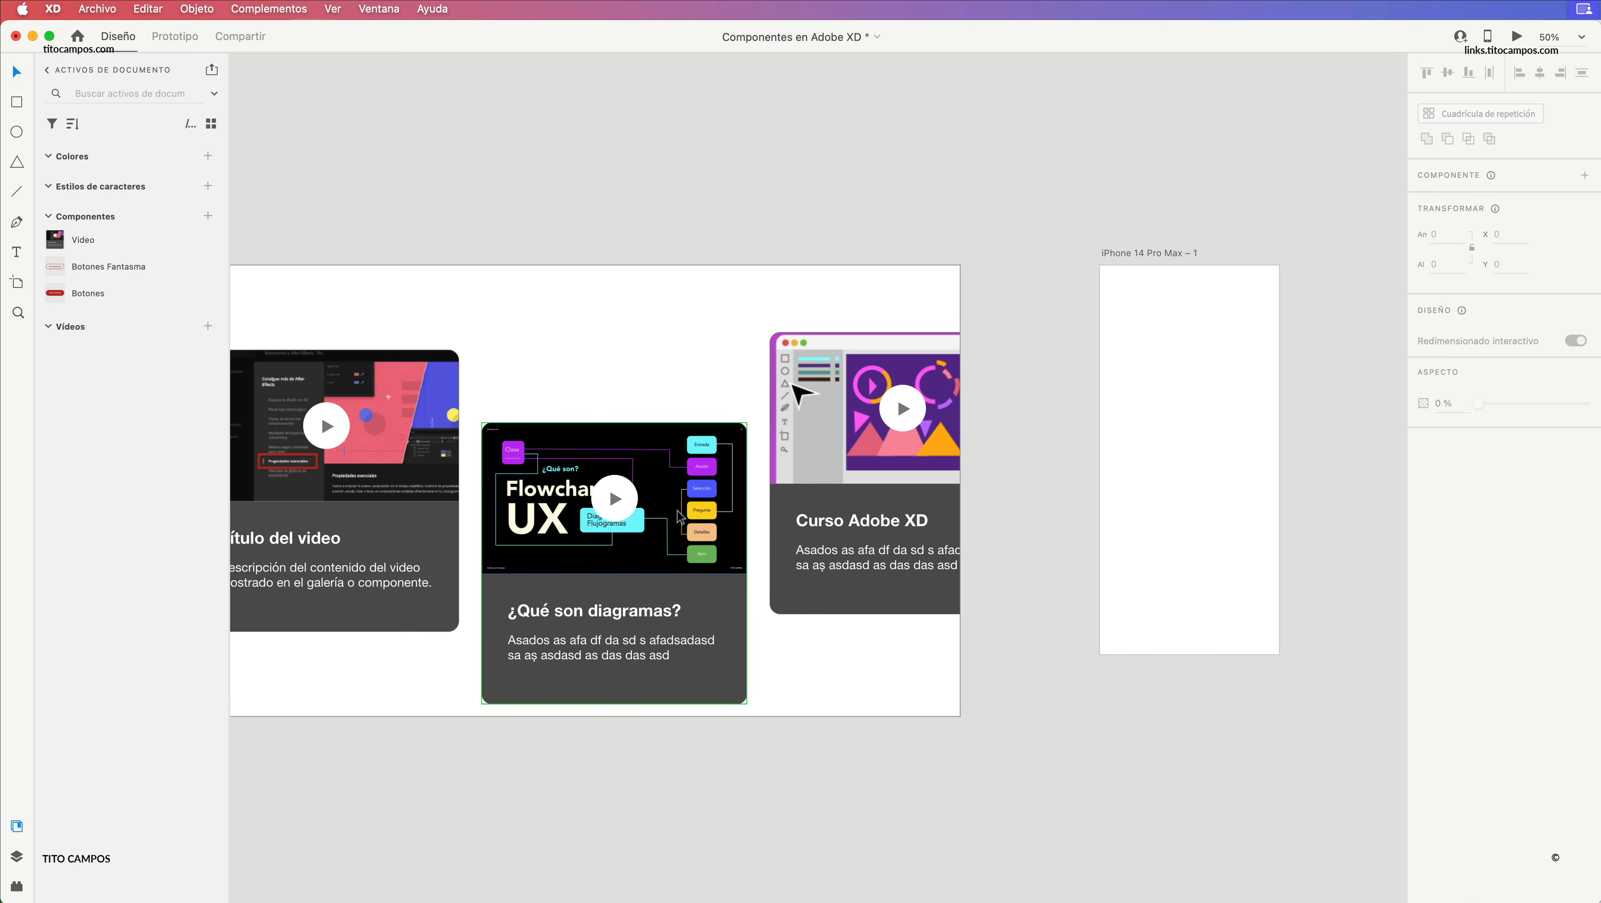
pyautogui.moveTo(570, 501); pyautogui.dragTo(1194, 380)
pyautogui.moveTo(1194, 375); pyautogui.dragTo(1194, 375)
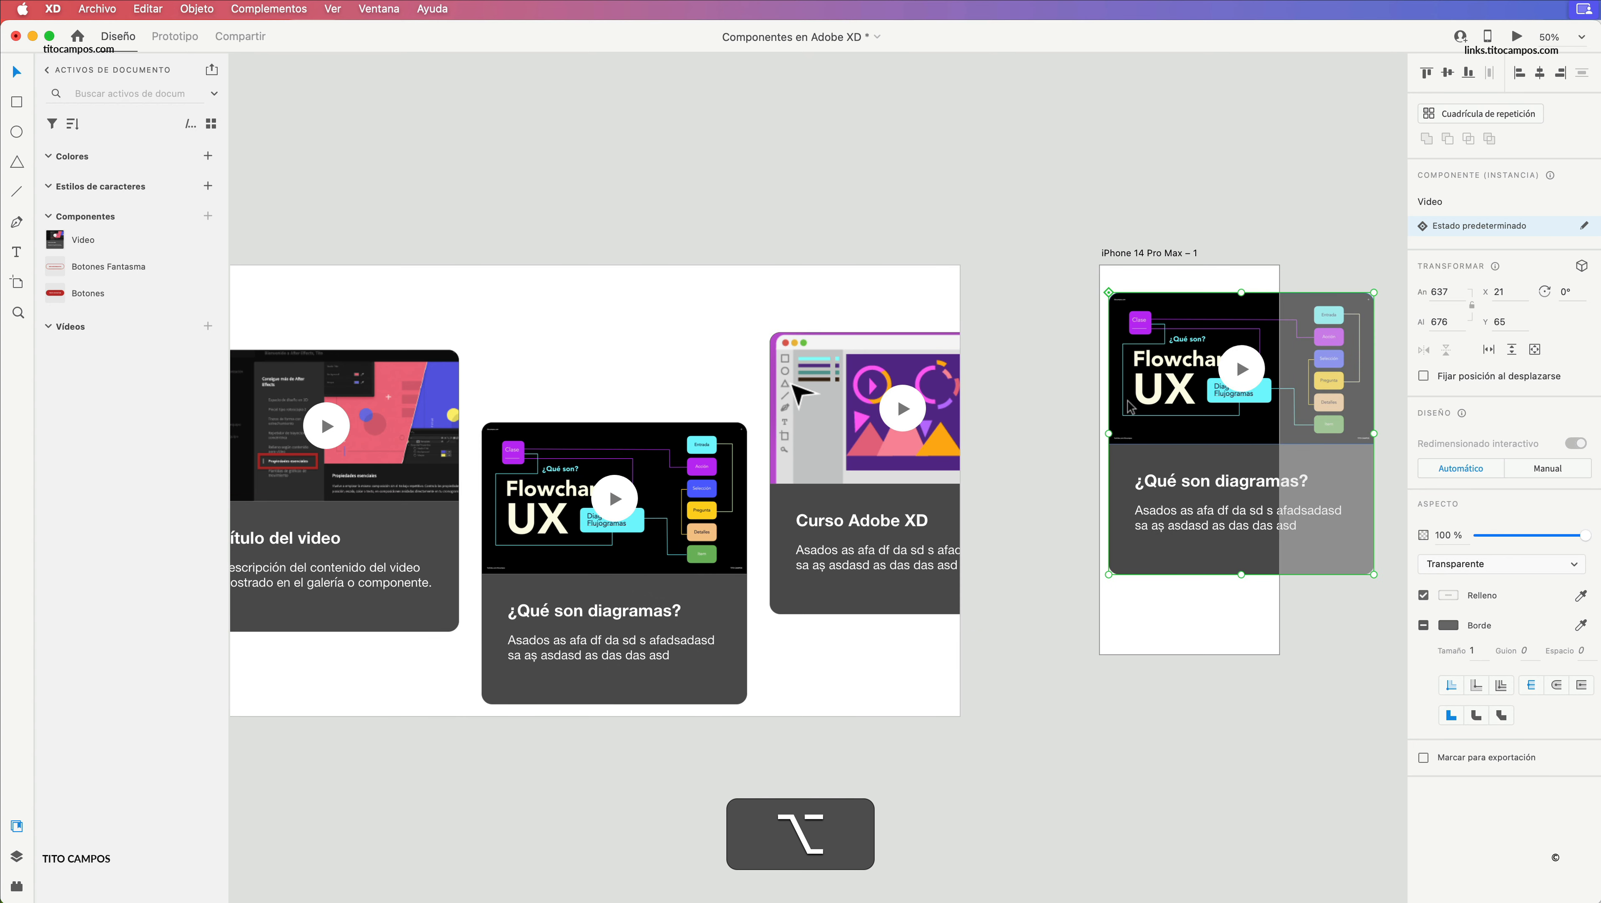
pyautogui.hscroll(2, 1257, 429)
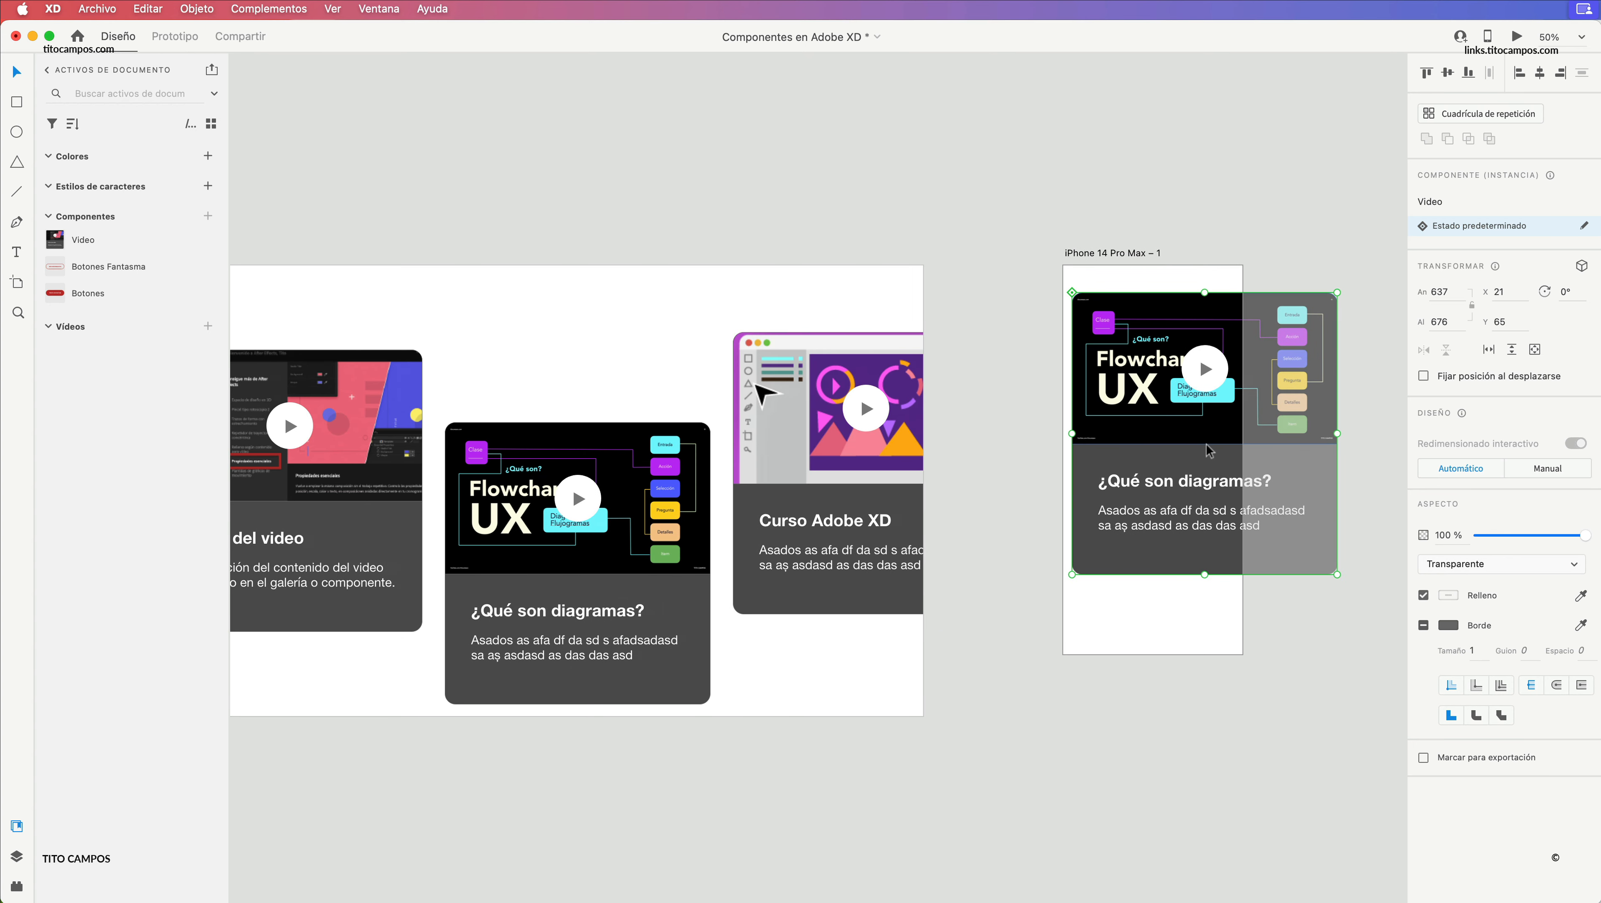
pyautogui.moveTo(1338, 434); pyautogui.dragTo(1229, 434)
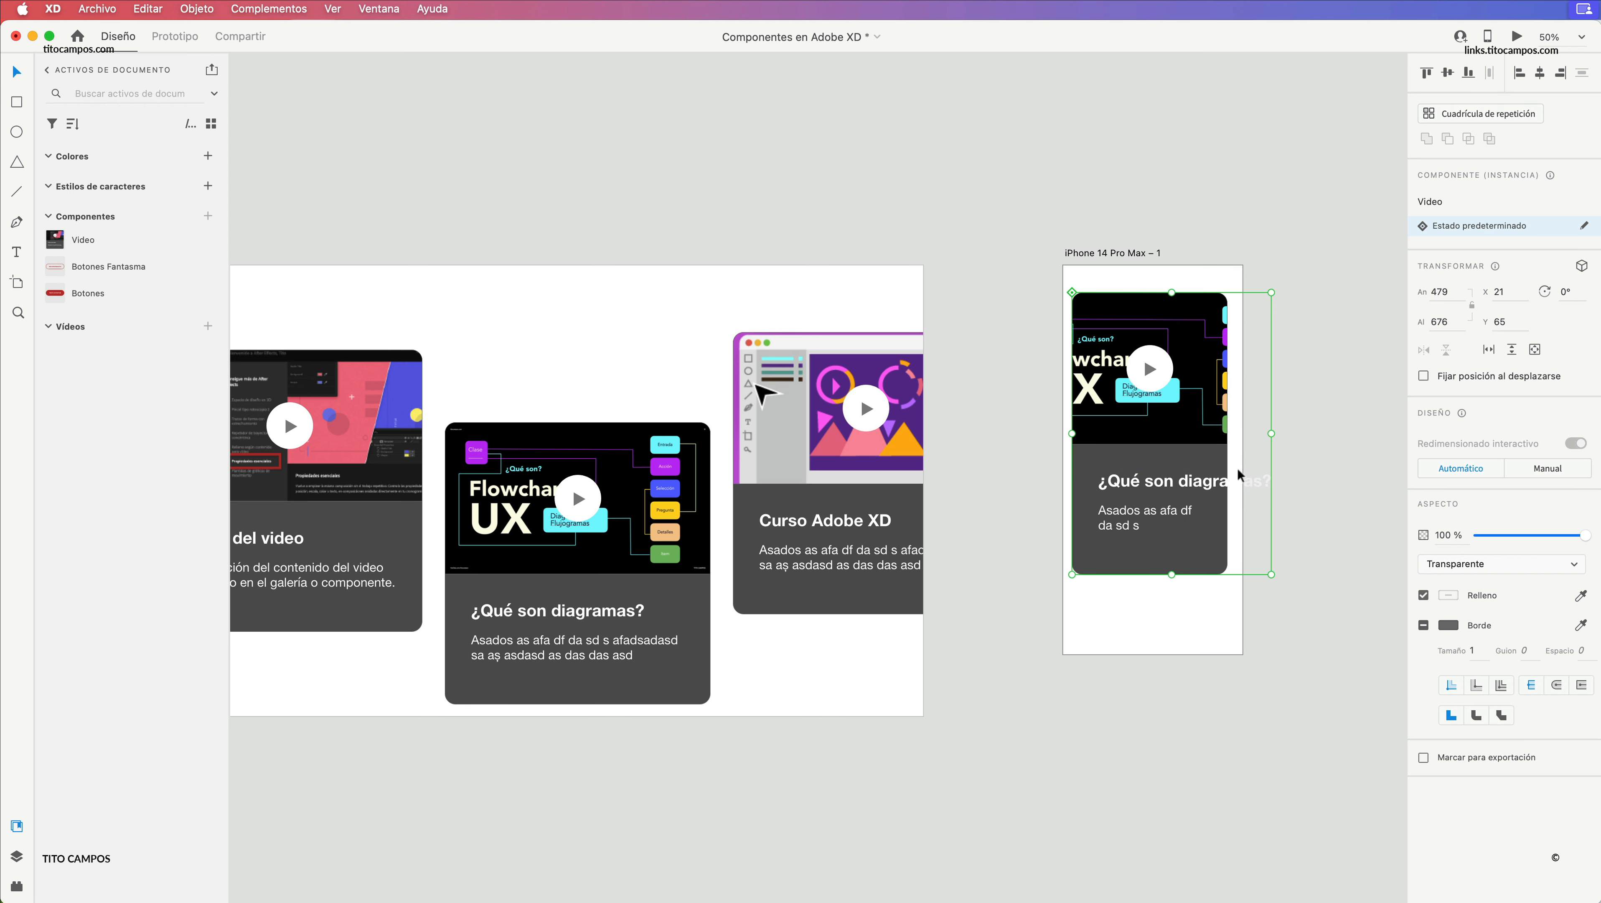
# - Set the mobile card's title font size to 25 and move the title to about X 66, Y 466
pyautogui.doubleClick(1220, 487)
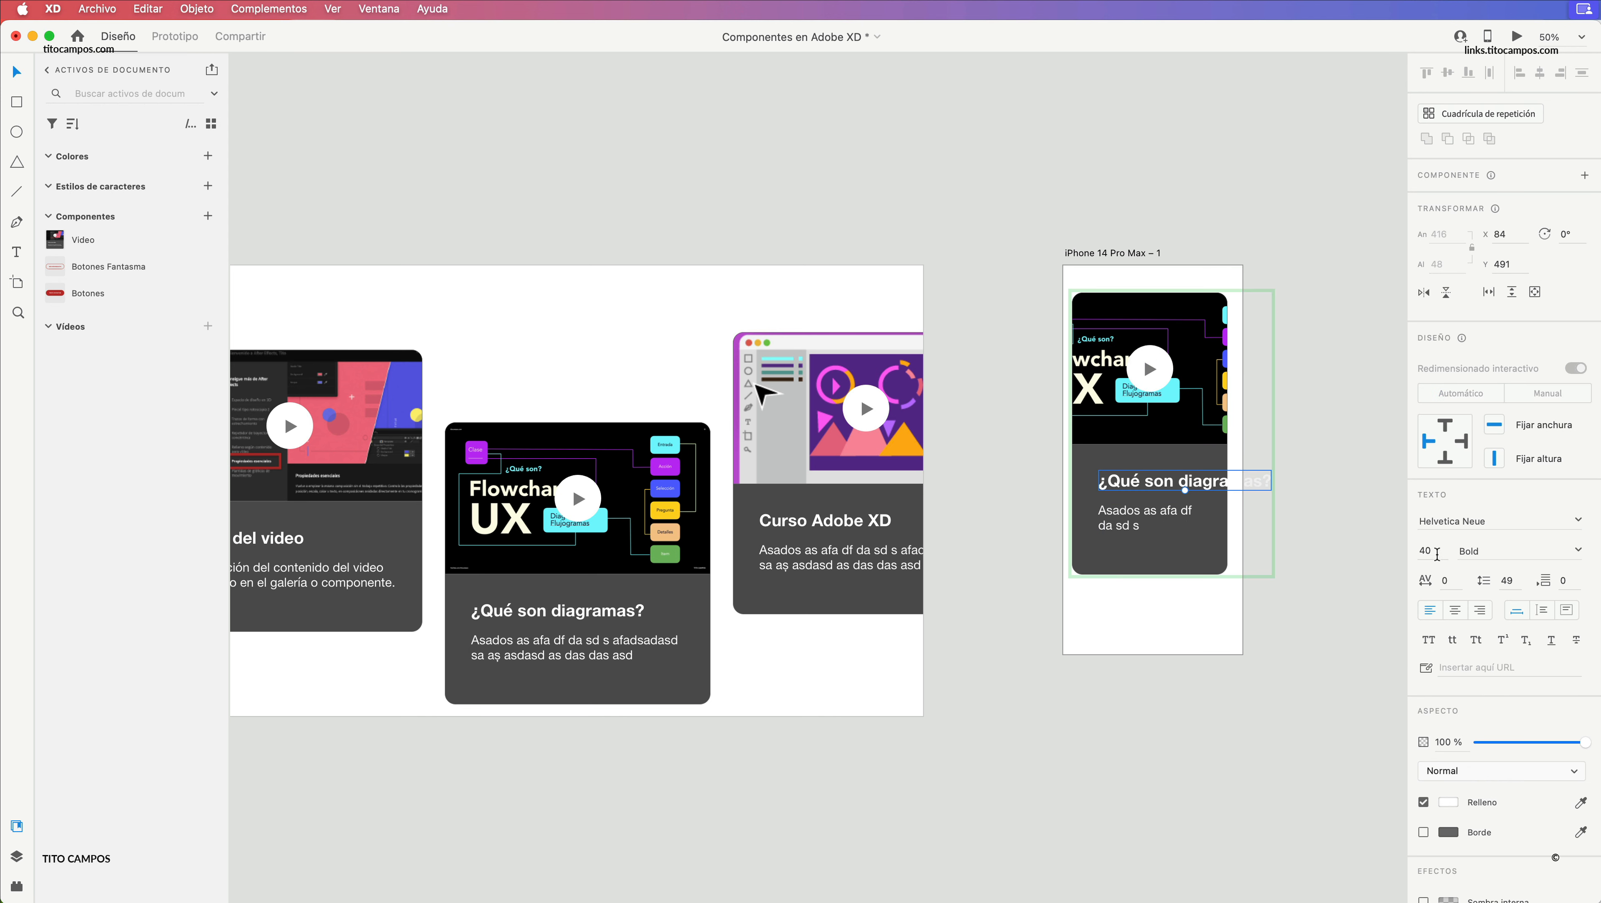
pyautogui.click(1436, 552)
pyautogui.write('20')
pyautogui.press('Return')
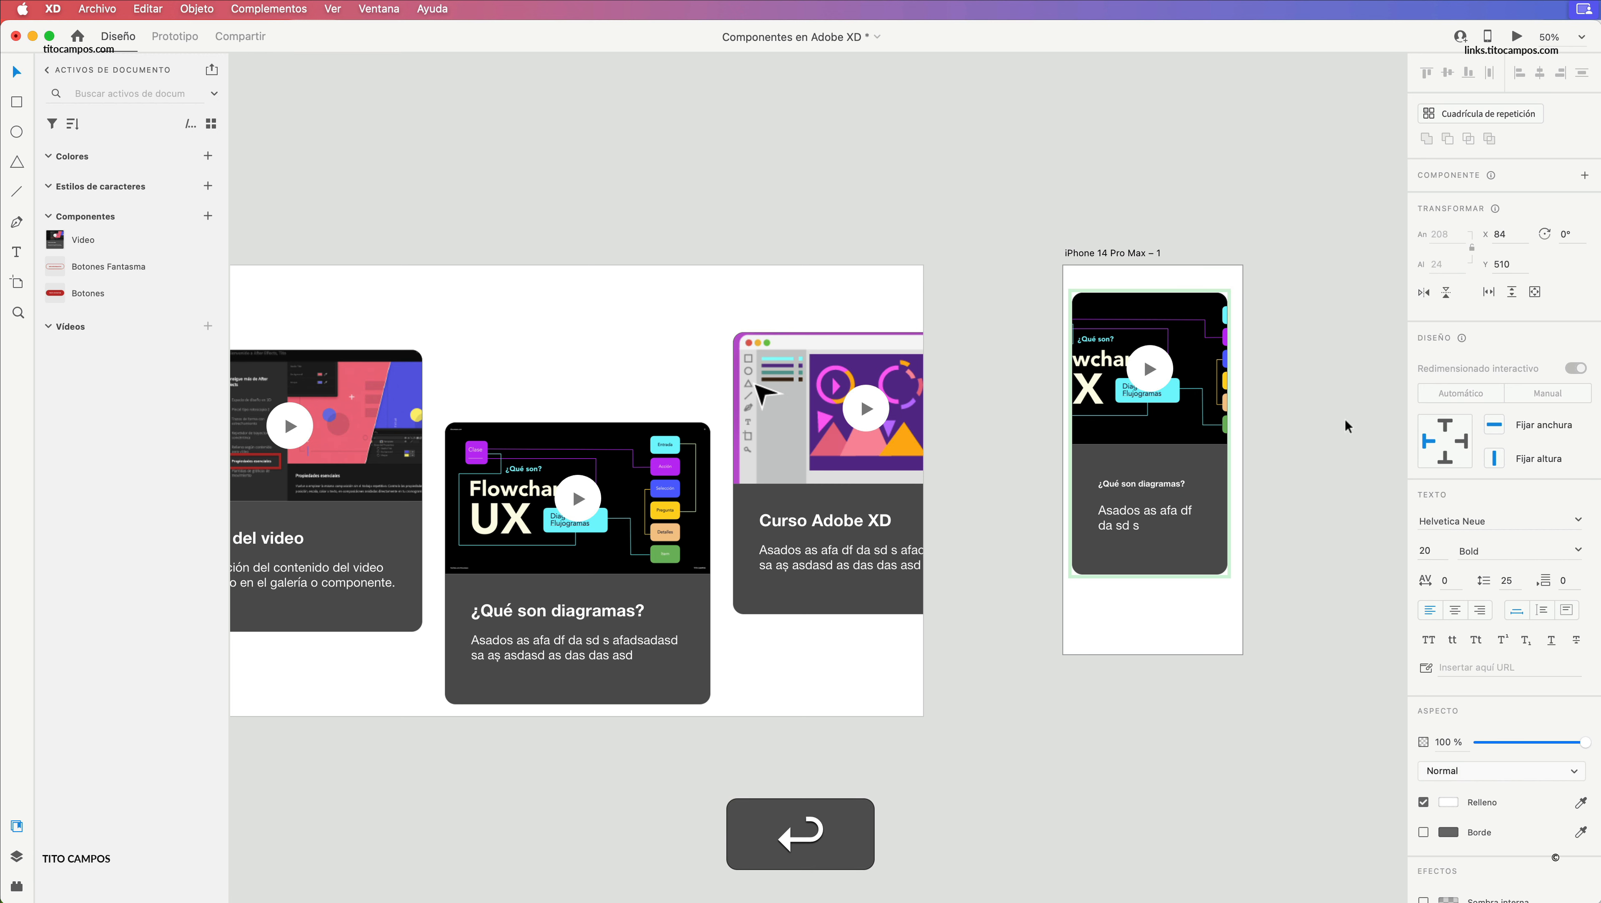
pyautogui.click(1436, 550)
pyautogui.write('25')
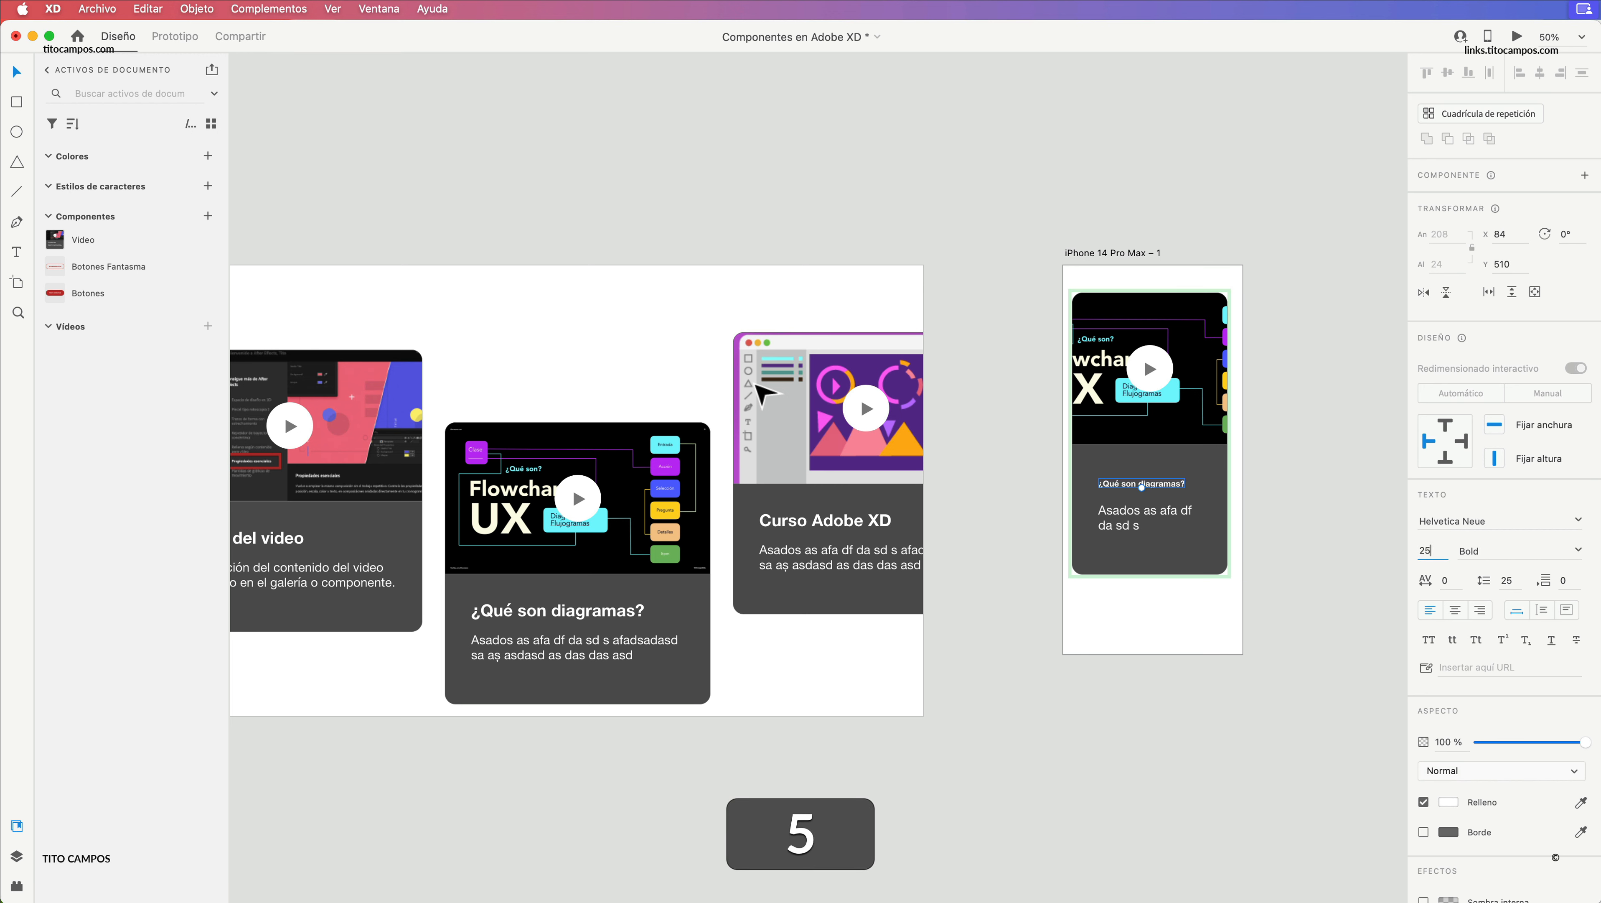
pyautogui.press('Return')
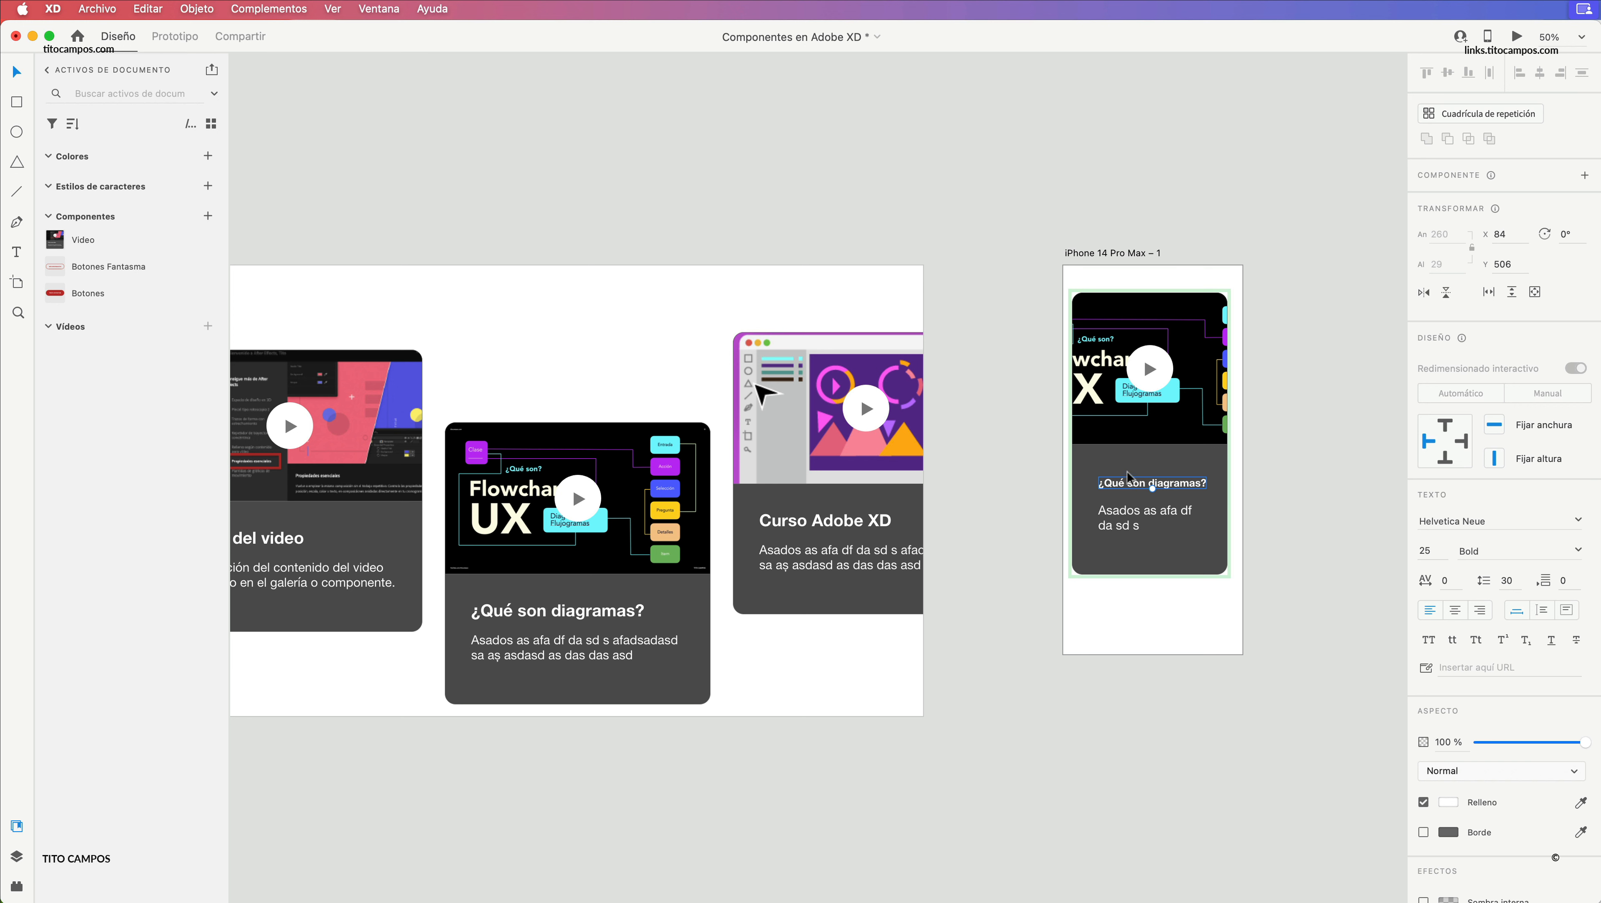
pyautogui.moveTo(1134, 483)
pyautogui.mouseDown()
pyautogui.moveTo(1126, 466)
pyautogui.moveTo(1125, 494)
pyautogui.mouseUp()
# - Place the mobile card's description at about X 66, Y 535, set its font size to 18 and centre its text
pyautogui.click(1132, 509)
pyautogui.click(1430, 551)
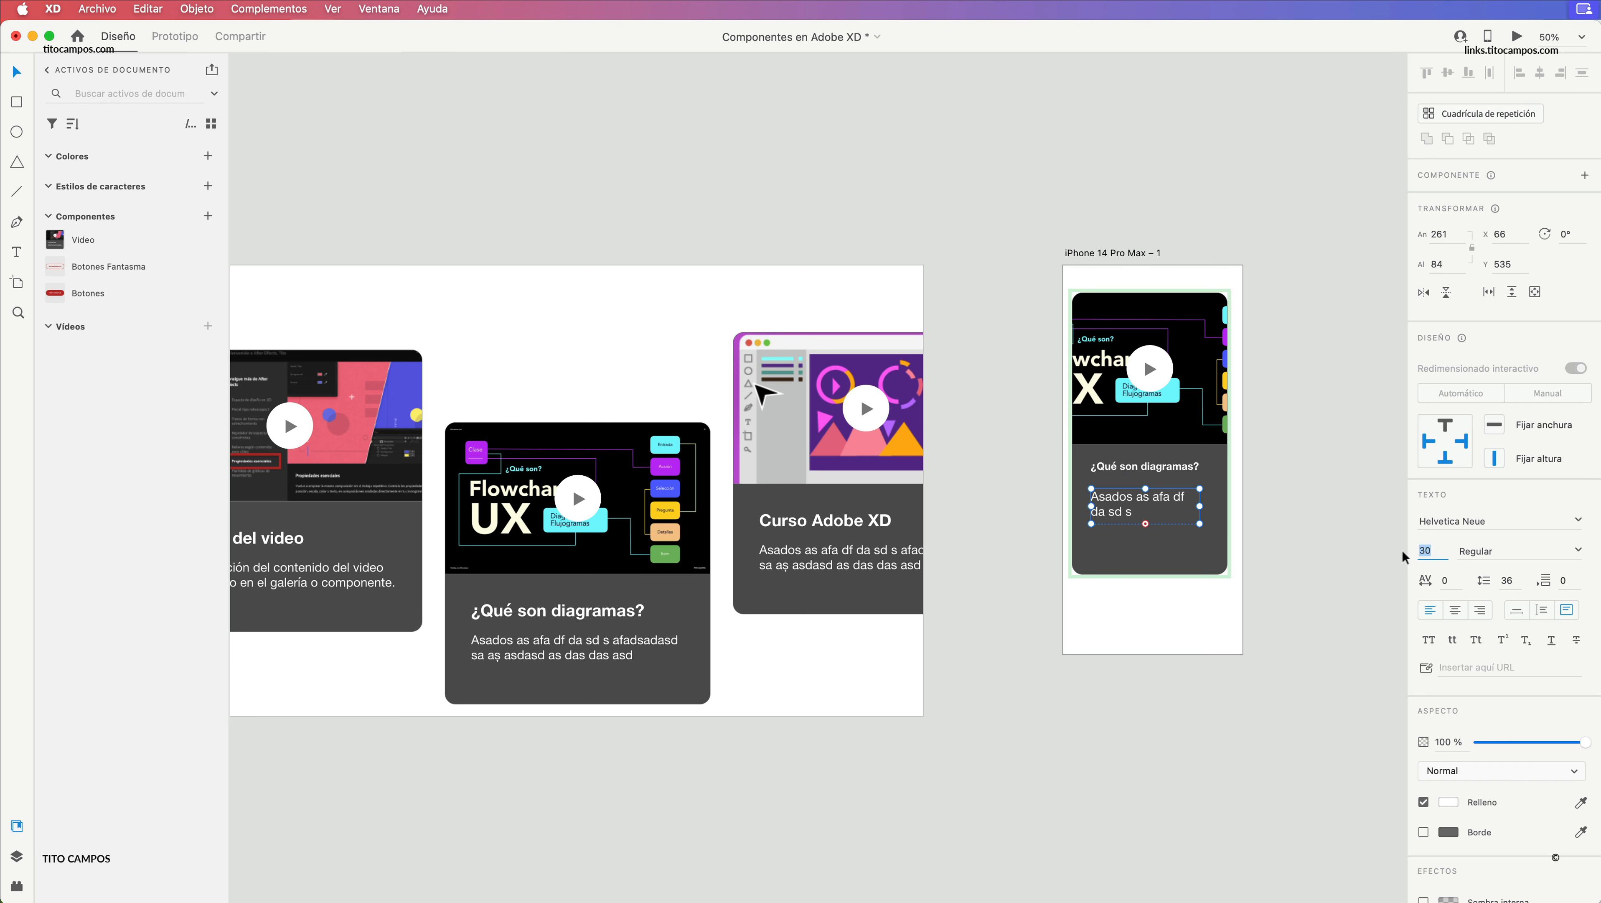
pyautogui.write('18')
pyautogui.press('Return')
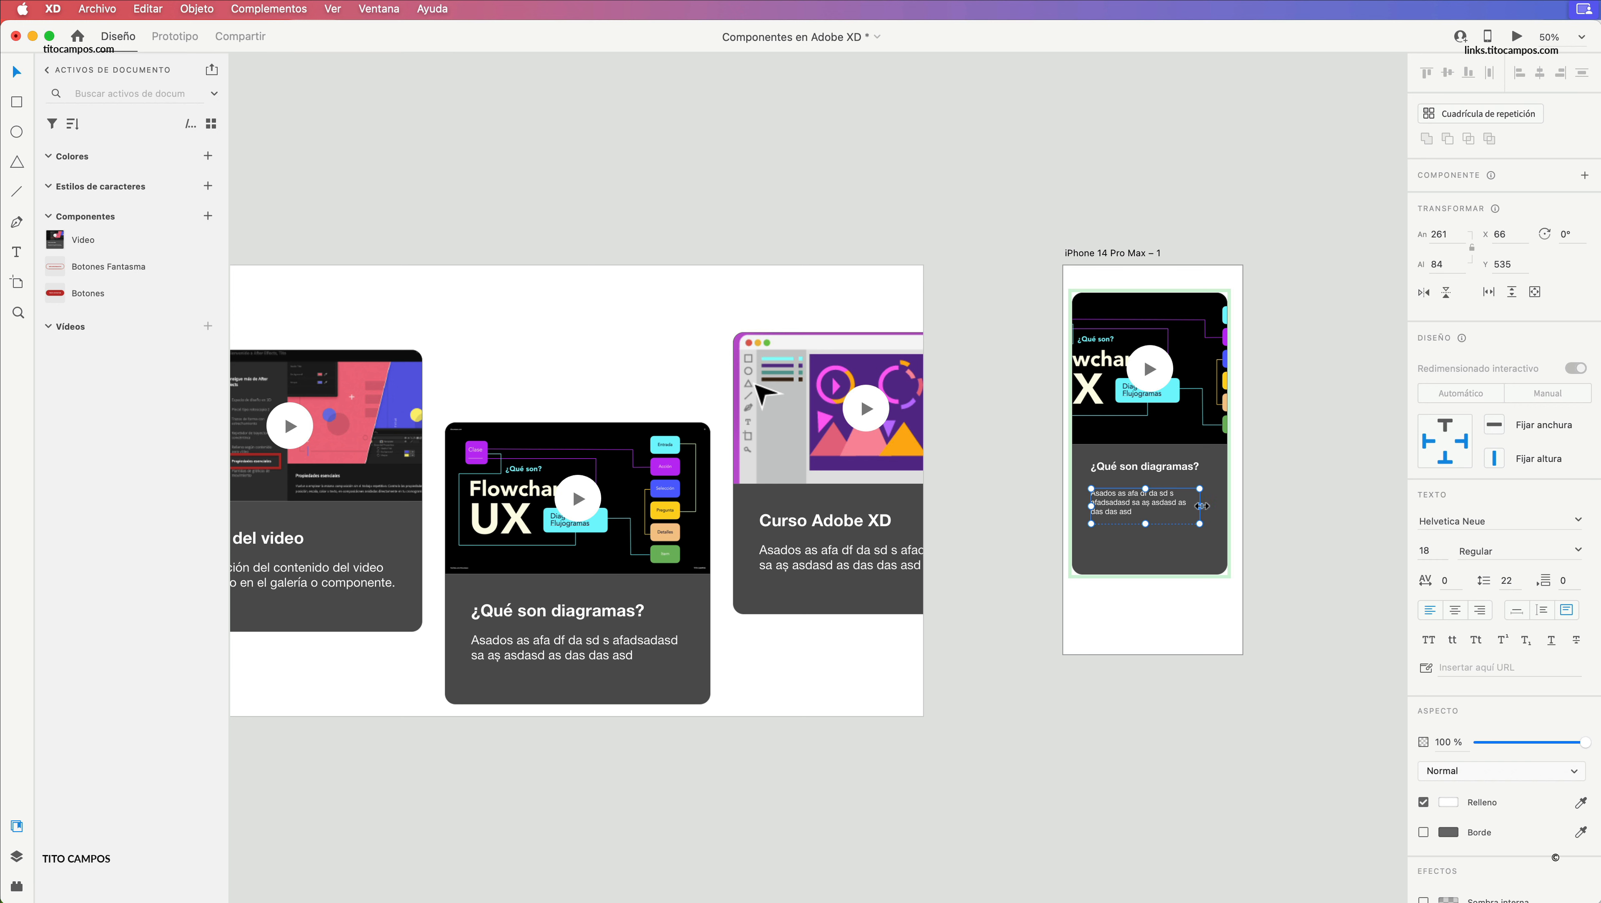
pyautogui.click(1455, 610)
# - Bring the mobile card's description closer to its title and move both texts to about X 85, Y 450, centred on the artboard
pyautogui.click(1163, 471)
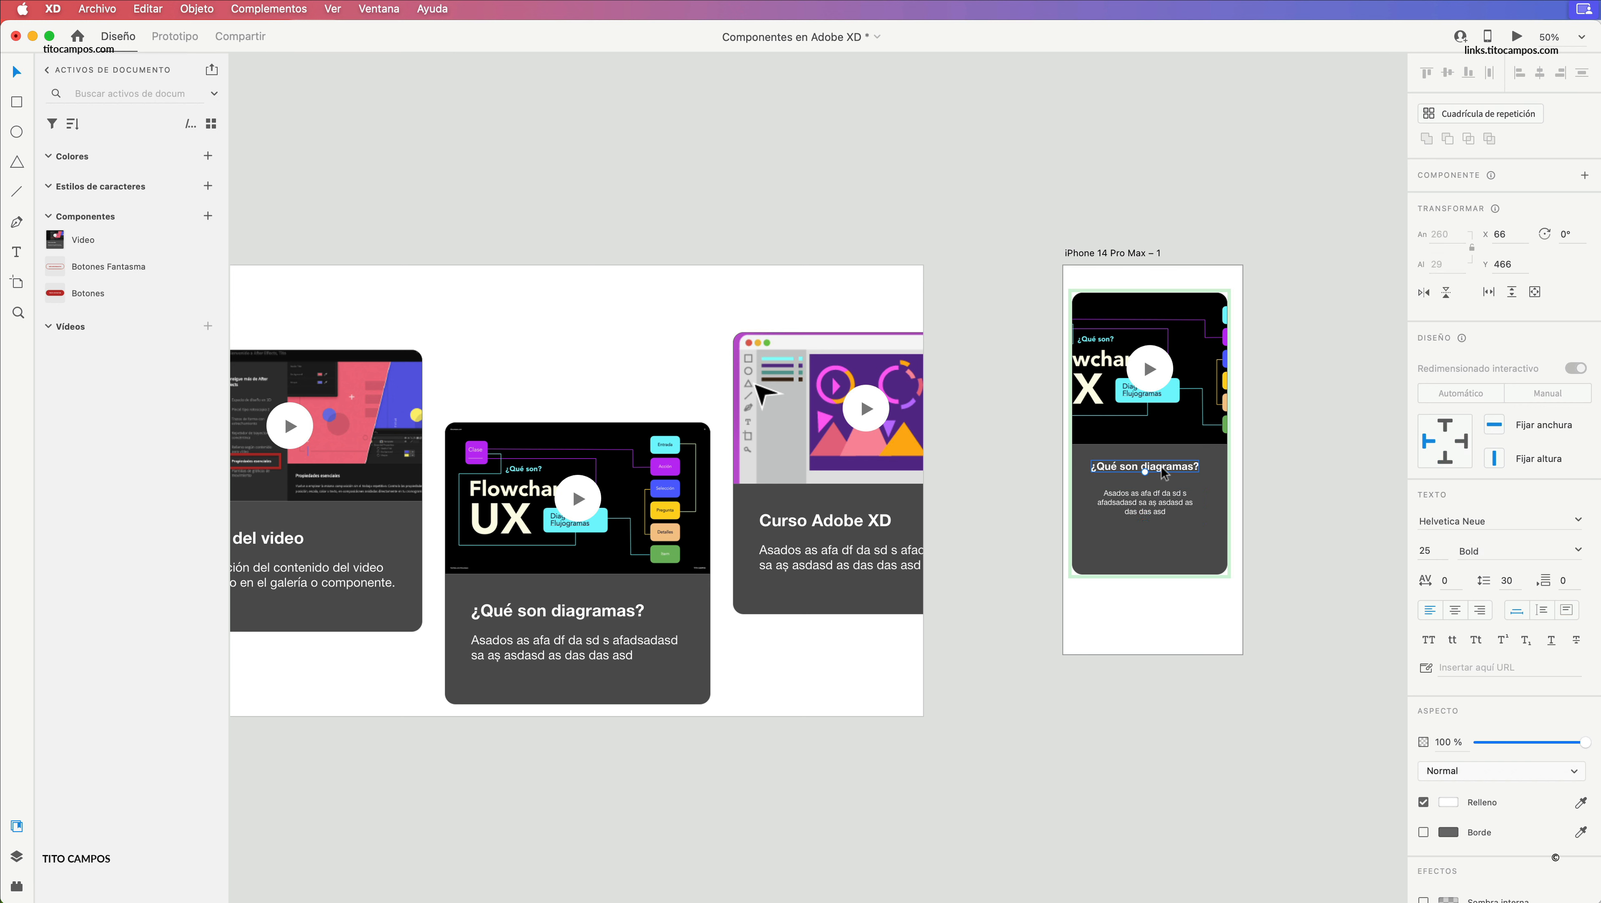
pyautogui.click(1160, 513)
pyautogui.moveTo(1160, 514); pyautogui.dragTo(1166, 495)
pyautogui.keyDown('shift'); pyautogui.click(1165, 471); pyautogui.keyUp('shift')
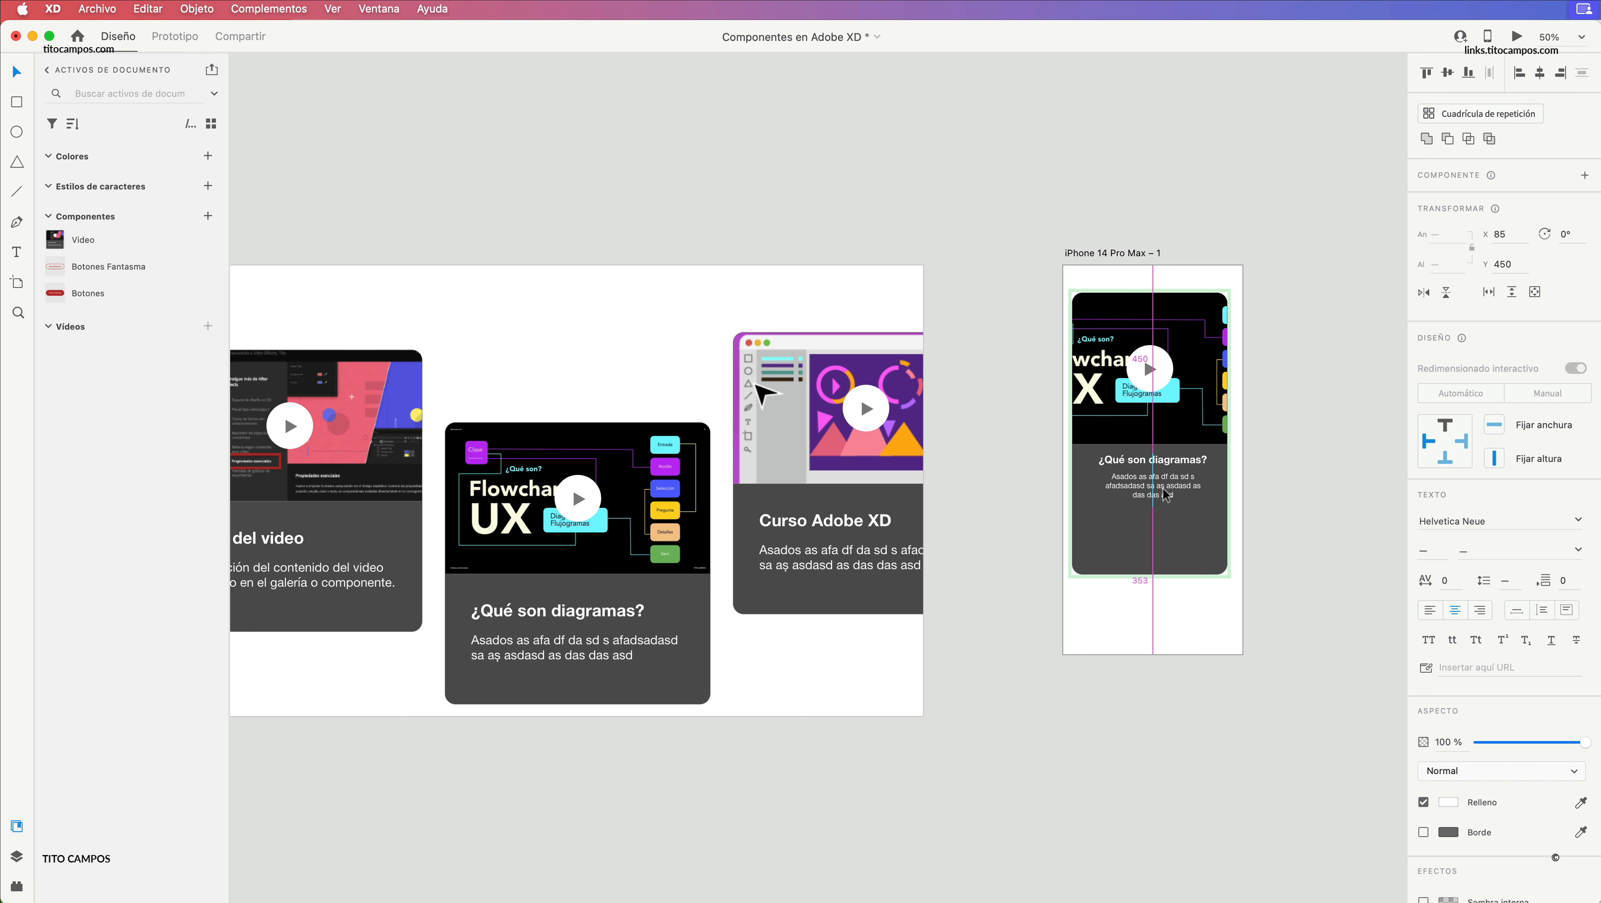
# - Shorten the mobile card's dark background to about 545 px tall and move the whole card closer to the artboard's upper edge
pyautogui.click(1154, 557)
pyautogui.moveTo(1151, 575); pyautogui.dragTo(1158, 519)
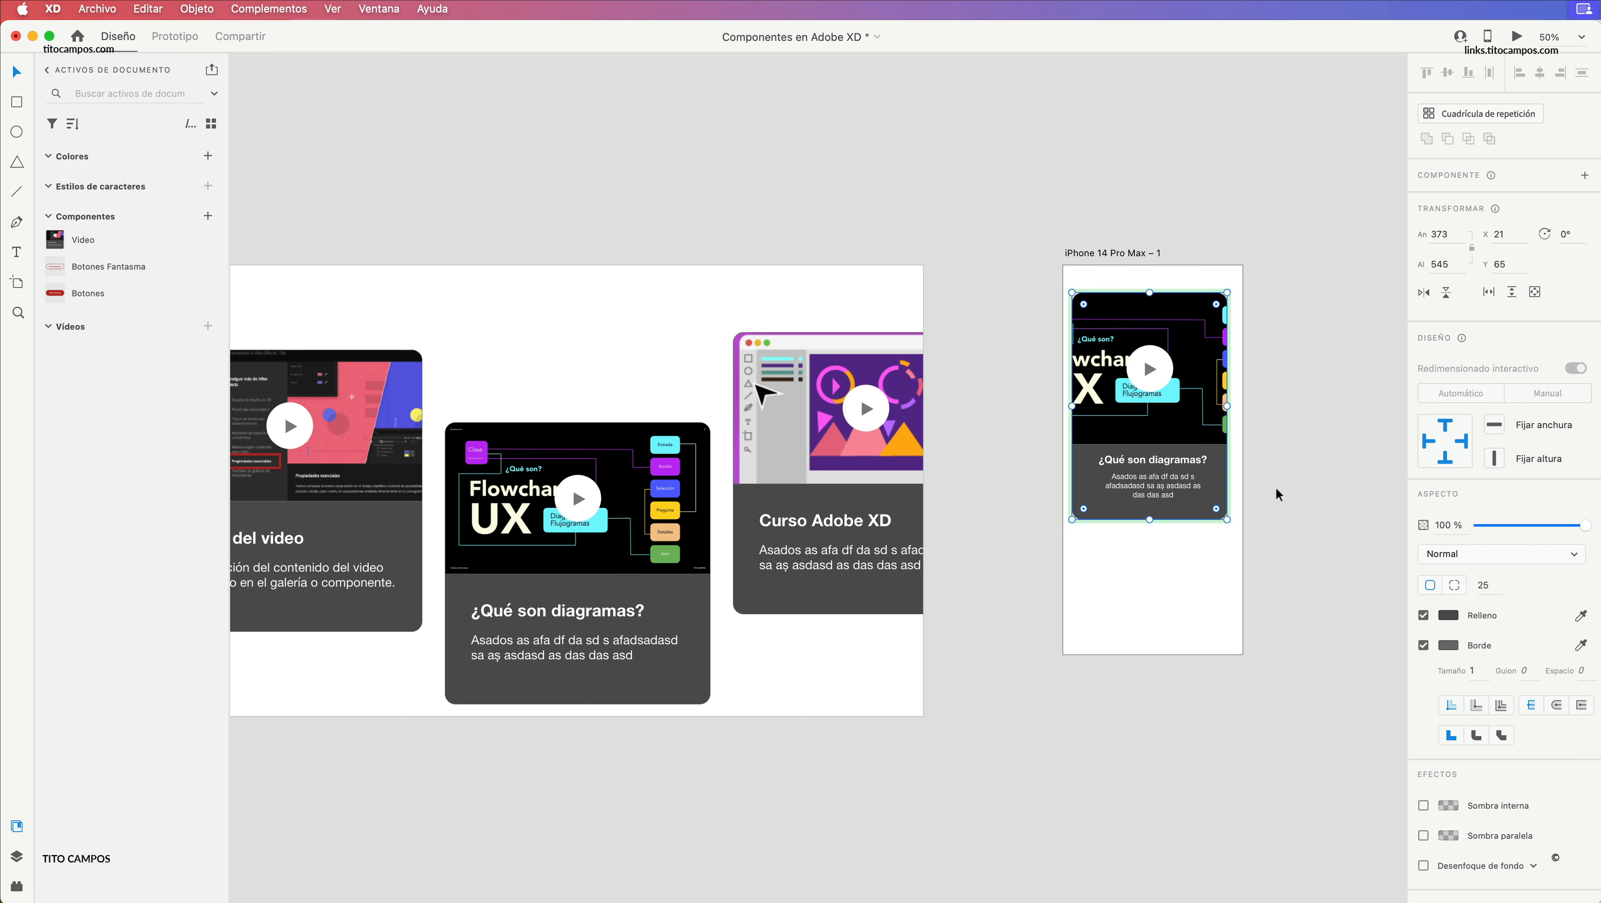
pyautogui.click(1277, 494)
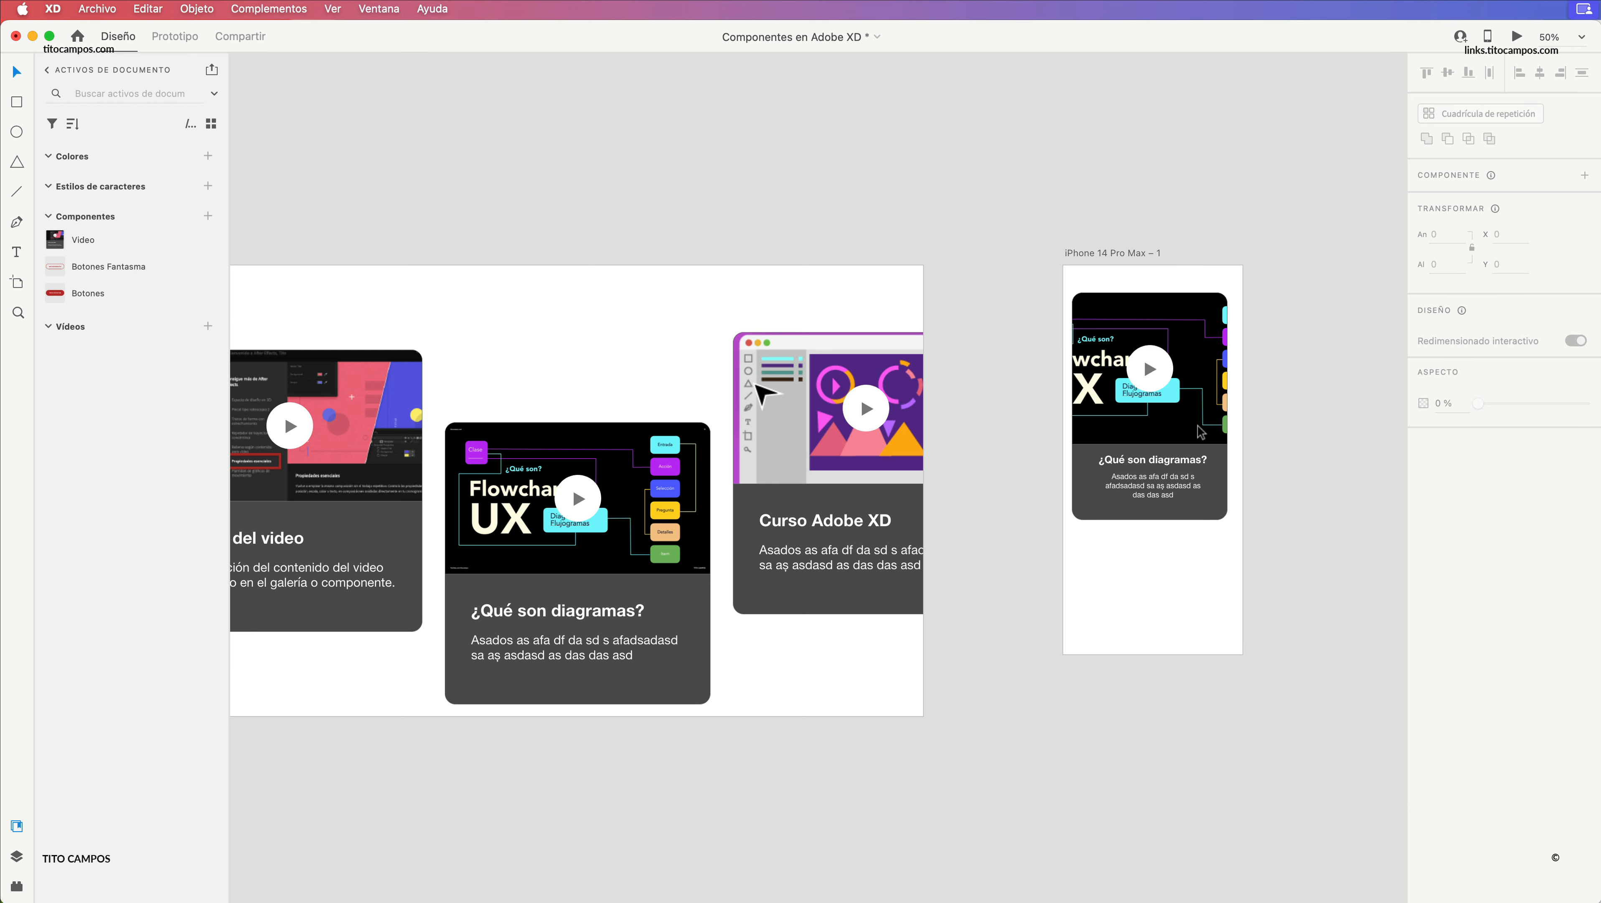
pyautogui.moveTo(1197, 424); pyautogui.dragTo(1201, 410)
pyautogui.click(1282, 408)
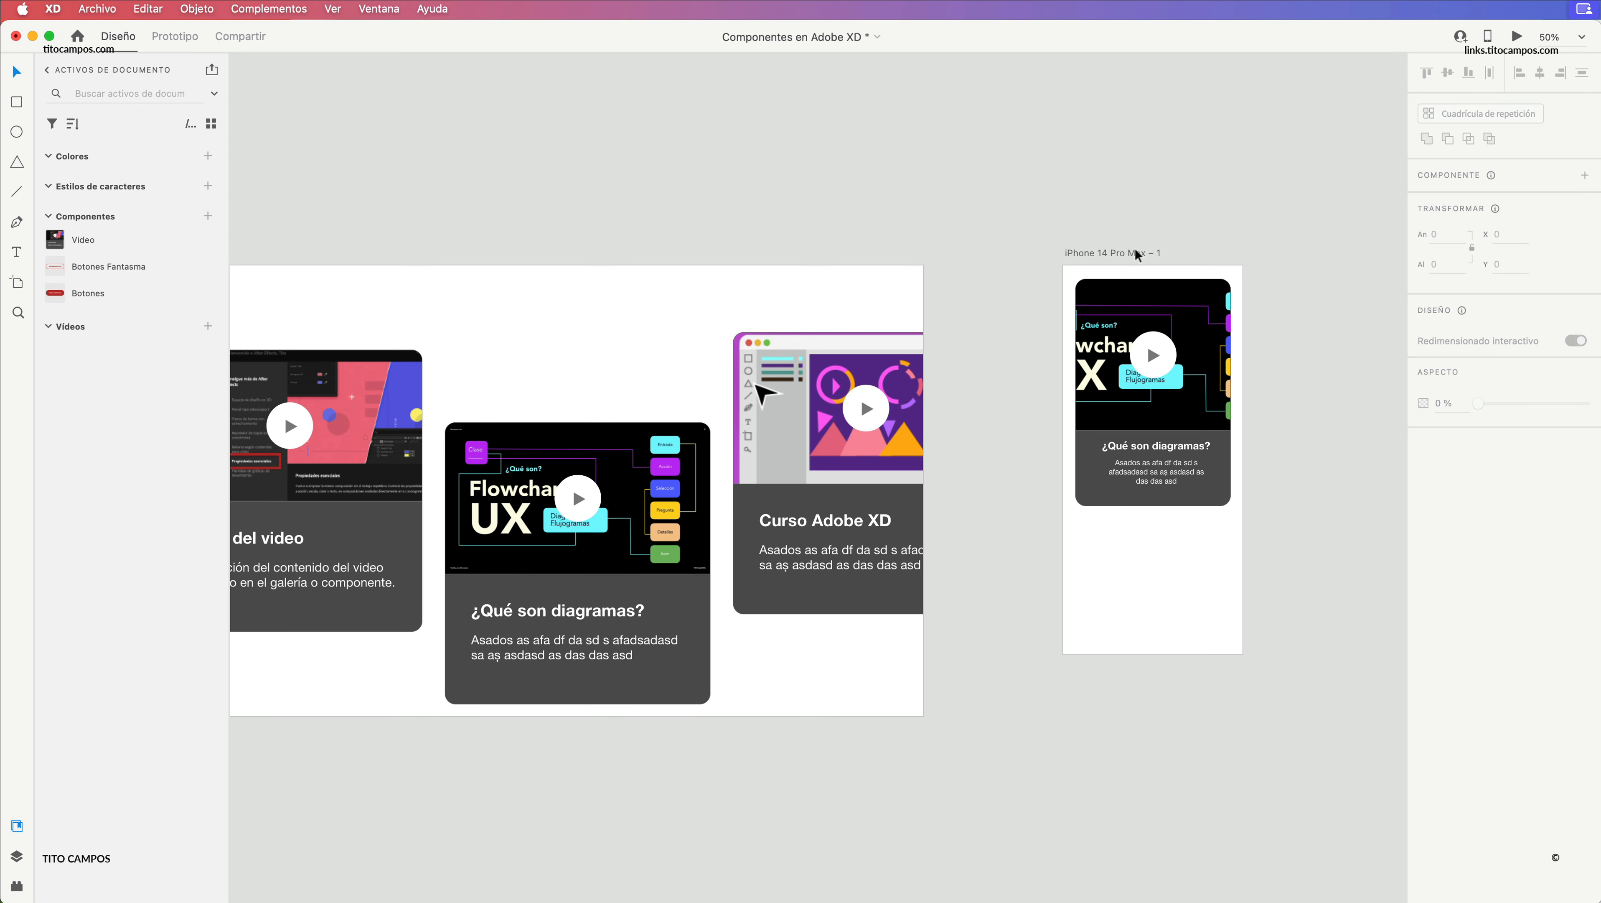
# - Extend the iPhone 14 Pro Max artboard downward to more than twice its height
pyautogui.click(1102, 253)
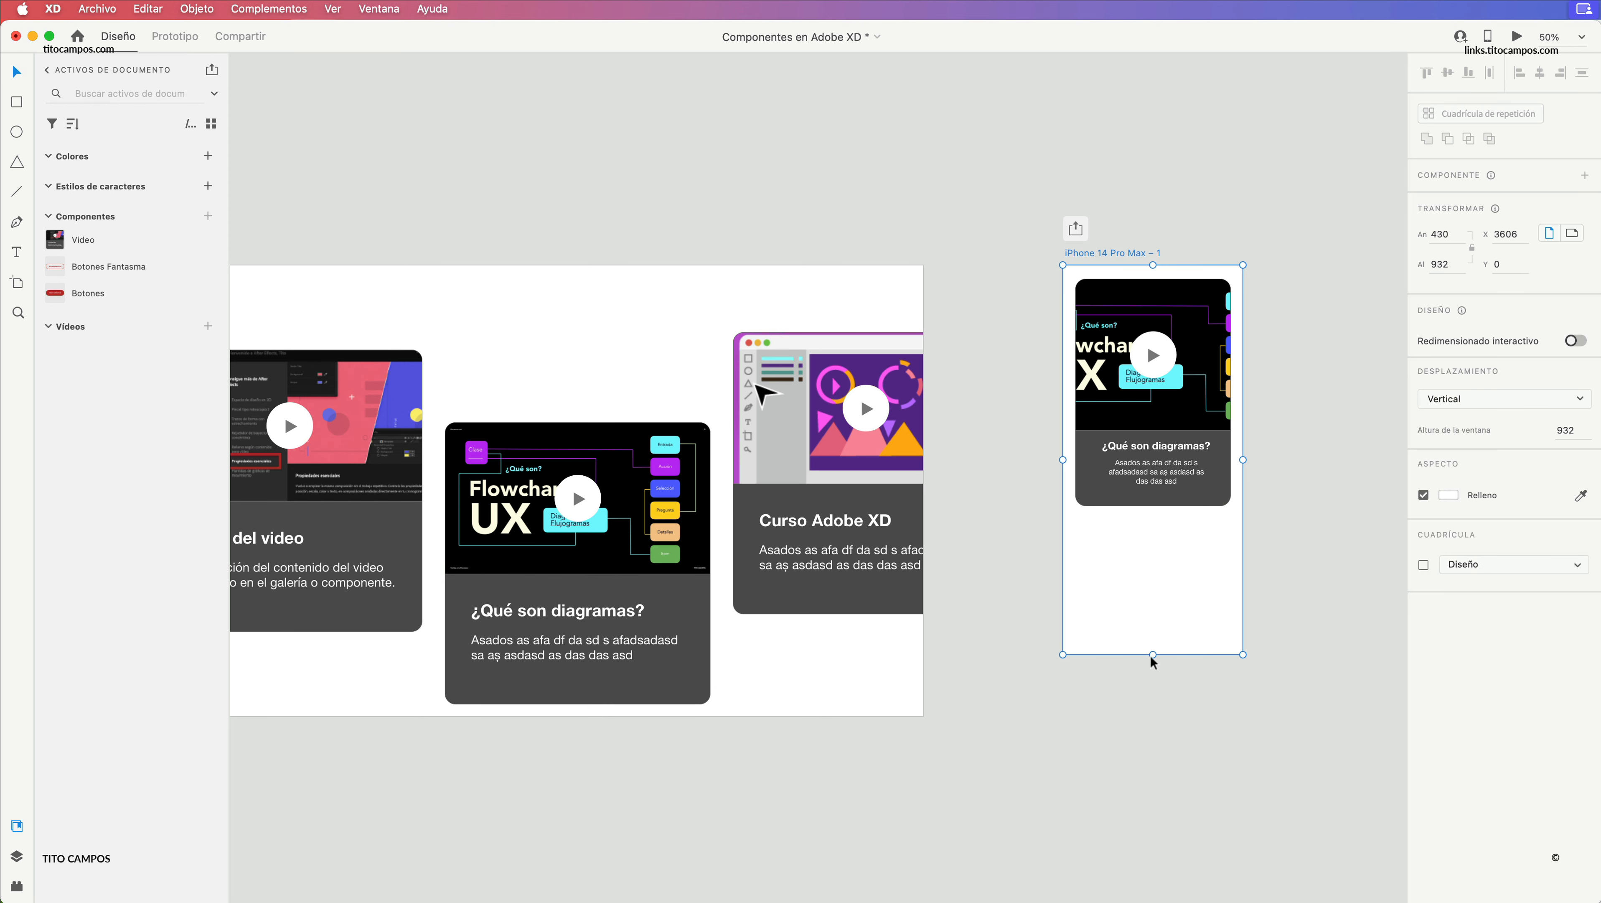
pyautogui.moveTo(1151, 655); pyautogui.dragTo(1142, 901)
pyautogui.scroll(3, 1172, 615)
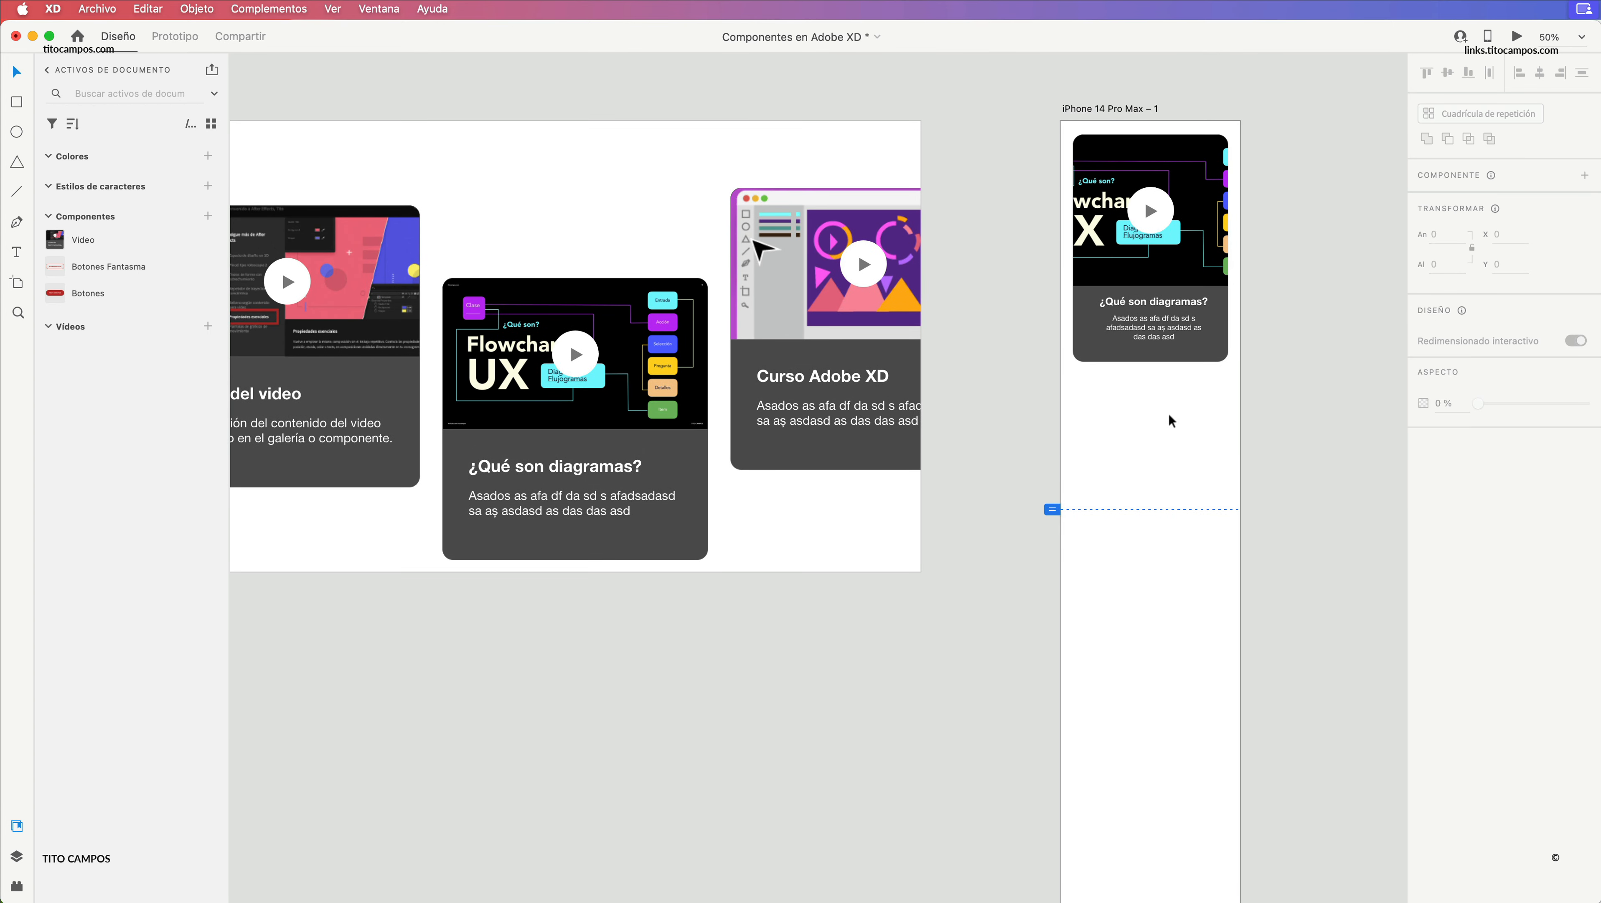
# - Duplicate the mobile card directly below at X 29, Y 609, and paste another copy near the artboard's lower end at about X 29, Y 1497
pyautogui.click(1158, 308)
pyautogui.moveTo(1160, 211); pyautogui.dragTo(1196, 452)
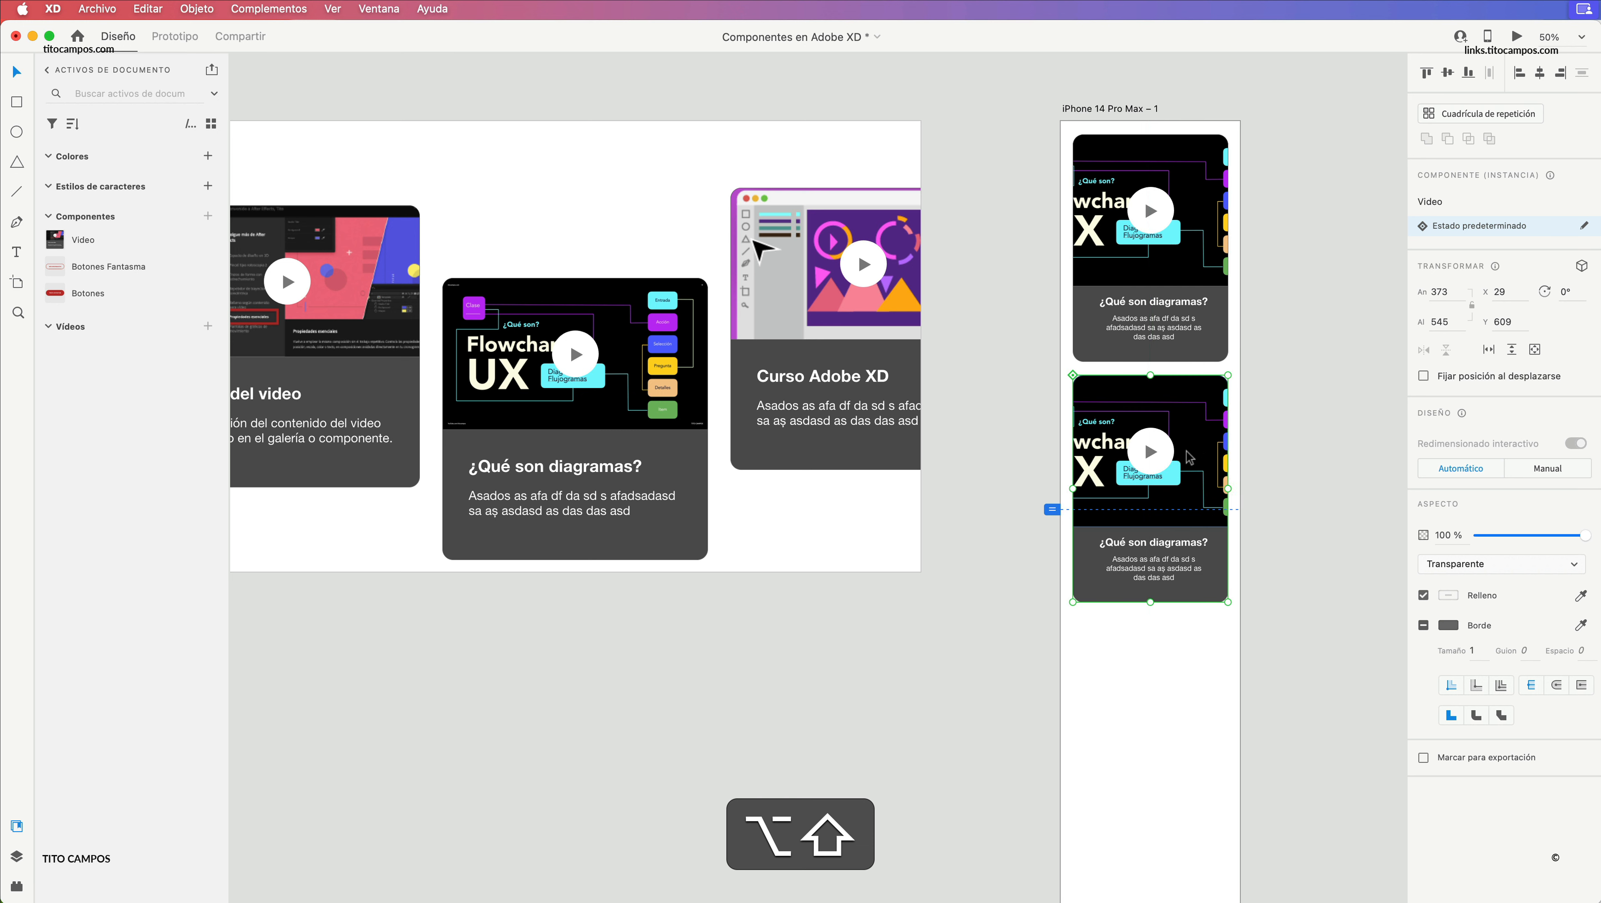
pyautogui.press('super')
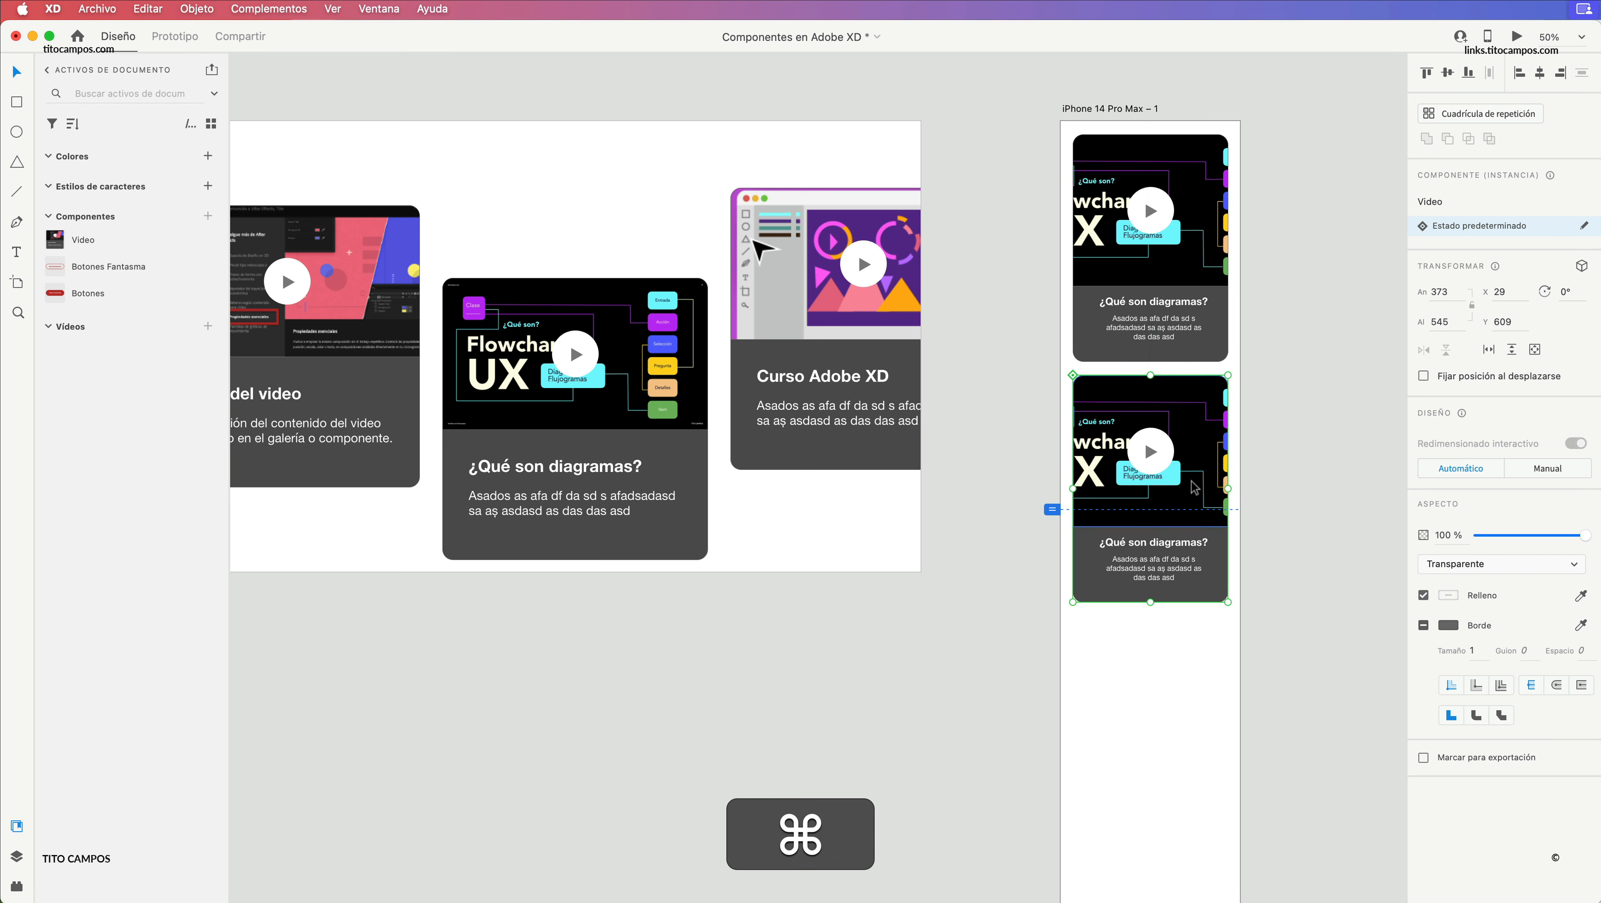
pyautogui.press('super+c')
pyautogui.press('super+v')
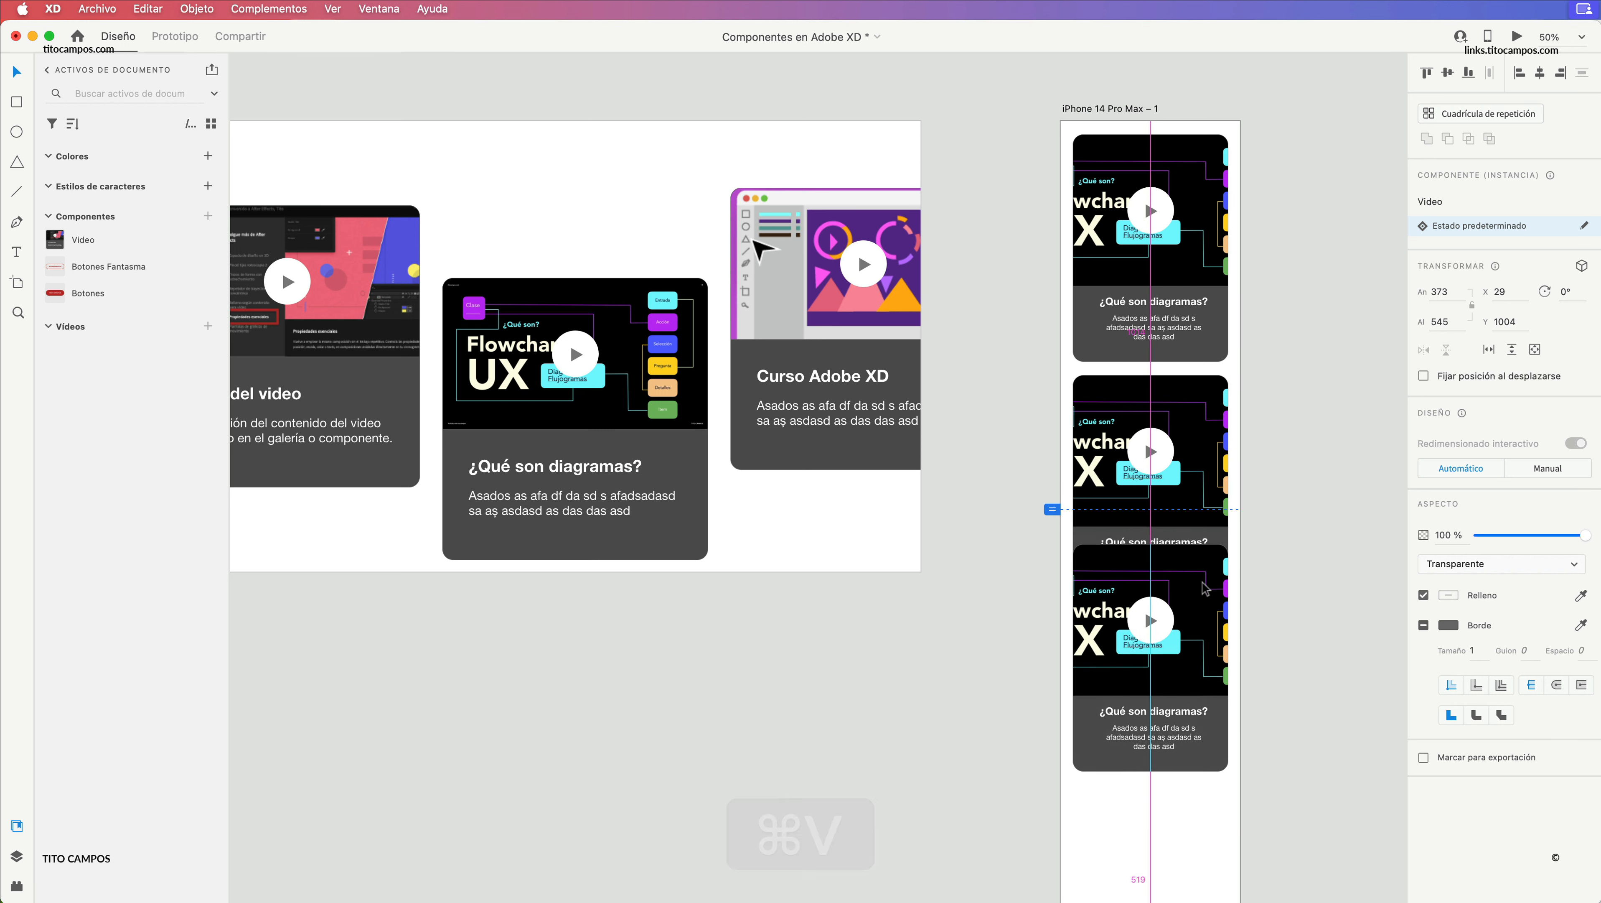
pyautogui.moveTo(1204, 588); pyautogui.dragTo(1205, 651)
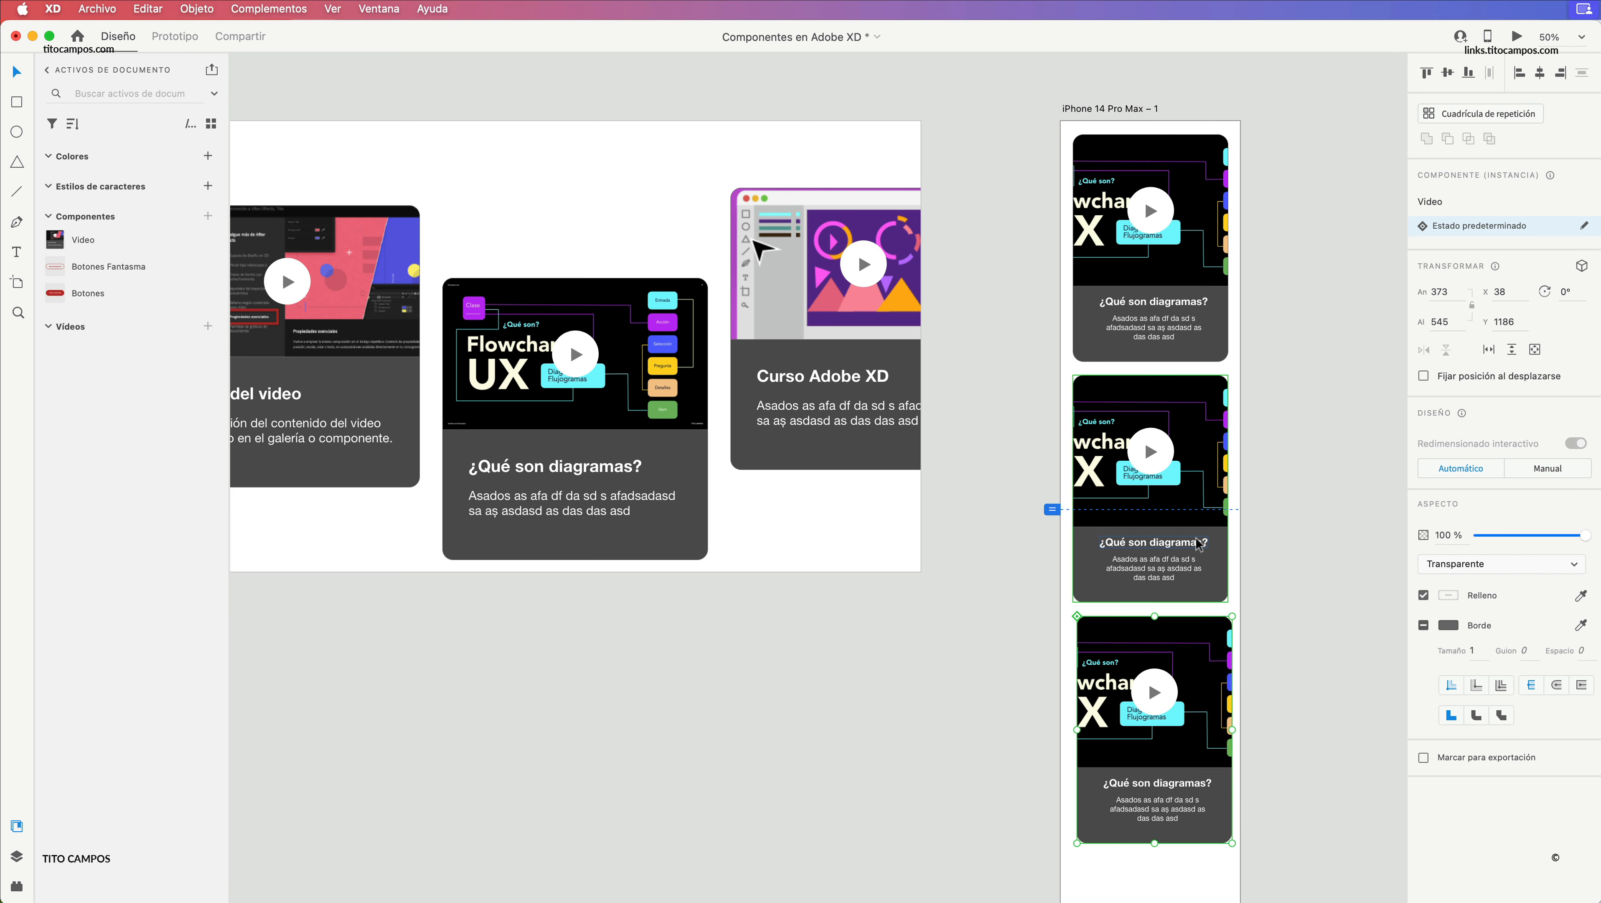
pyautogui.scroll(-5, 1198, 544)
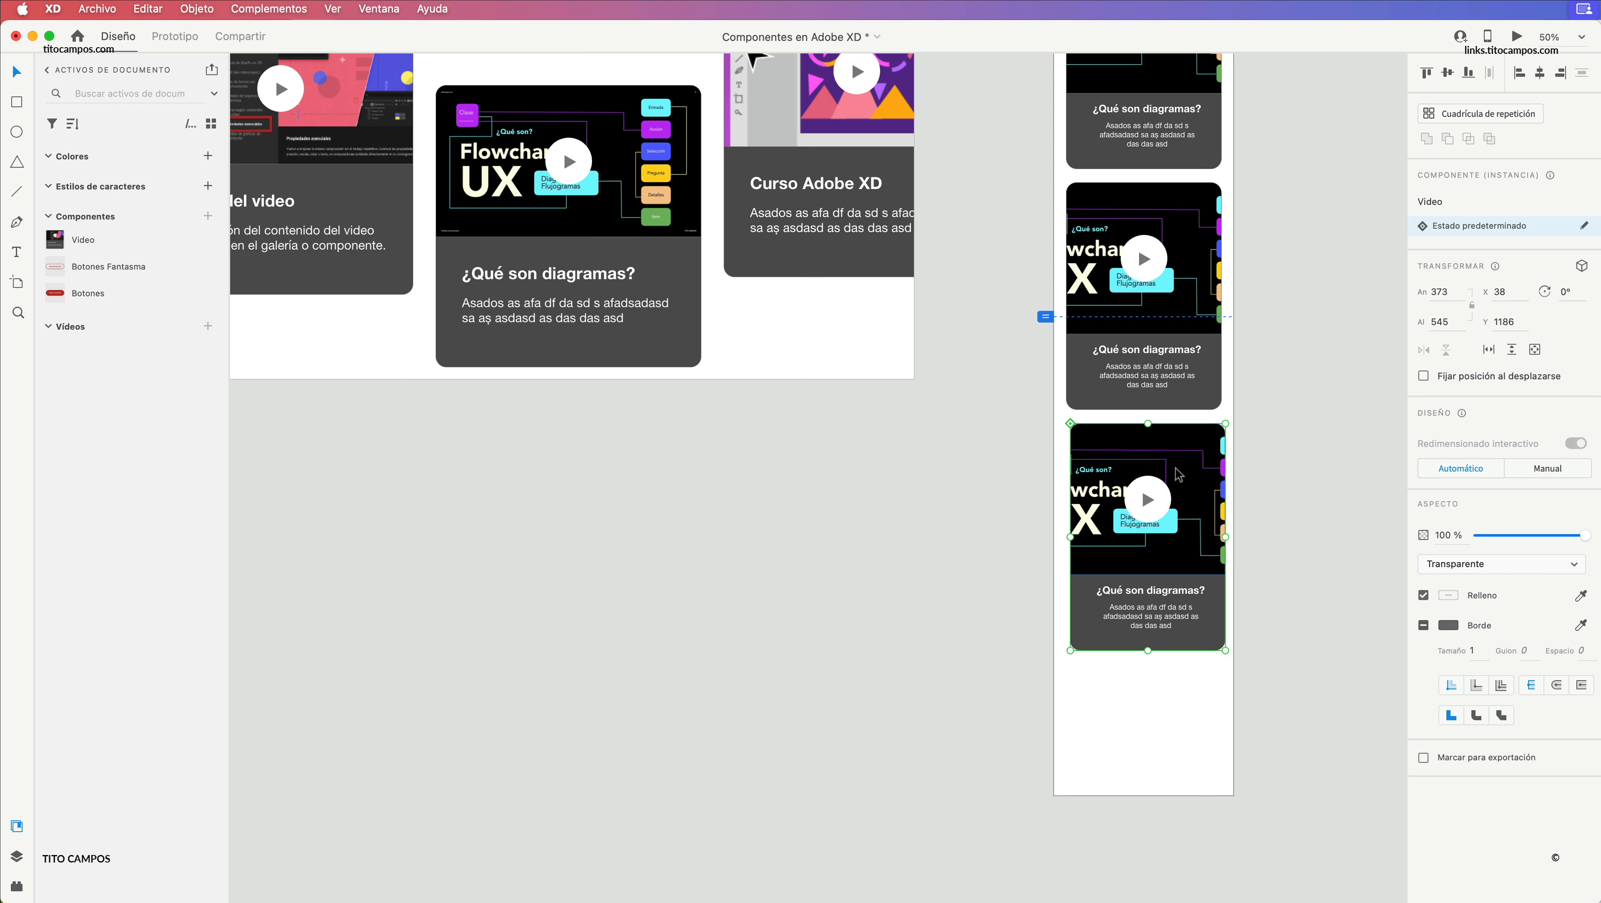
pyautogui.moveTo(1179, 474); pyautogui.dragTo(1176, 607)
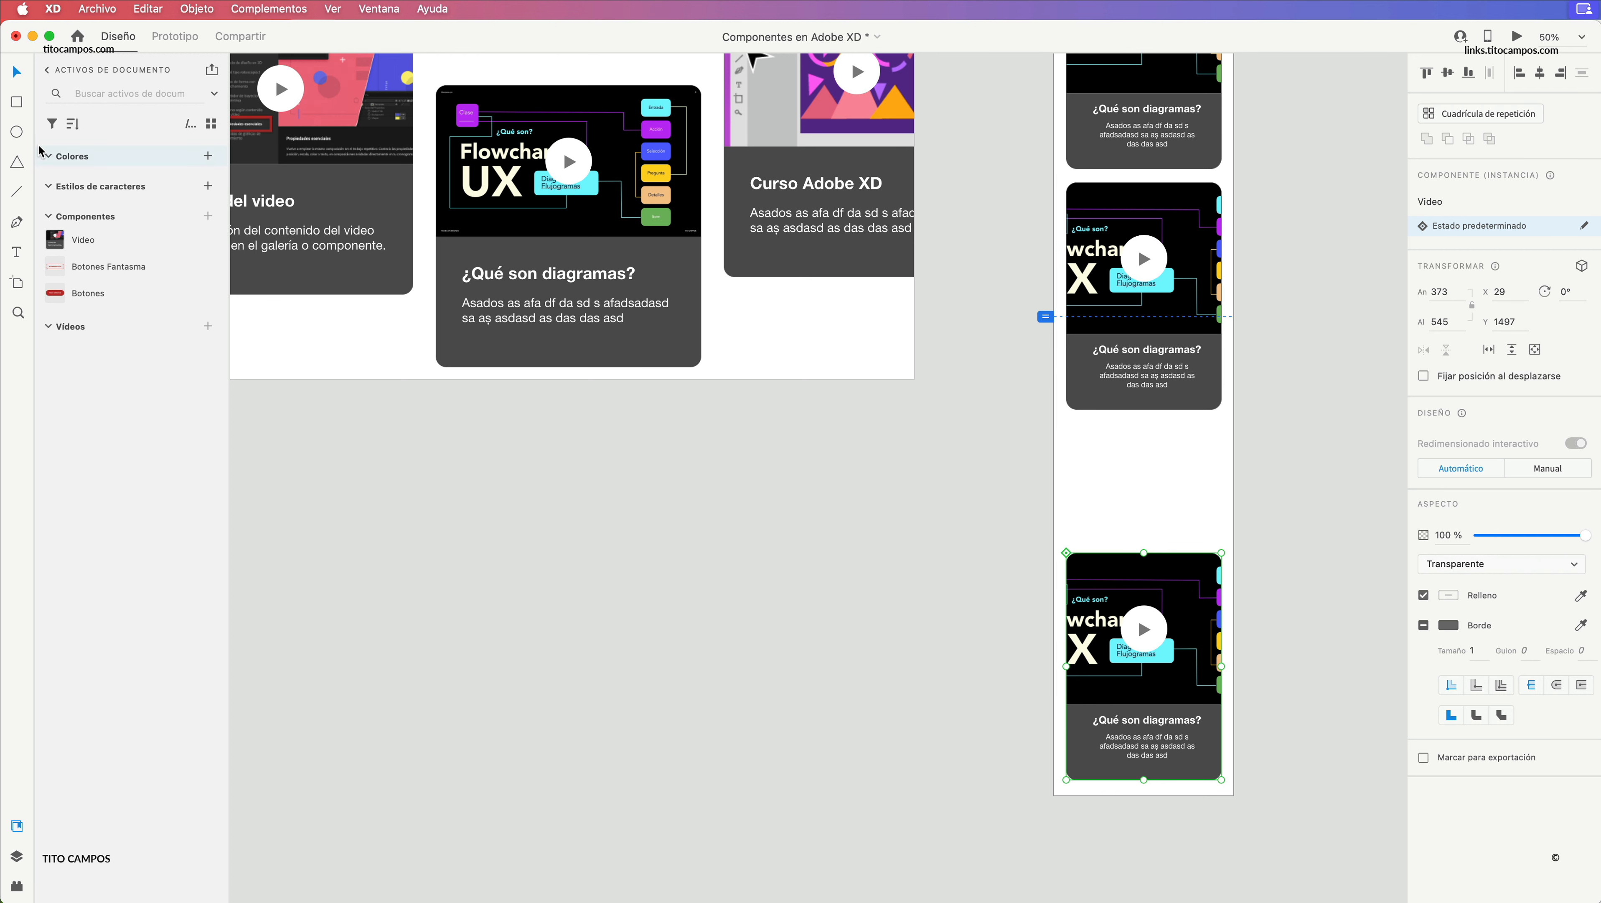
# - Add an area text about 322 px wide at X 46, Y 1214, between the two lower mobile cards, and fill it with placeholder text
pyautogui.click(16, 253)
pyautogui.moveTo(1074, 435); pyautogui.dragTo(1207, 521)
pyautogui.write('asd asd ')
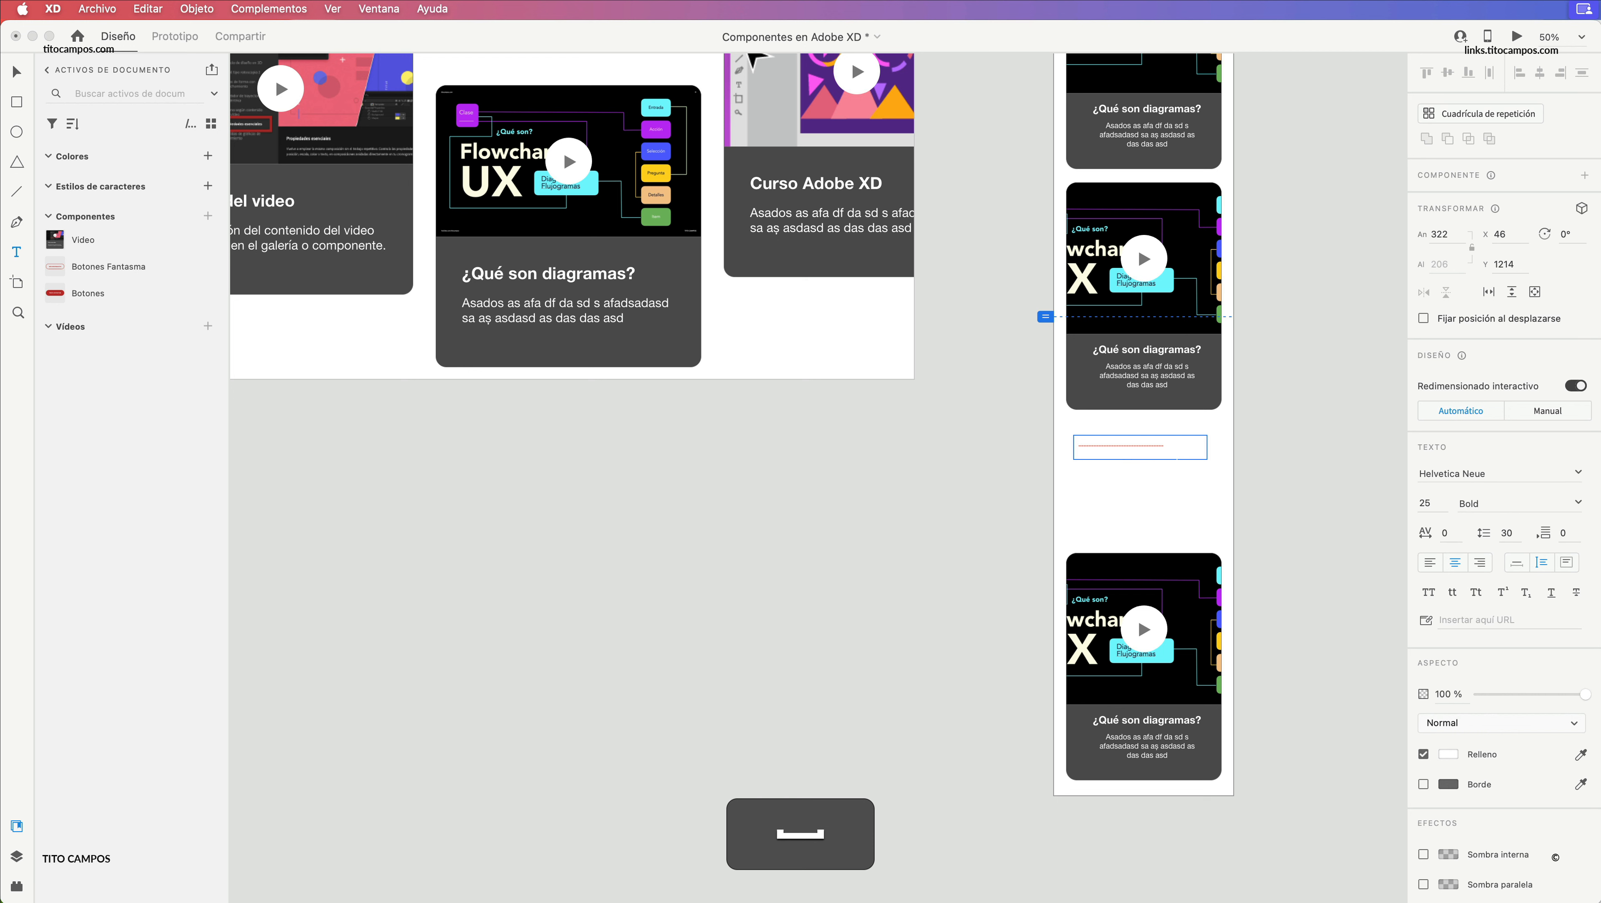
pyautogui.write('as')
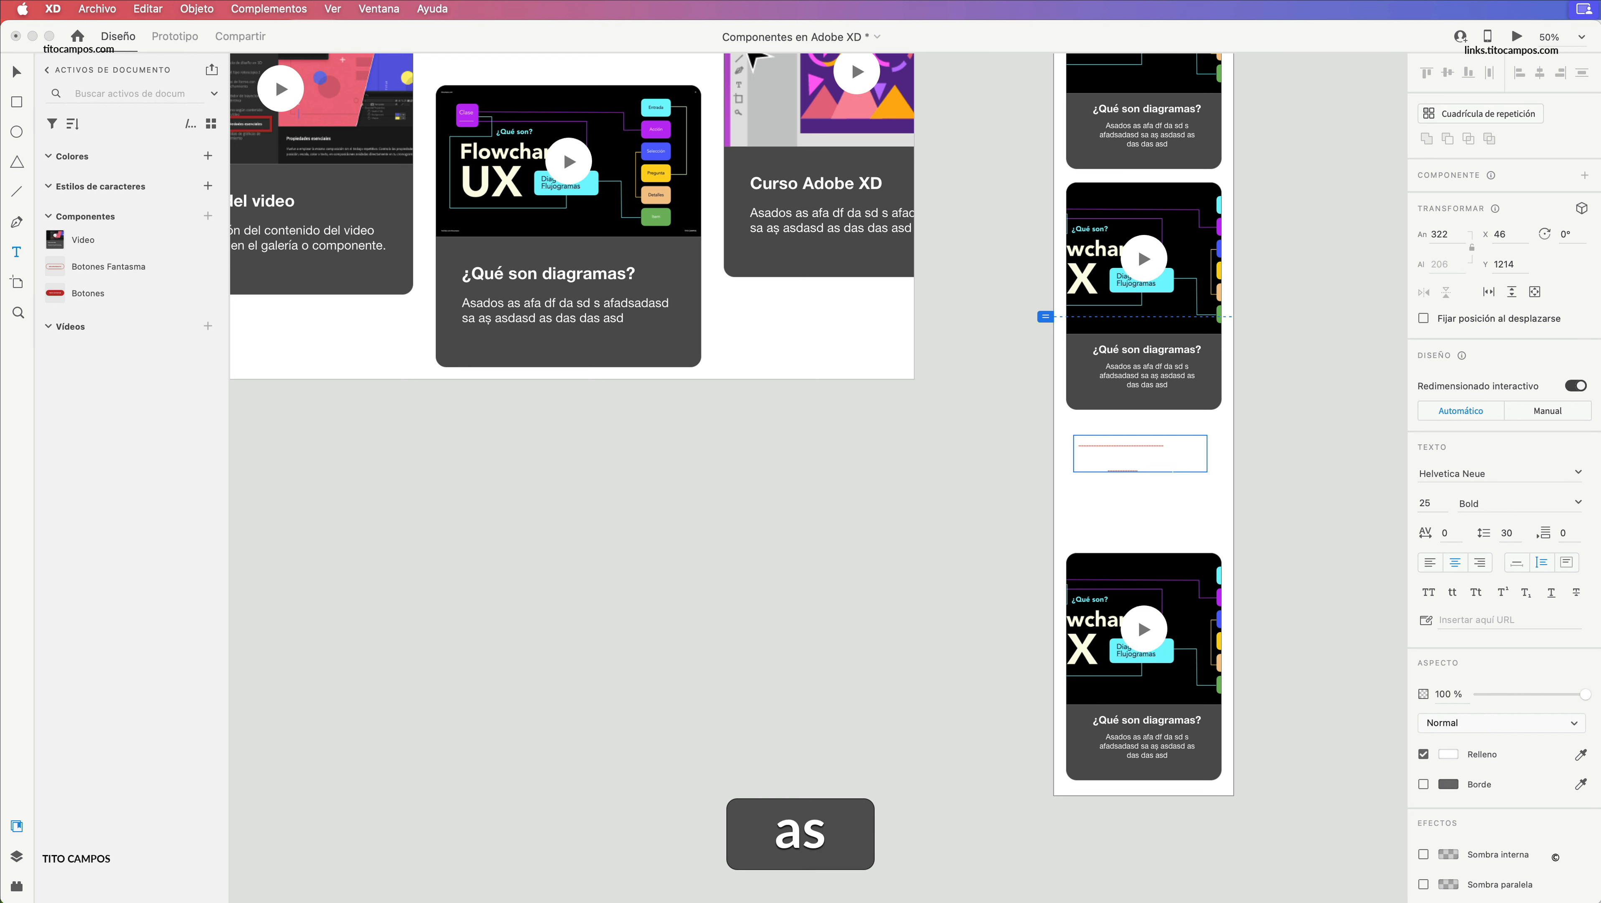
pyautogui.write('d')
# - Recolor the whole placeholder paragraph to black #000000 and change its font weight to Regular
pyautogui.press('super+a')
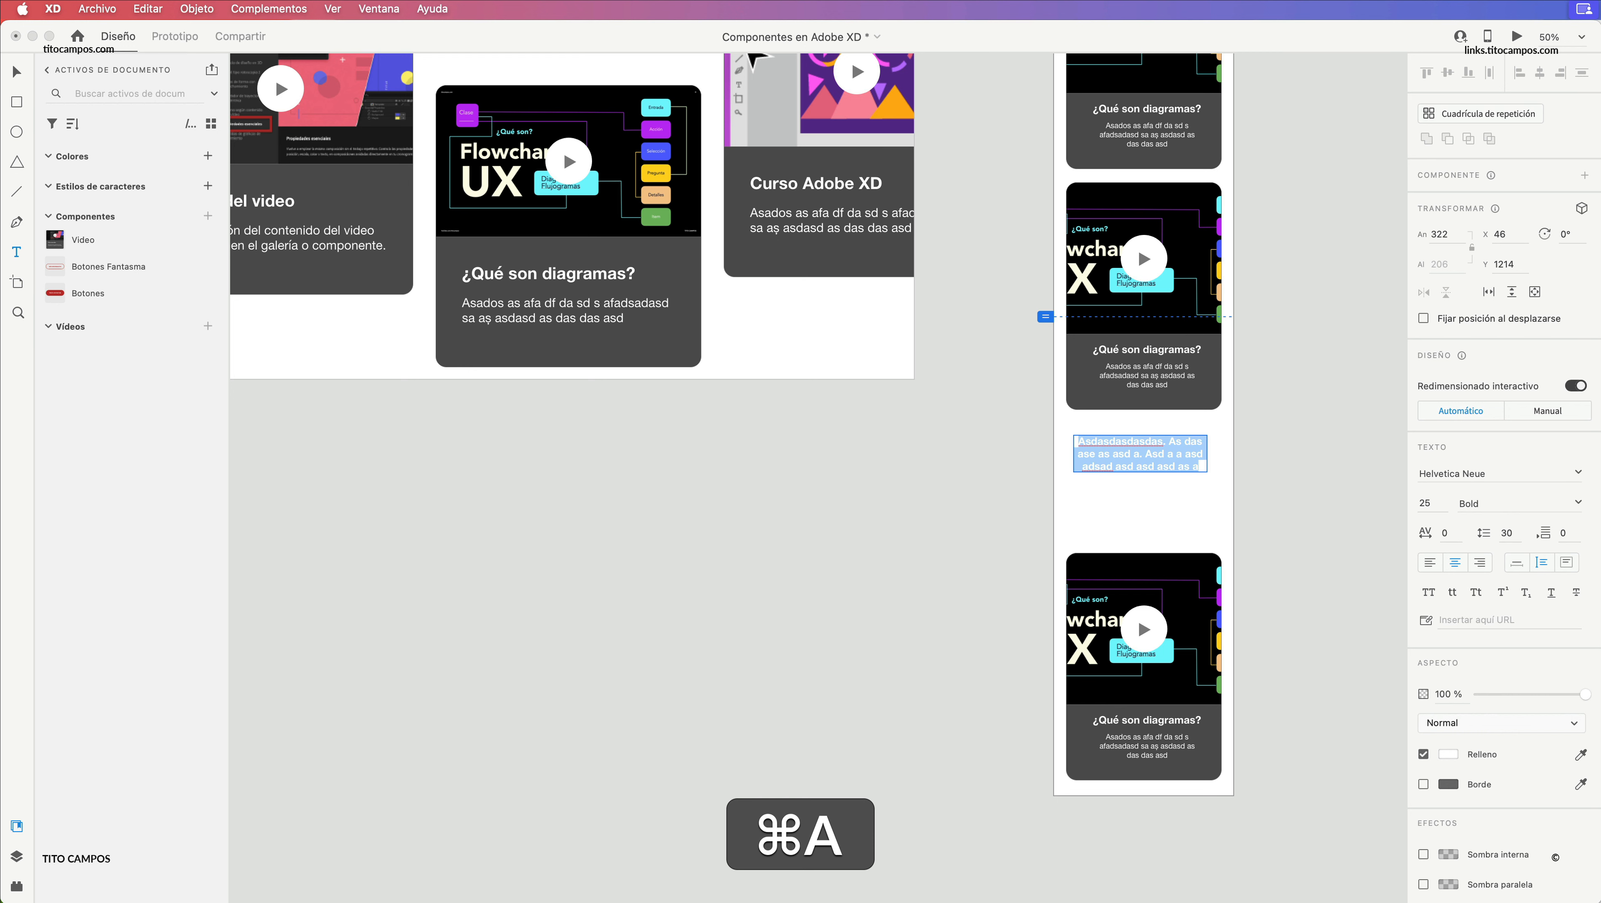
pyautogui.click(1448, 755)
pyautogui.moveTo(1303, 706); pyautogui.dragTo(1249, 791)
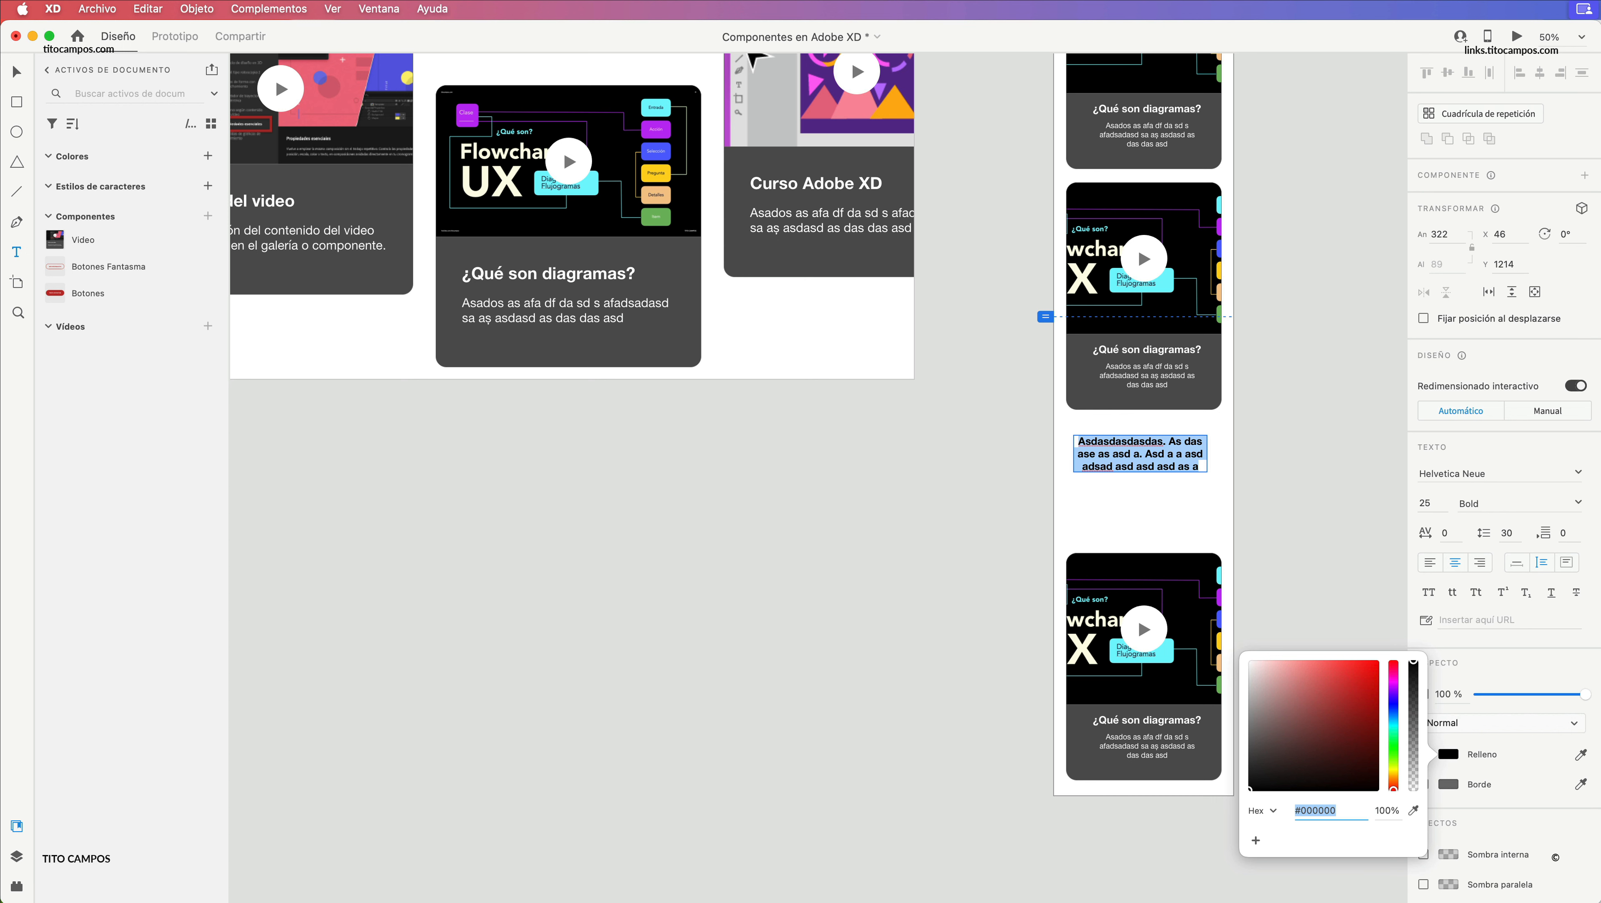
pyautogui.press('Escape')
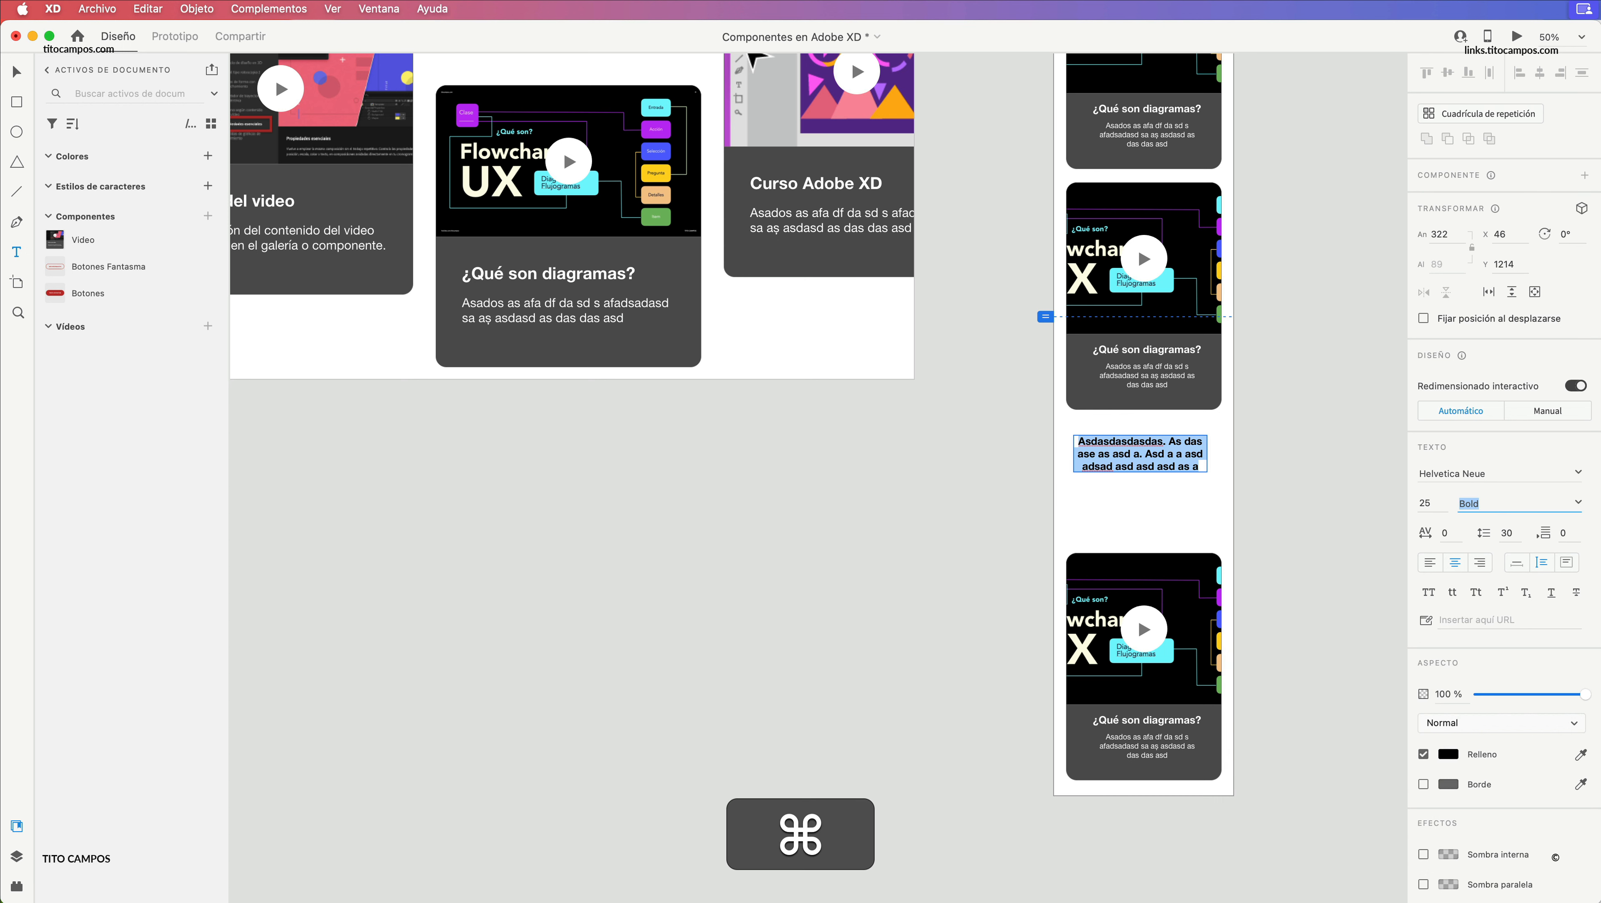
pyautogui.press('super+b')
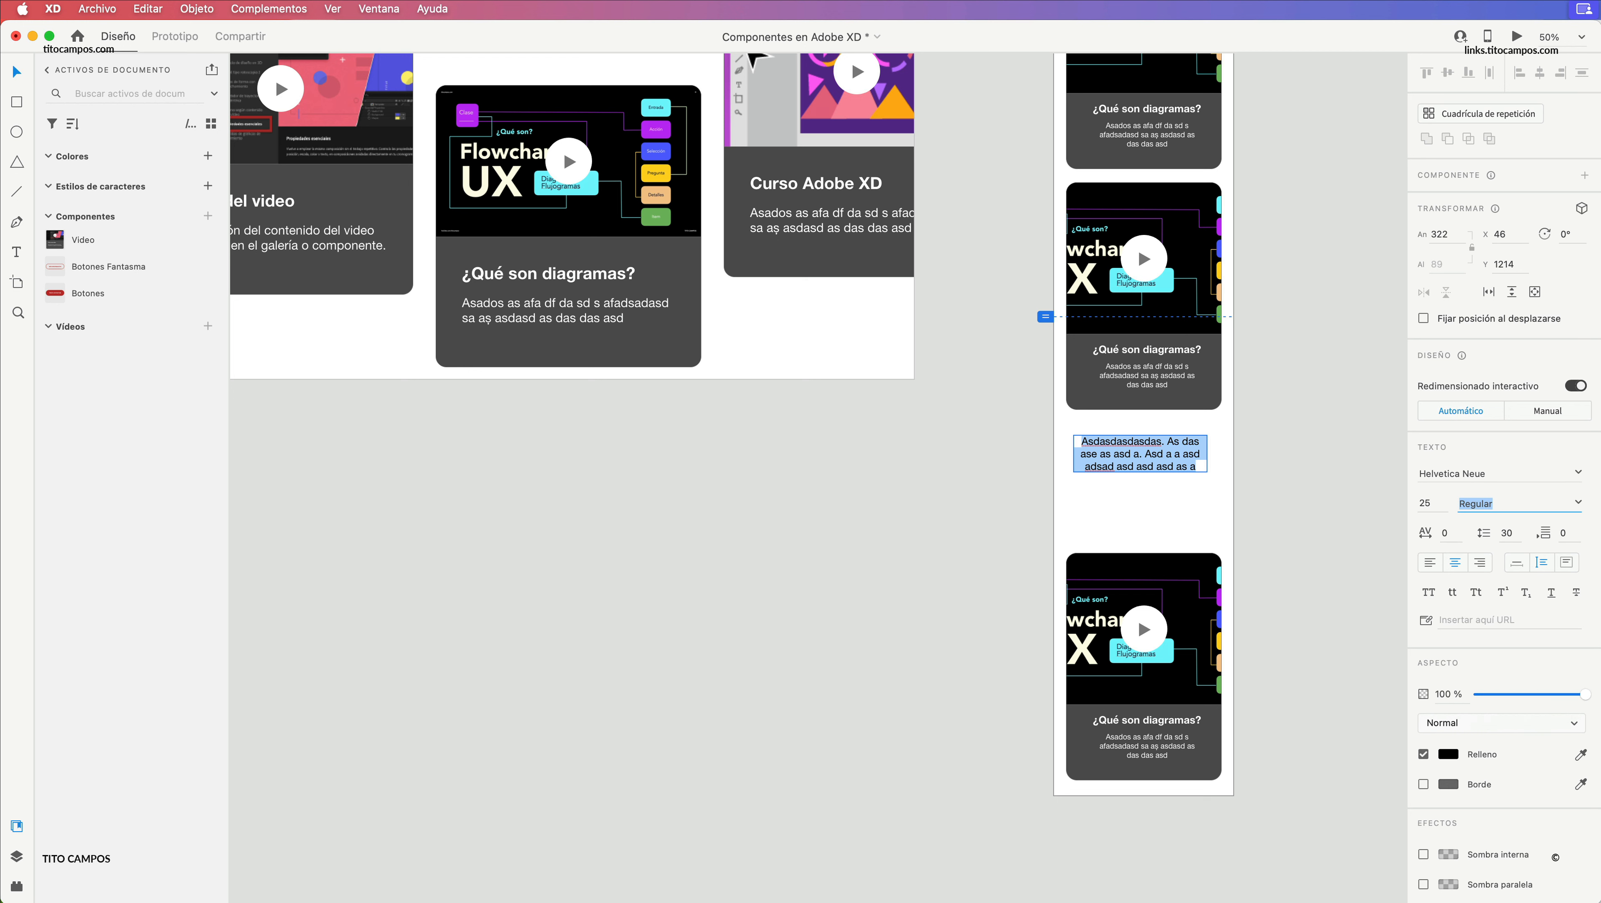
pyautogui.press('Escape')
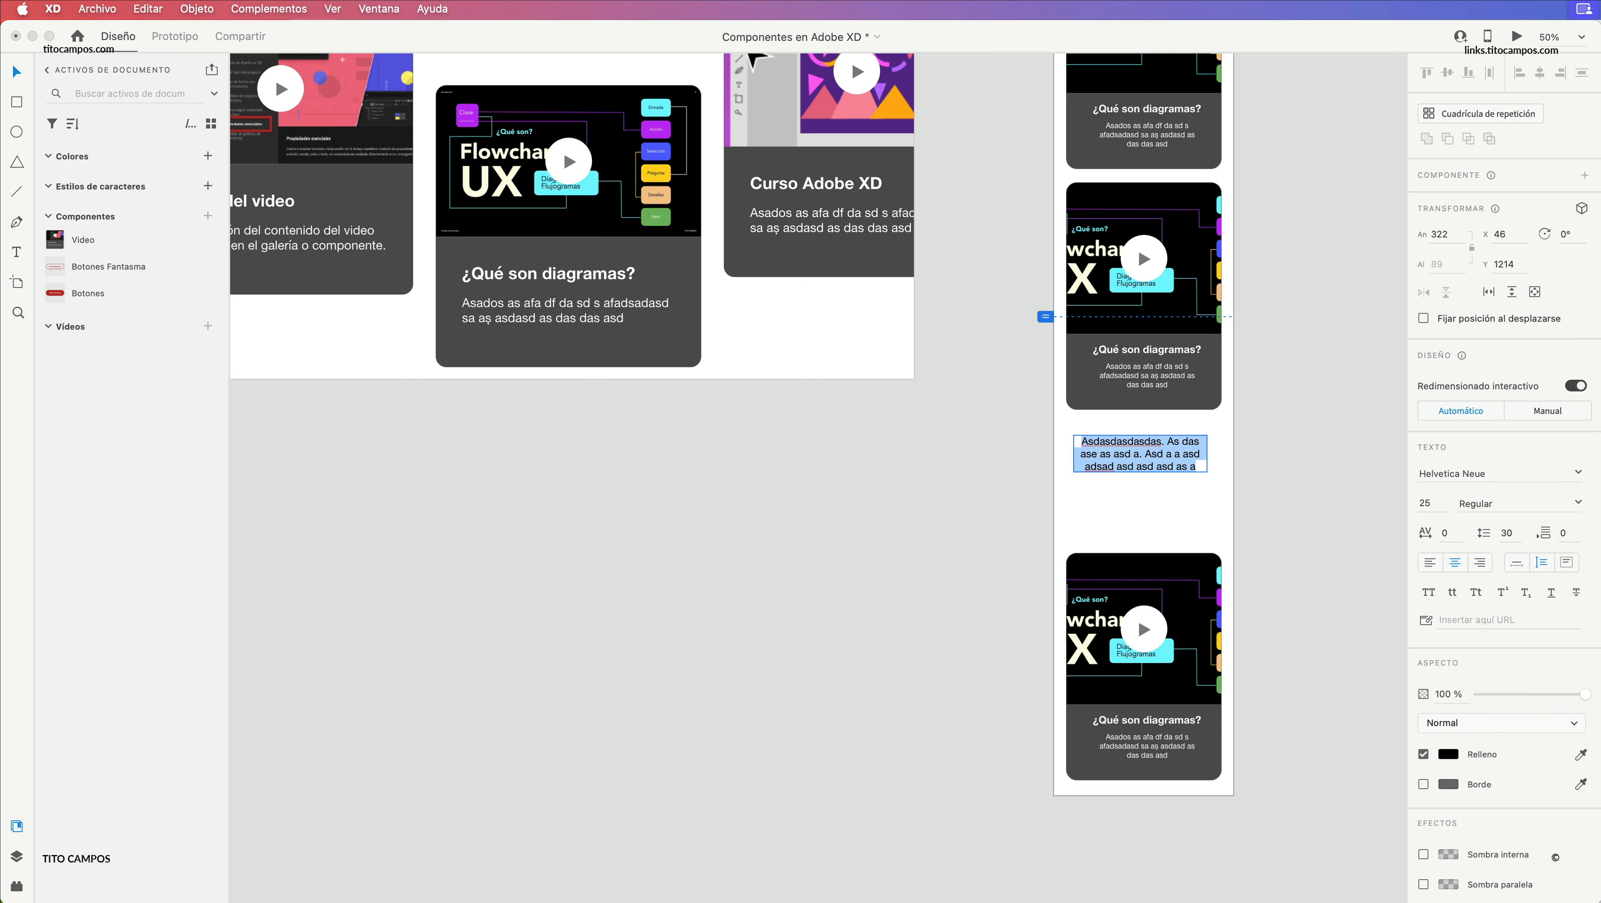
# - Move the lowest mobile card up to Y 1363 and place an instance of the Botones component beneath it
pyautogui.press('Escape')
pyautogui.moveTo(1144, 671); pyautogui.dragTo(1144, 615)
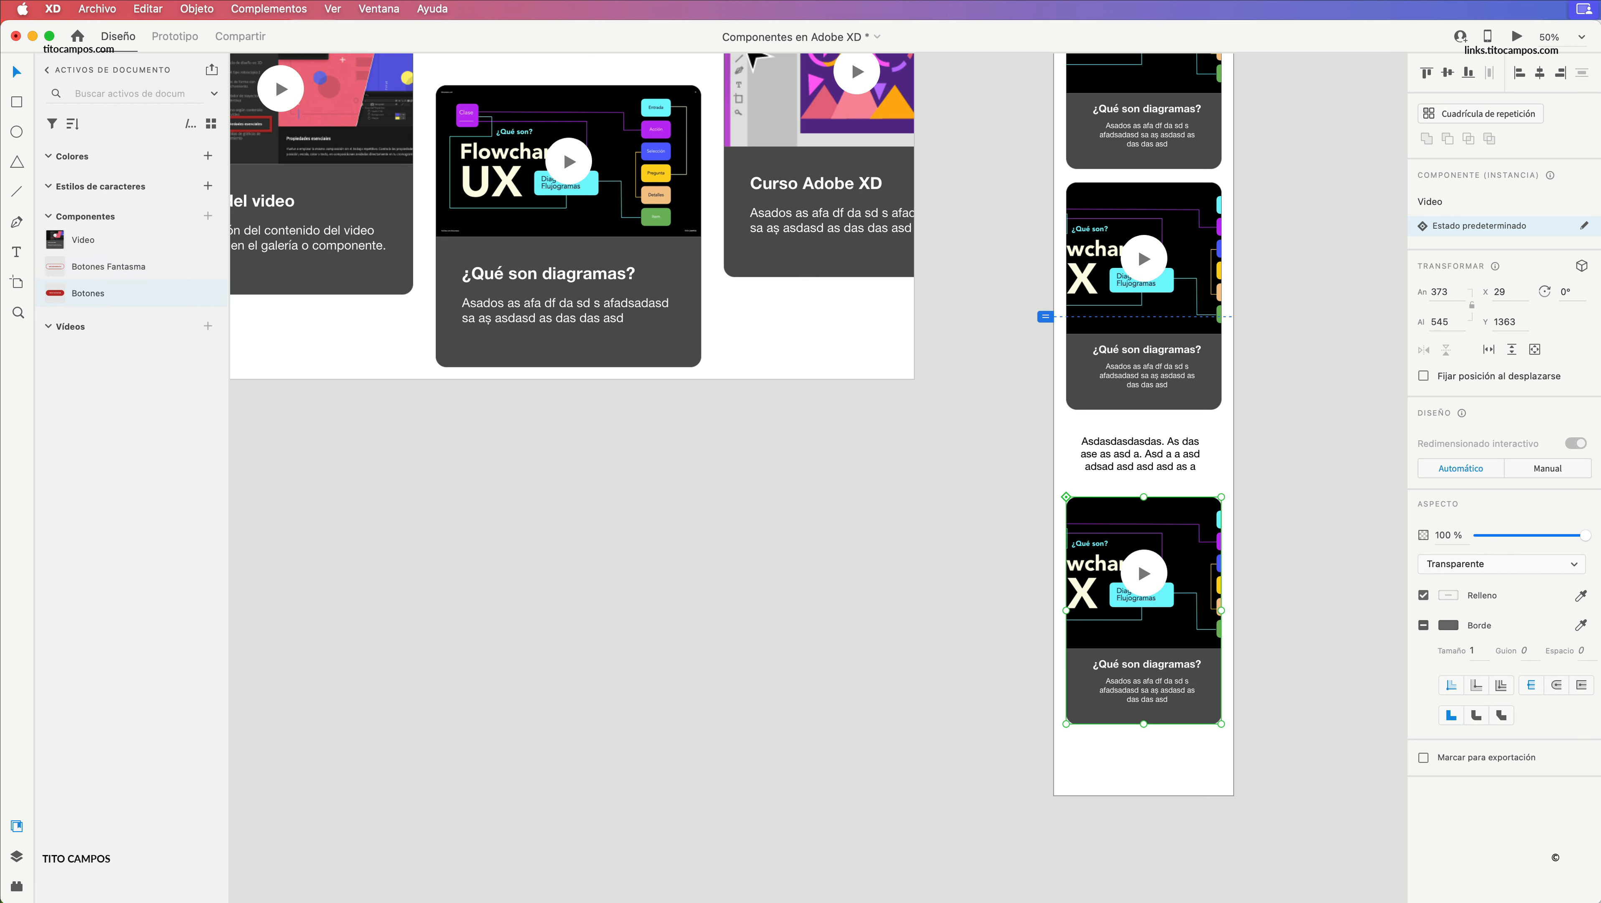
pyautogui.moveTo(88, 292); pyautogui.dragTo(1213, 809)
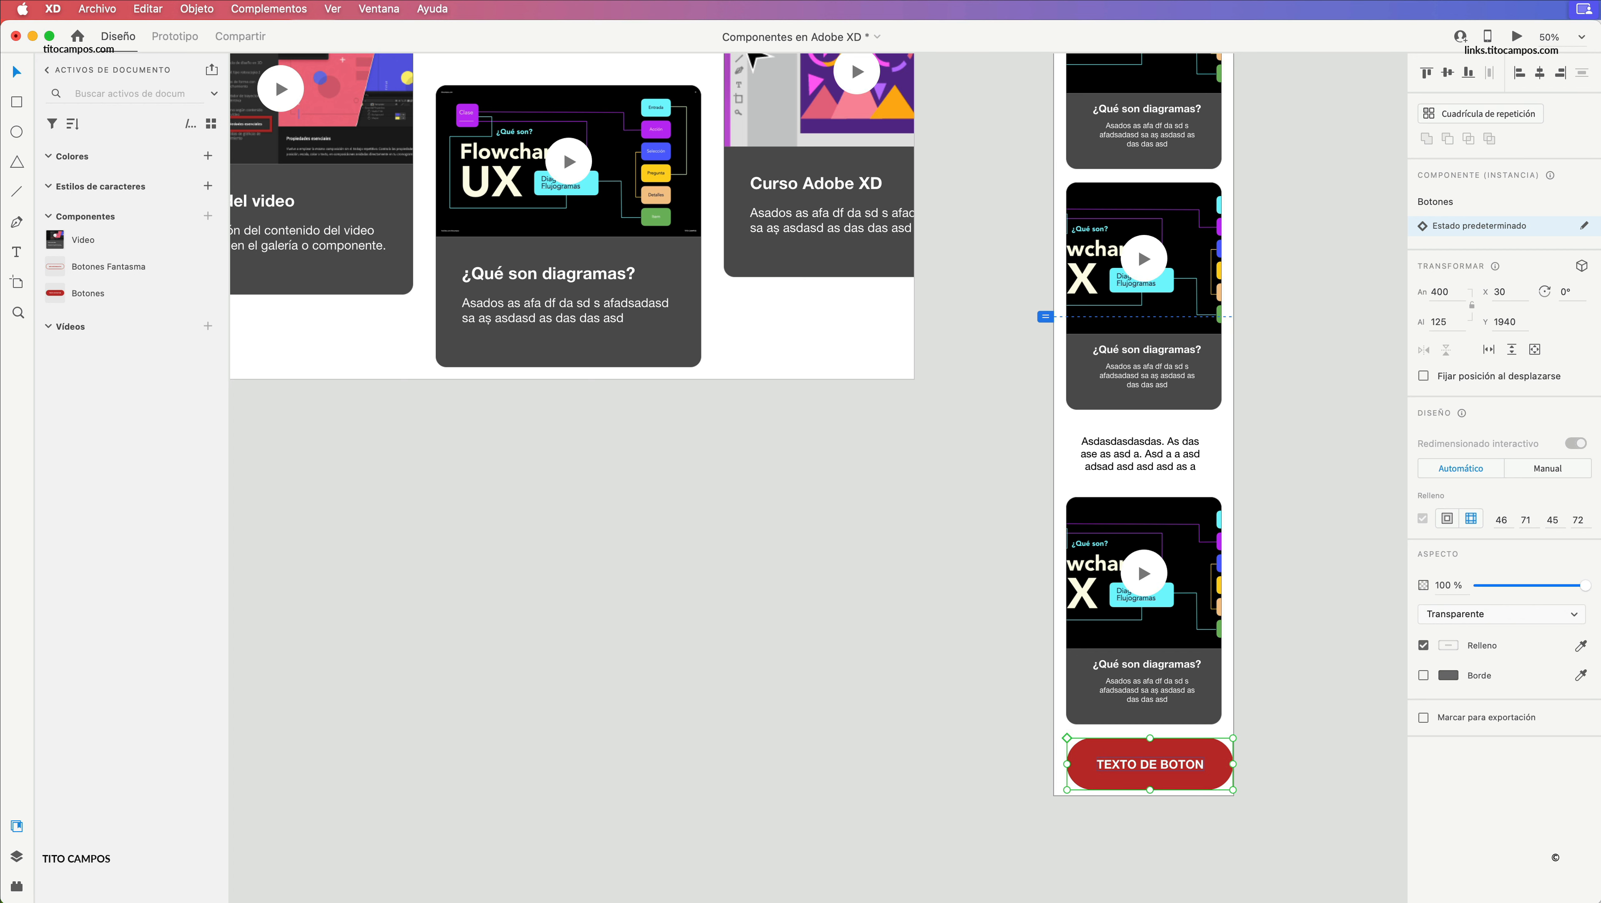
# - Override the mobile button's label with "Ver ahora"
pyautogui.doubleClick(1145, 763)
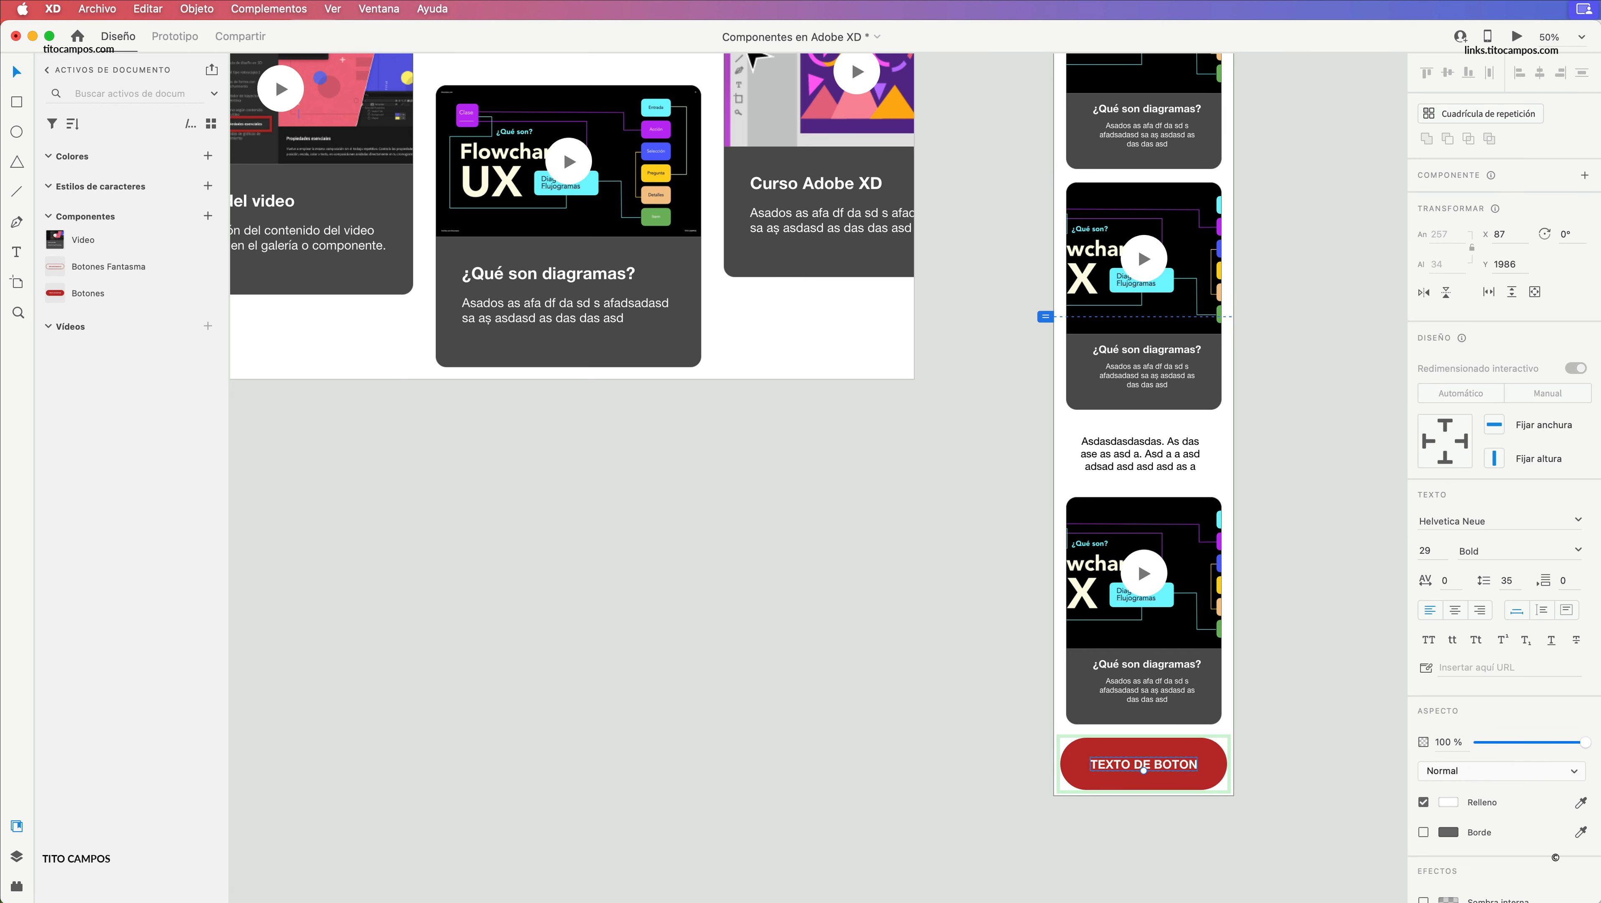
pyautogui.doubleClick(1144, 764)
pyautogui.press('shift')
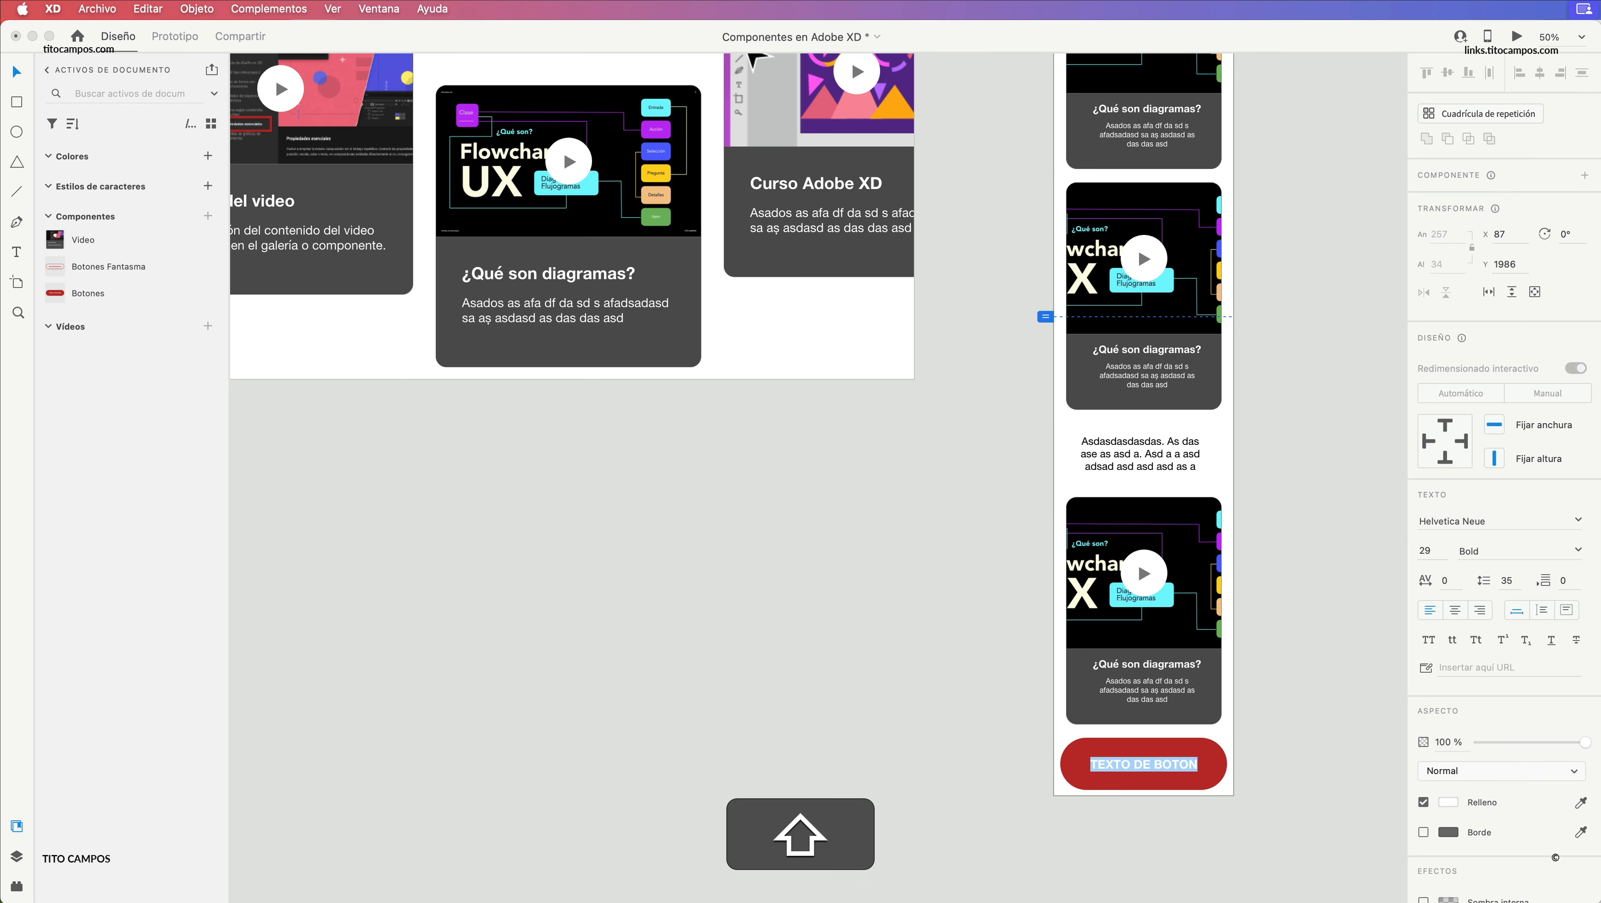
pyautogui.write('Ver ahora')
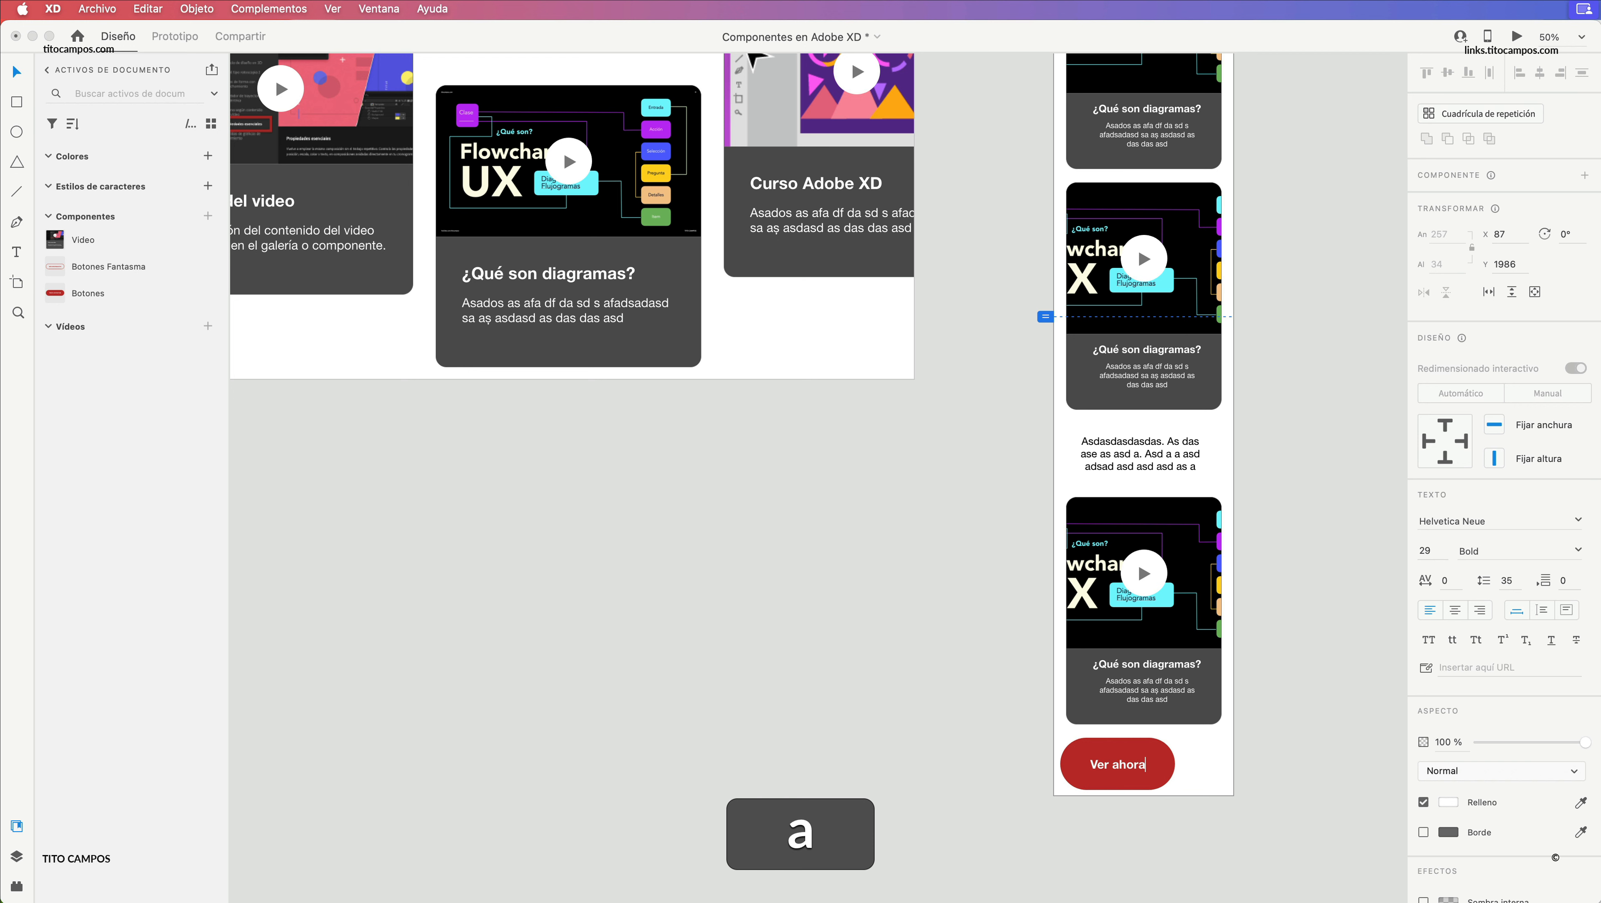
pyautogui.press('Escape')
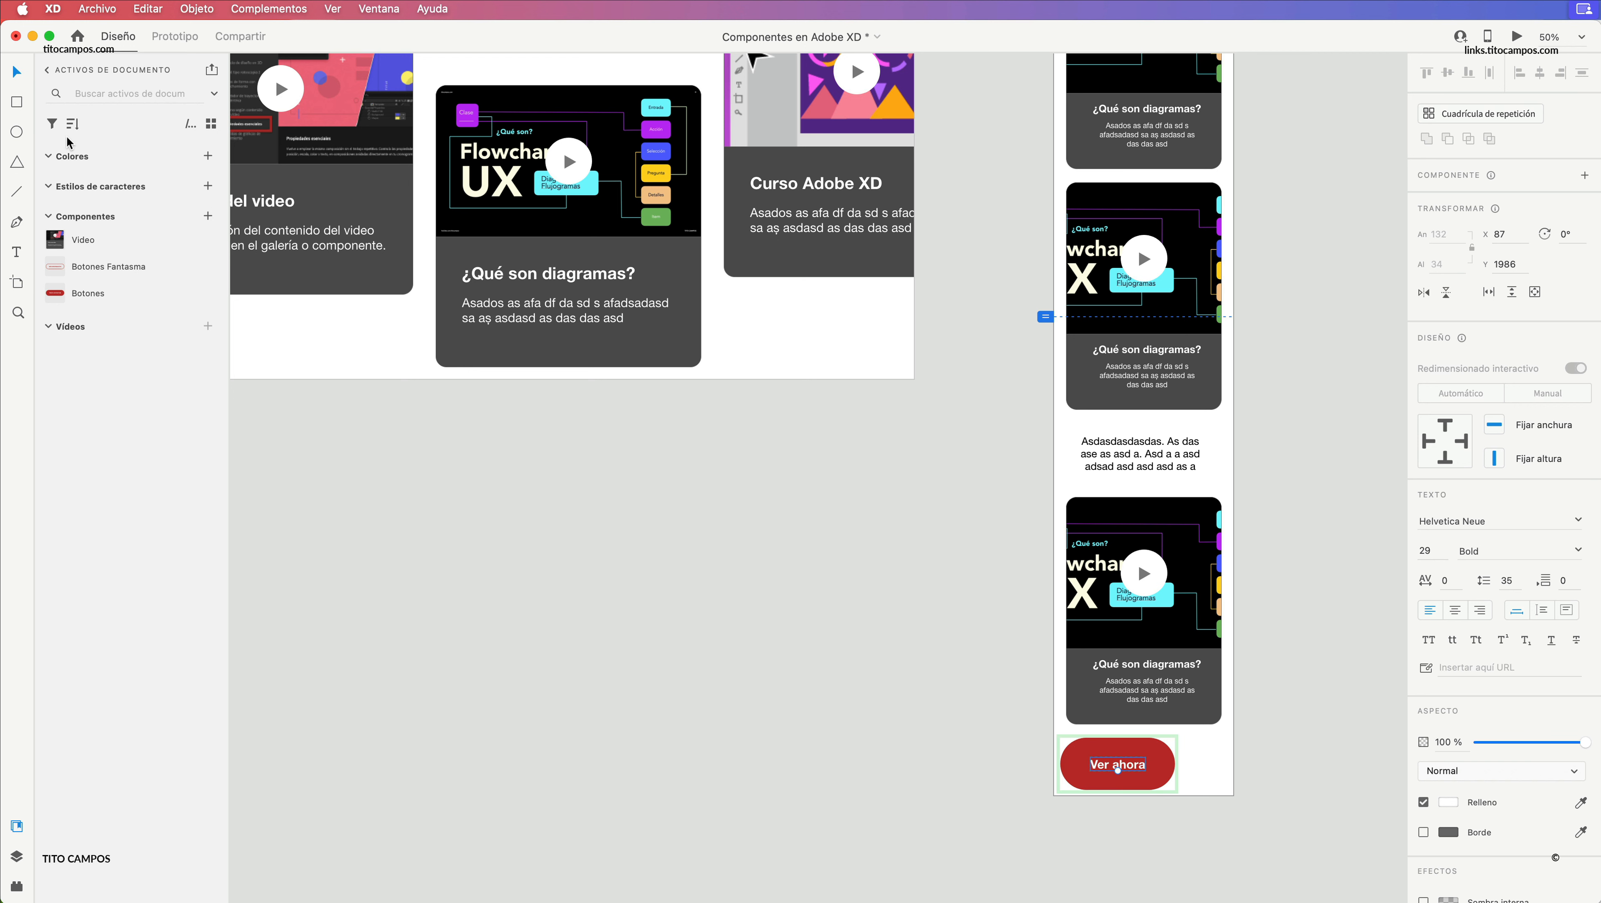
# - Centre the "Ver ahora" button below the last card and extend the mobile artboard's height to about 2139 px
pyautogui.moveTo(1155, 776); pyautogui.dragTo(1176, 778)
pyautogui.press('super+z')
pyautogui.press('super+z')
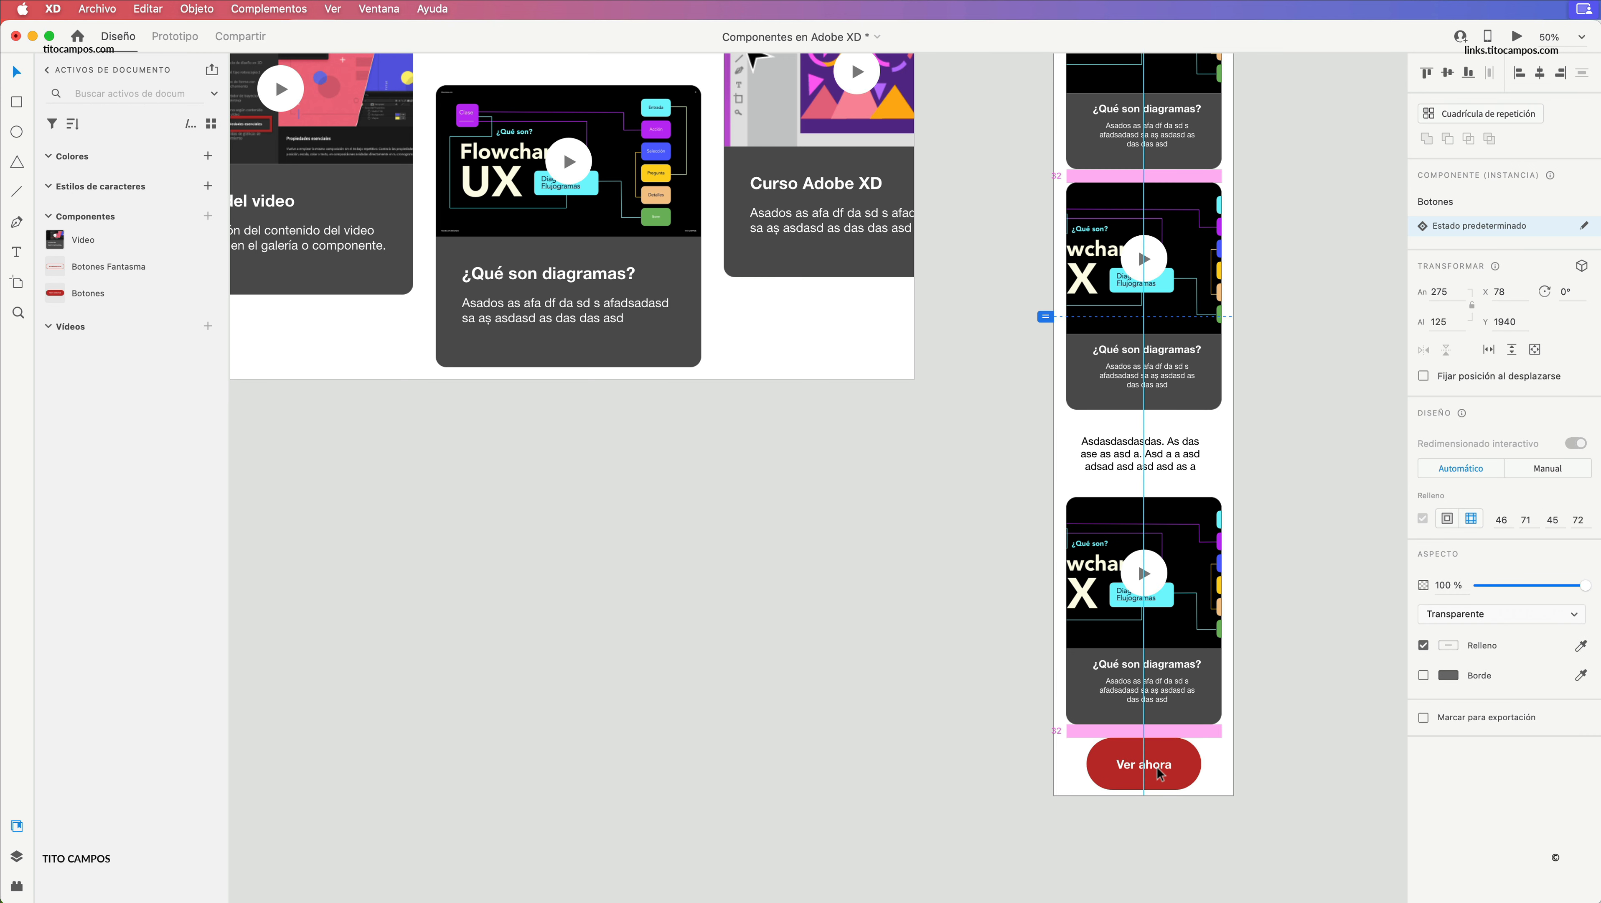
pyautogui.keyDown('super'); pyautogui.click(1064, 722); pyautogui.keyUp('super')
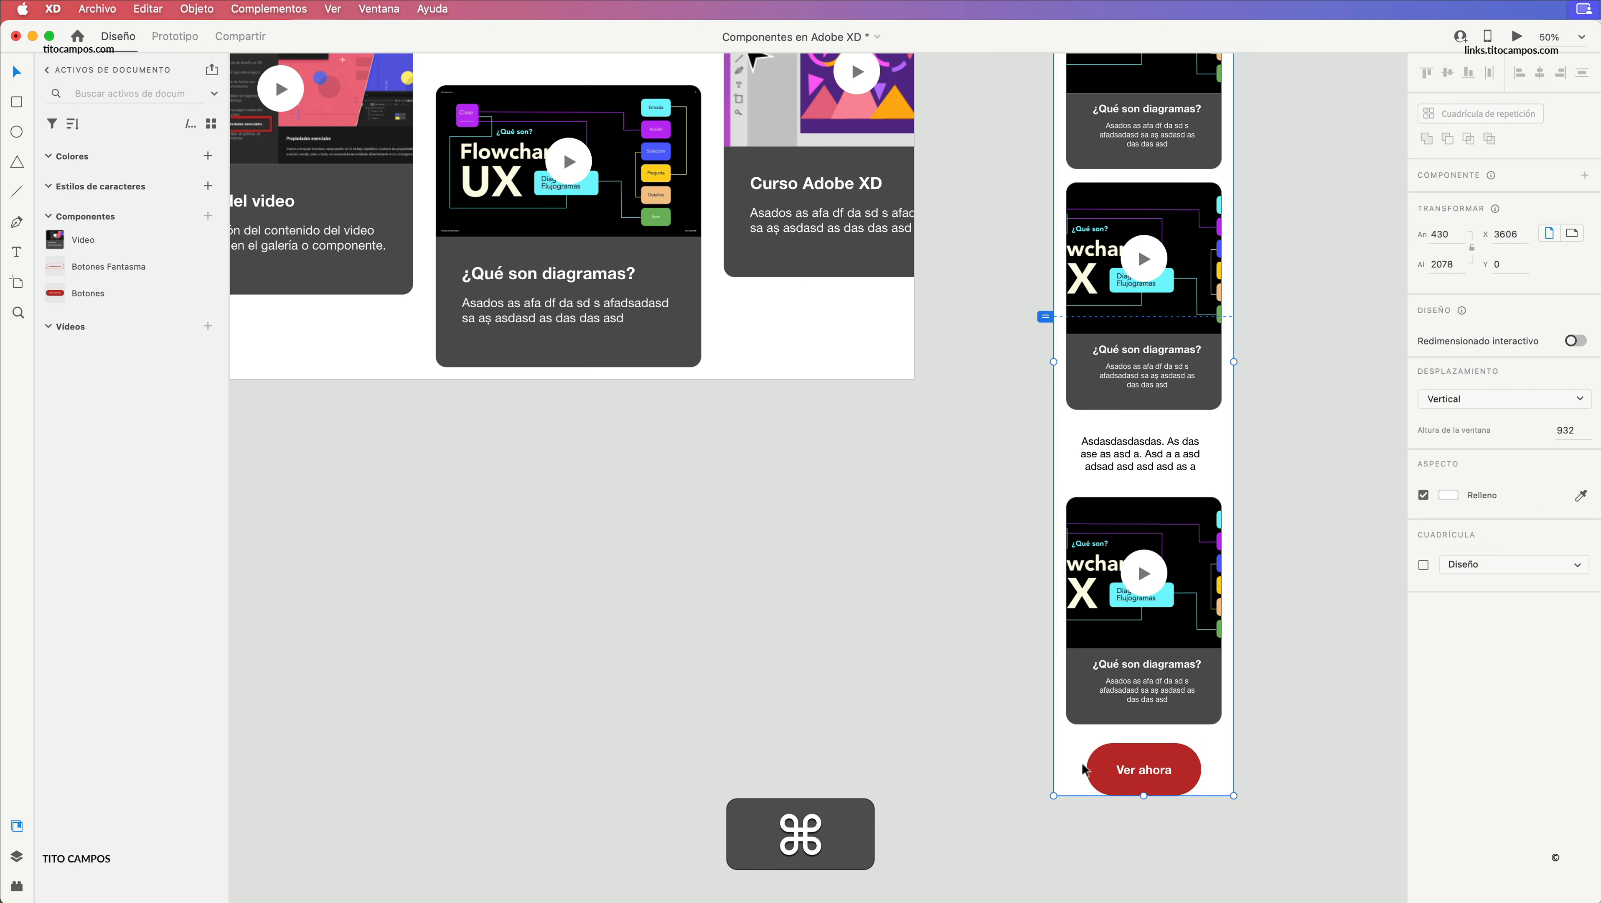
pyautogui.moveTo(1142, 794); pyautogui.dragTo(1144, 821)
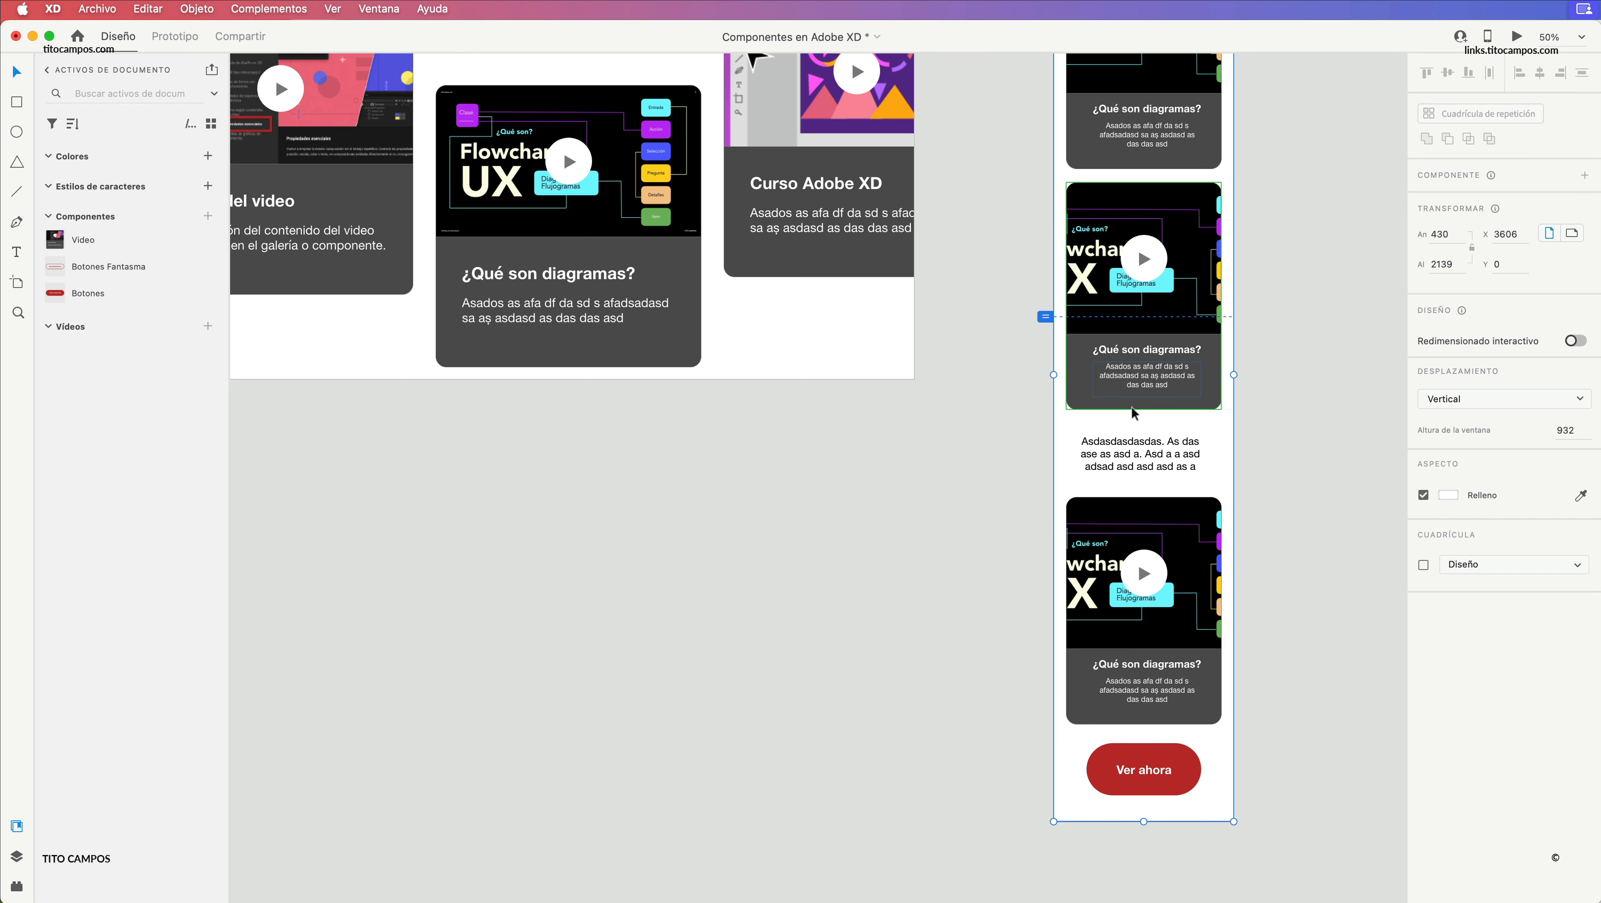
# - Ungroup the component instance of the second mobile video card
pyautogui.click(1015, 493)
pyautogui.click(1210, 259)
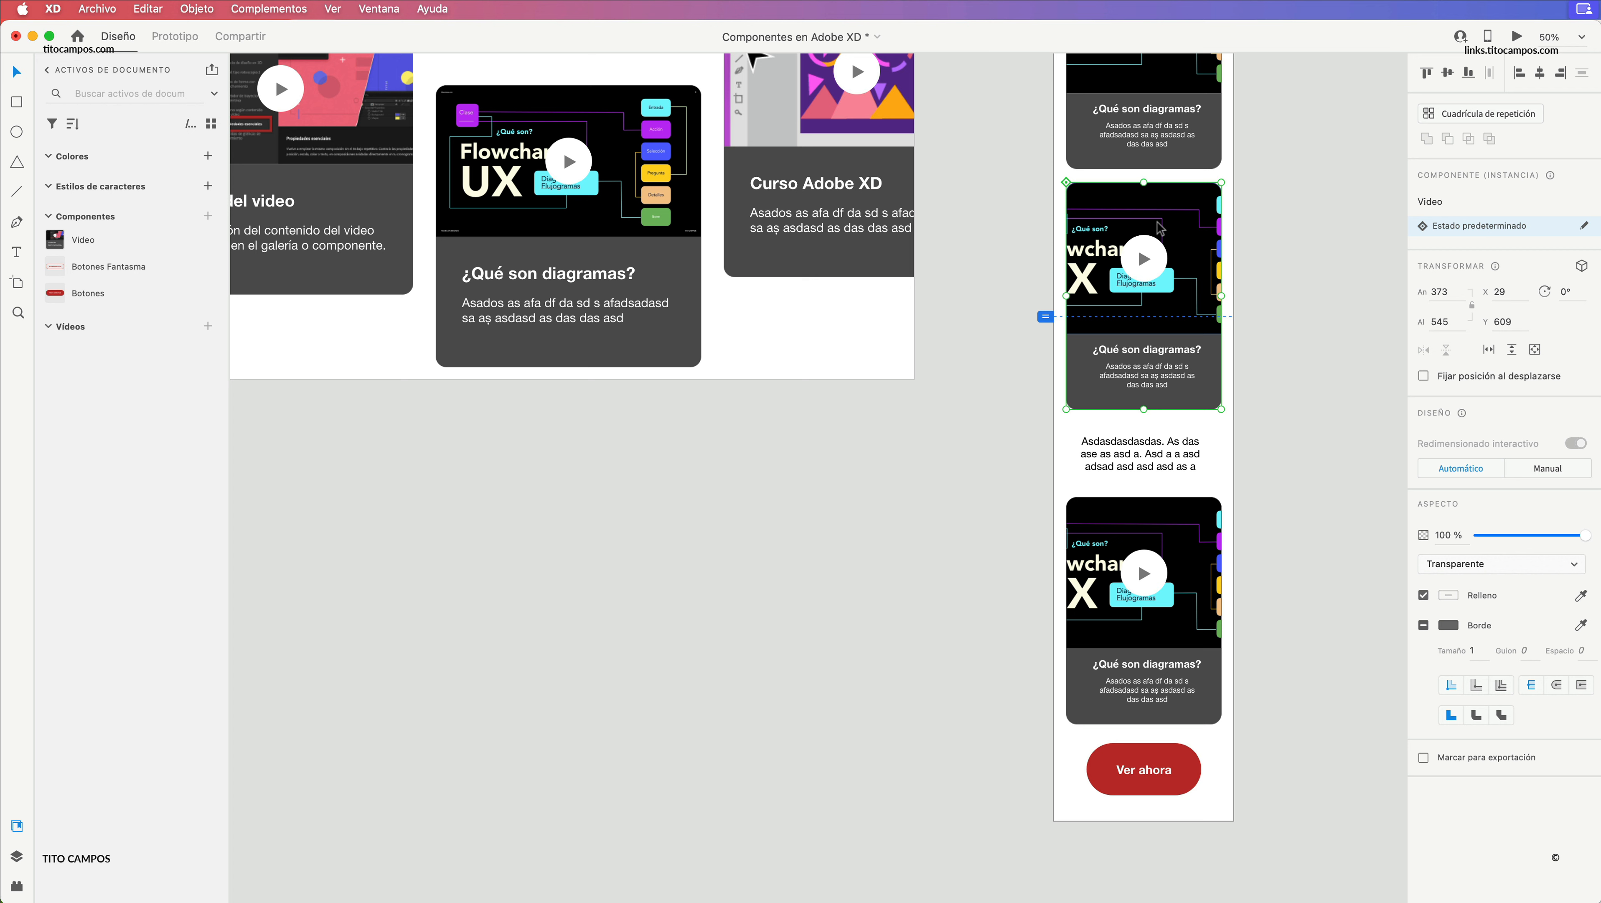
pyautogui.rightClick(1160, 208)
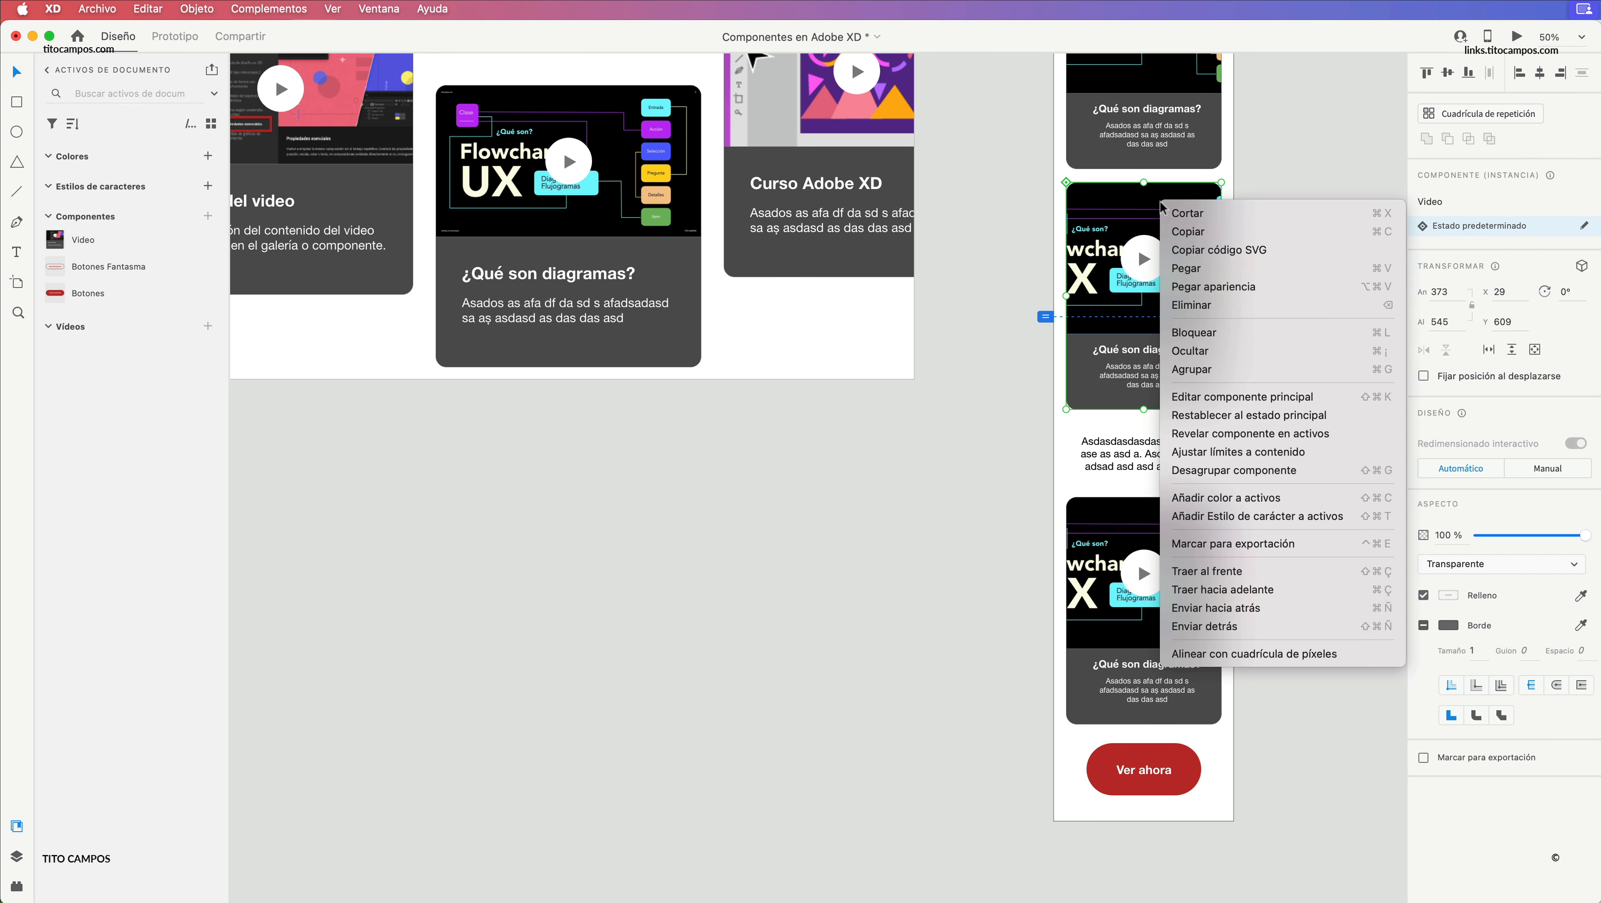
pyautogui.click(1268, 472)
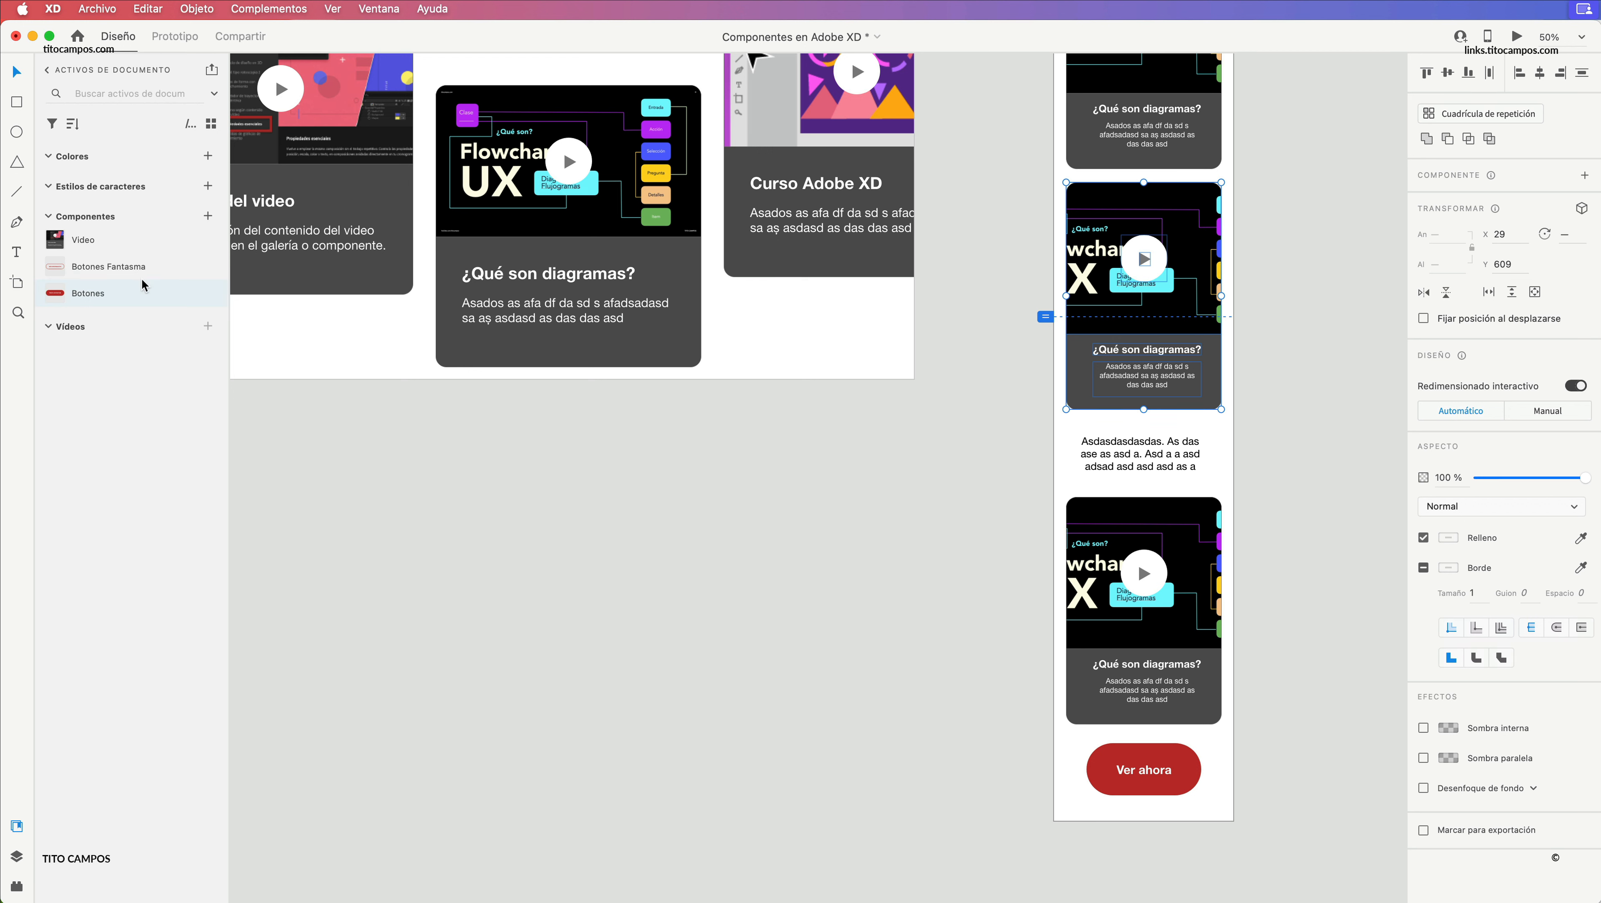
# - Convert the ungrouped mobile card into a new main component and name it "Video para Movil"
pyautogui.click(209, 216)
pyautogui.doubleClick(93, 246)
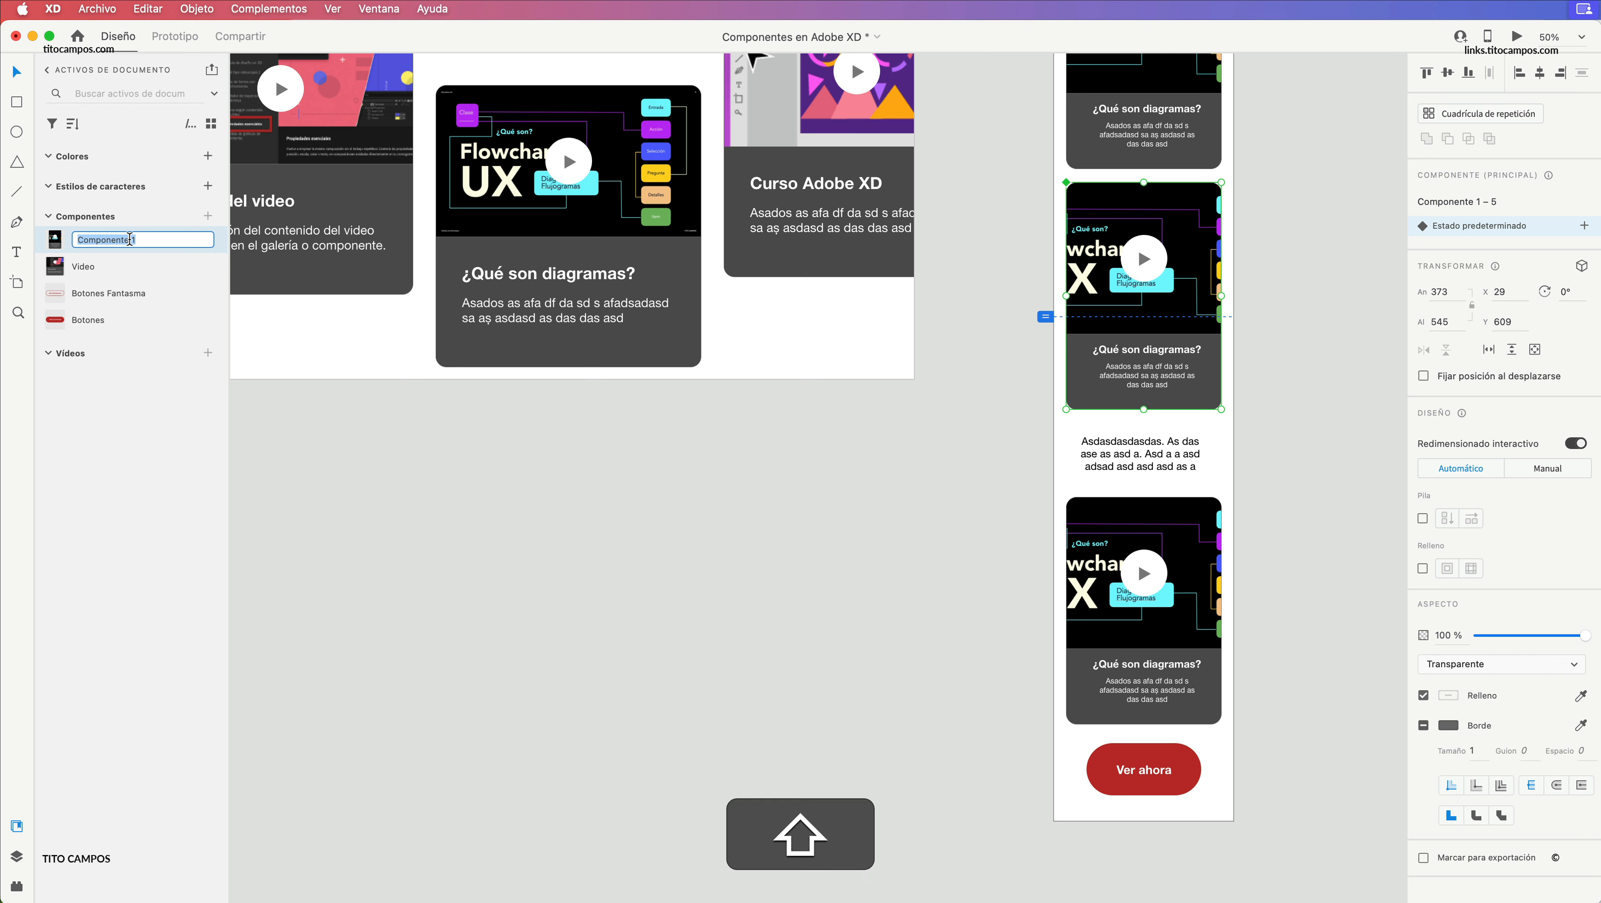
pyautogui.write('Video para ')
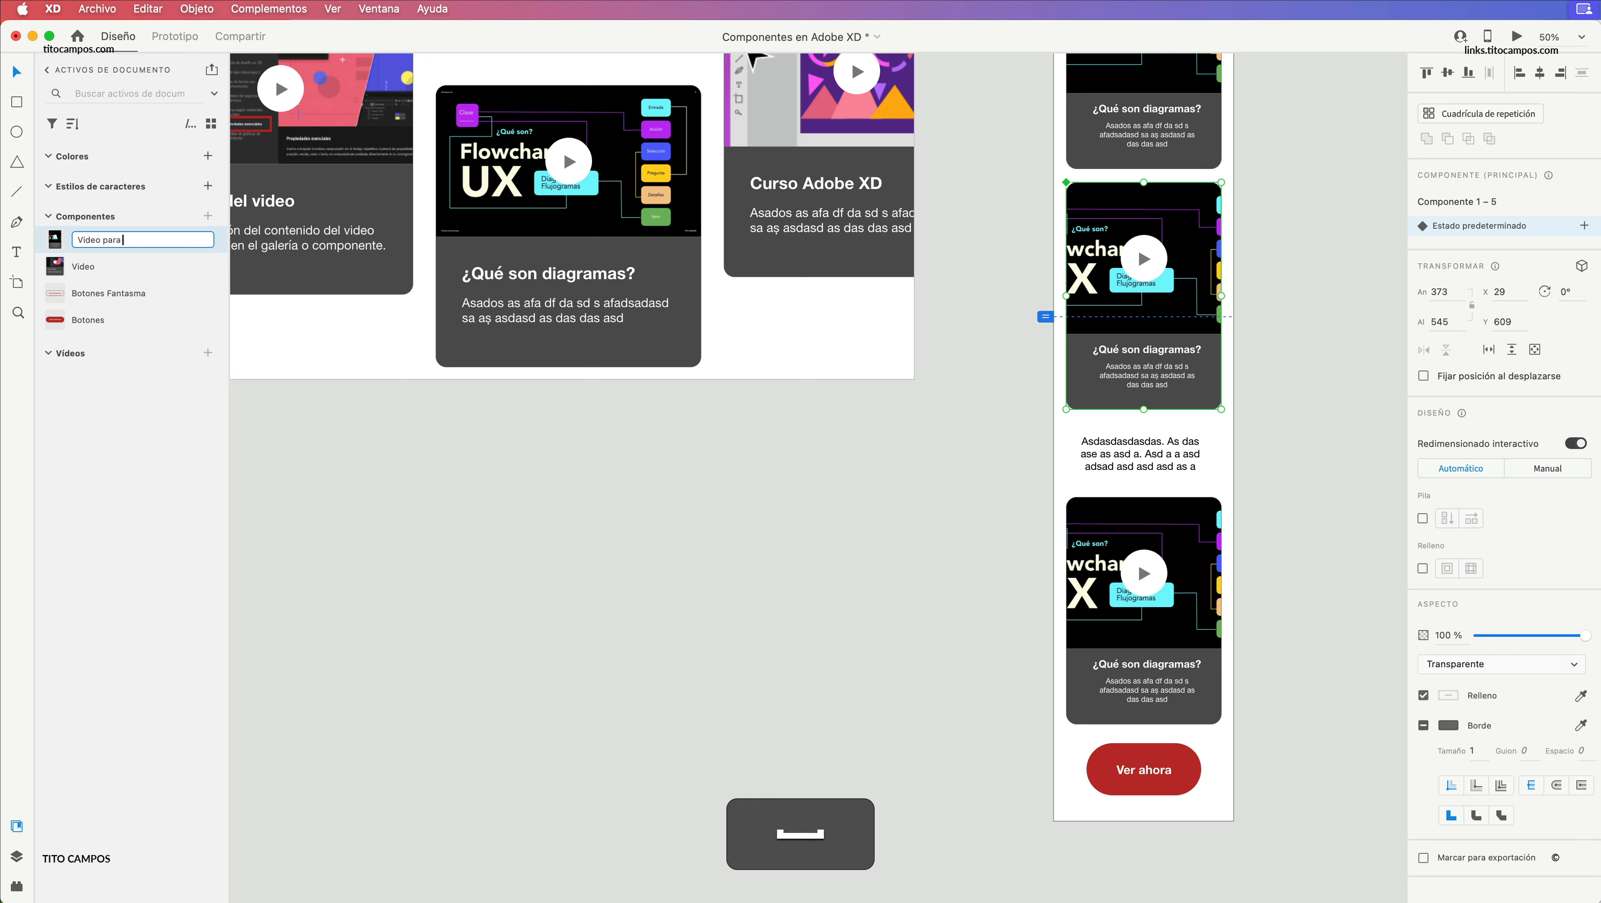
pyautogui.write('Movil')
pyautogui.press('Return')
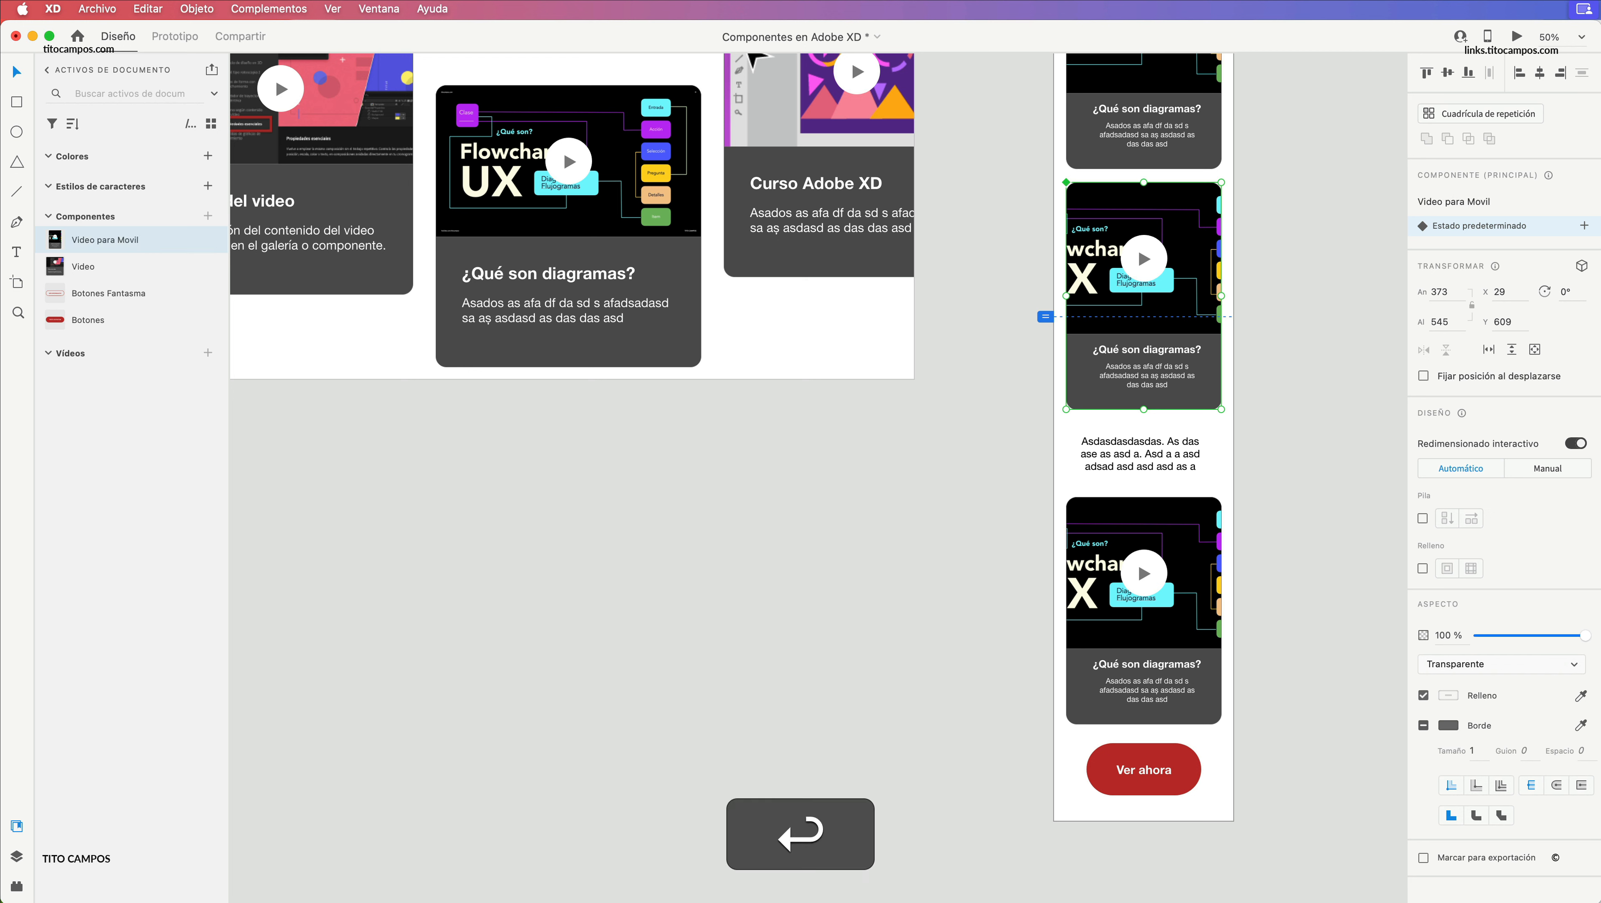
# - Place three instances of the Video para Movil component side by side on the empty canvas below the Web 1920 artboard
pyautogui.moveTo(95, 247); pyautogui.dragTo(582, 543)
pyautogui.moveTo(114, 256); pyautogui.dragTo(845, 642)
pyautogui.moveTo(707, 651); pyautogui.dragTo(661, 608)
pyautogui.moveTo(969, 612); pyautogui.dragTo(915, 605)
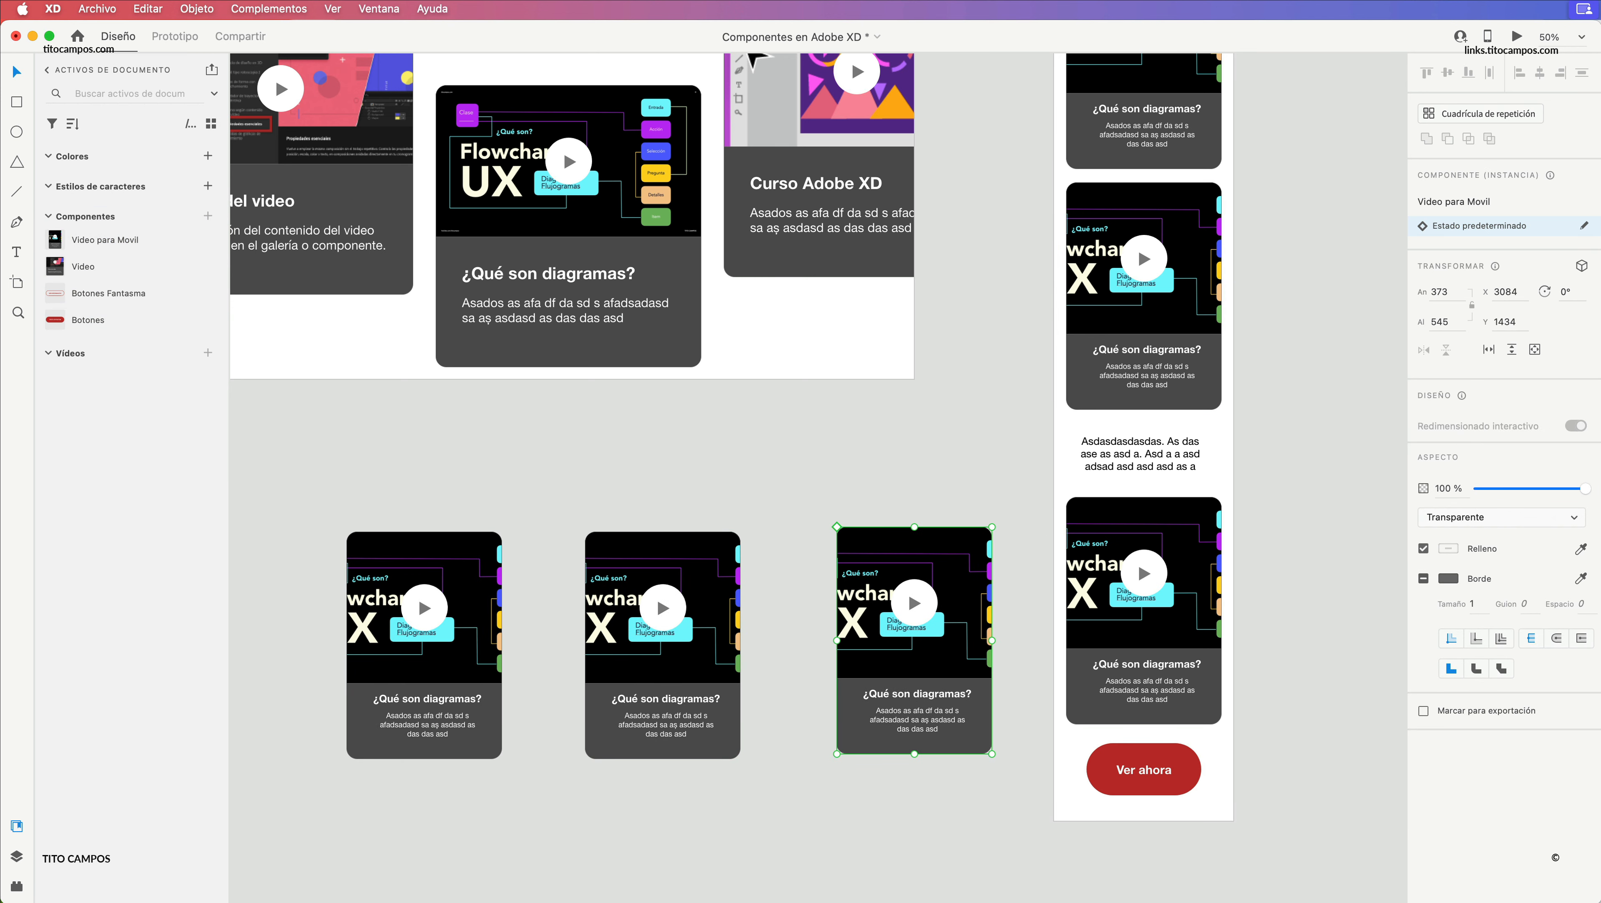
# - Replace the thumbnails of the two outer loose mobile cards with the Adobe XD course image and the red video image
pyautogui.moveTo(1283, 894); pyautogui.dragTo(1009, 655)
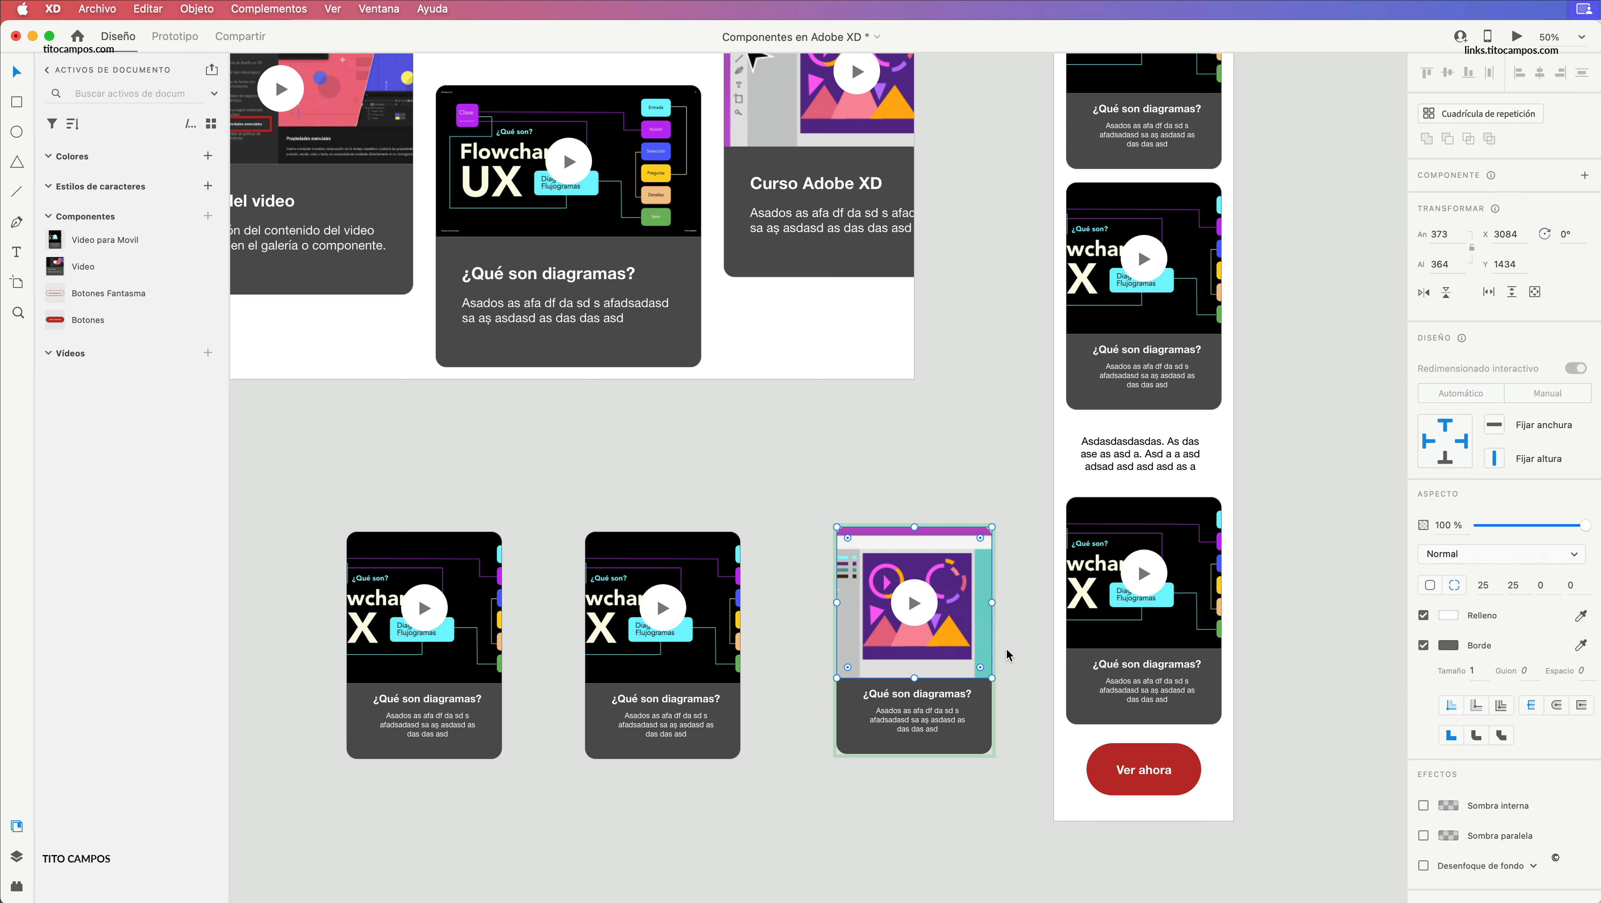
pyautogui.moveTo(1596, 506); pyautogui.dragTo(421, 613)
pyautogui.click(680, 475)
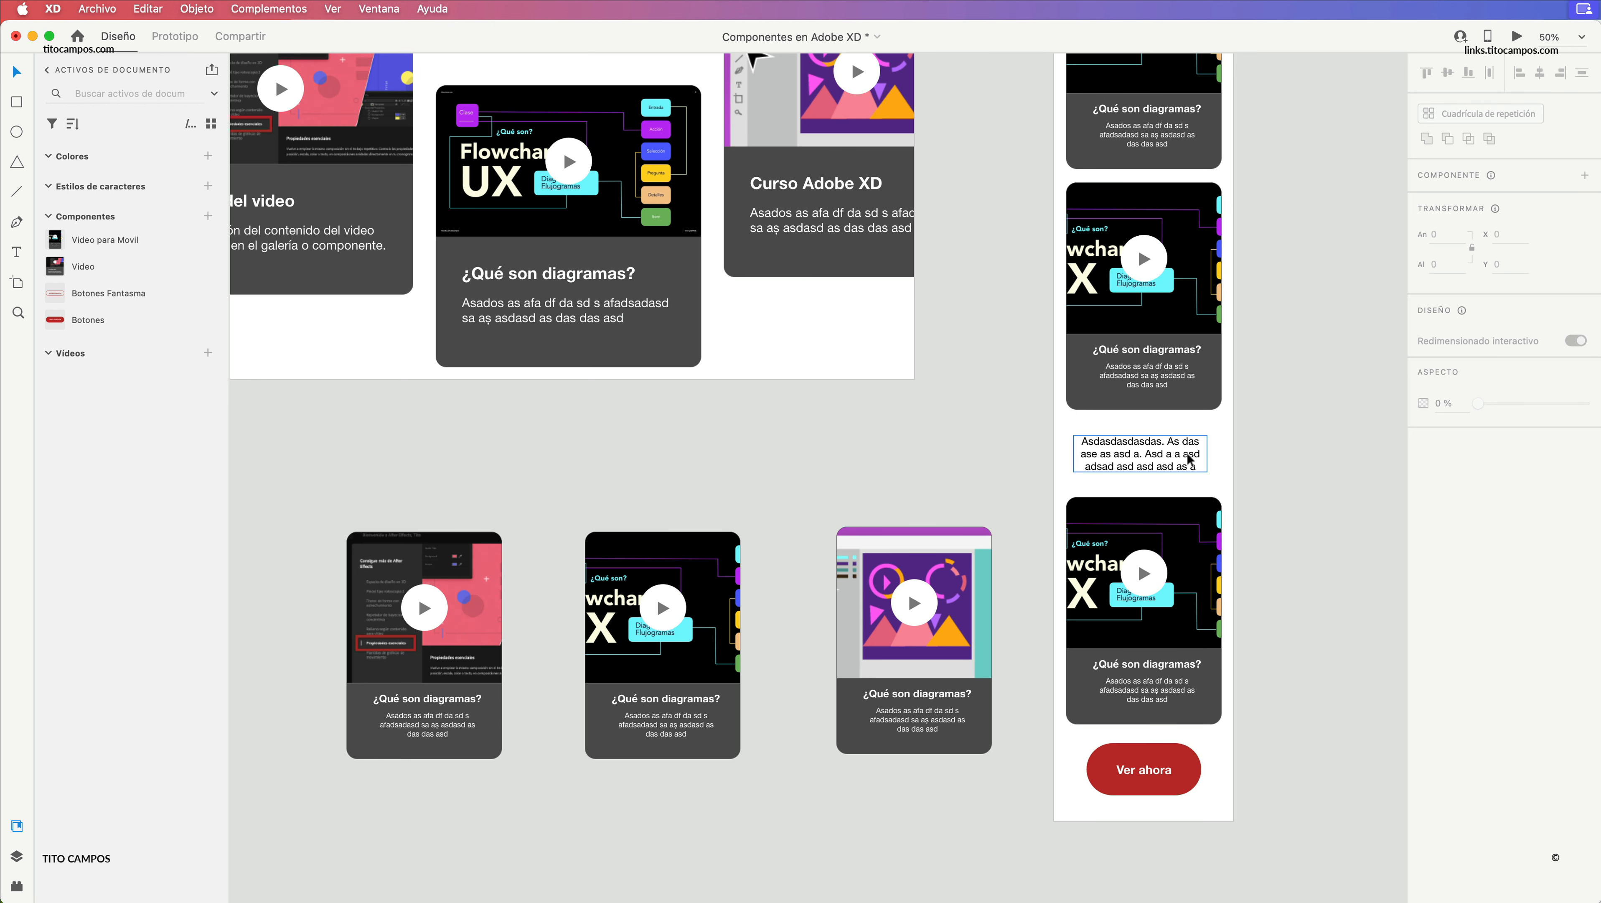
pyautogui.press('z')
pyautogui.keyDown('alt'); pyautogui.click(833, 436); pyautogui.keyUp('alt')
pyautogui.press('space')
pyautogui.moveTo(748, 470); pyautogui.dragTo(790, 501)
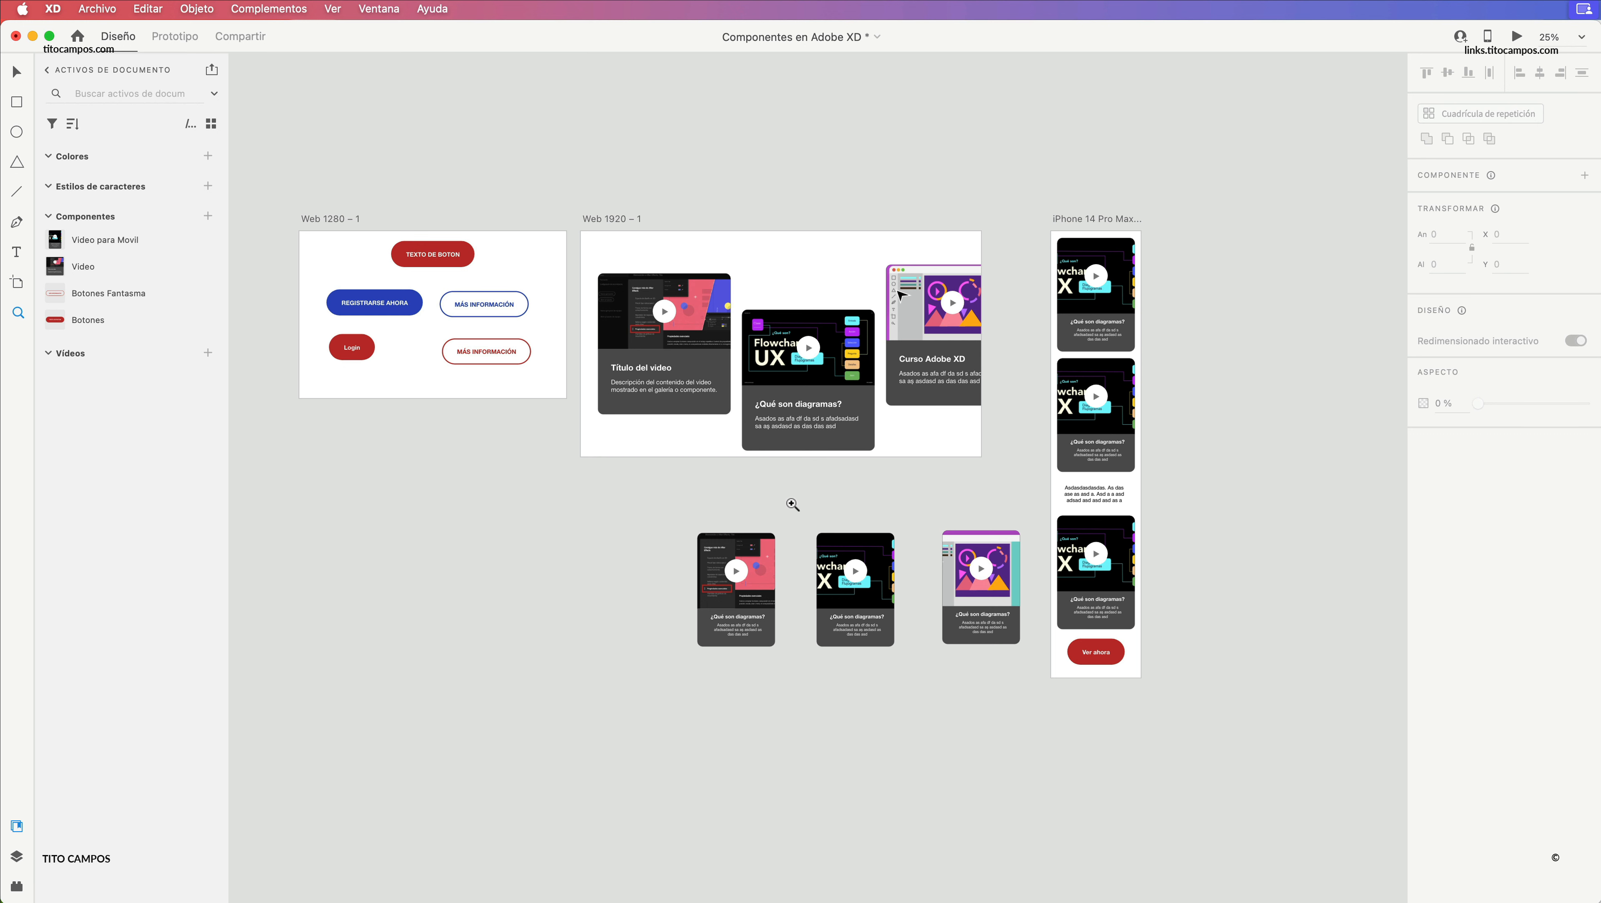